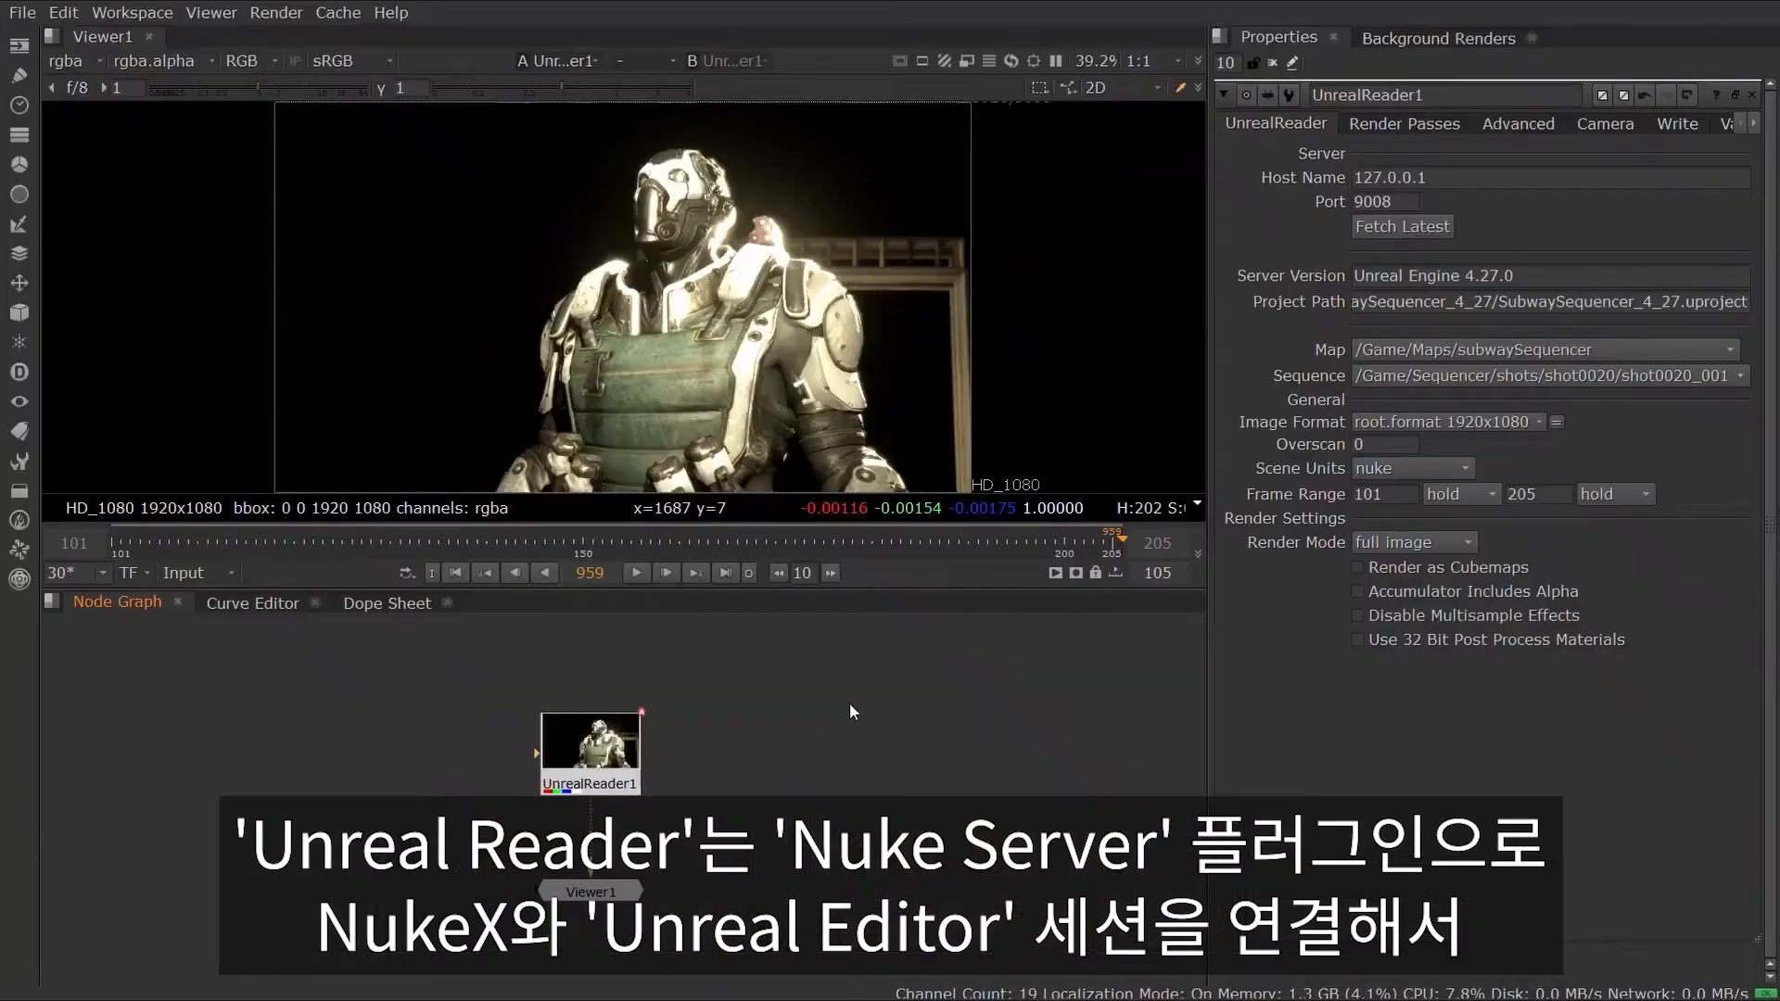
Step: In the UnrealReader node, select the map subwaySequencer_P and the sequence SubwaySequencerMASTER
left_click(1537, 352)
left_click(1537, 352)
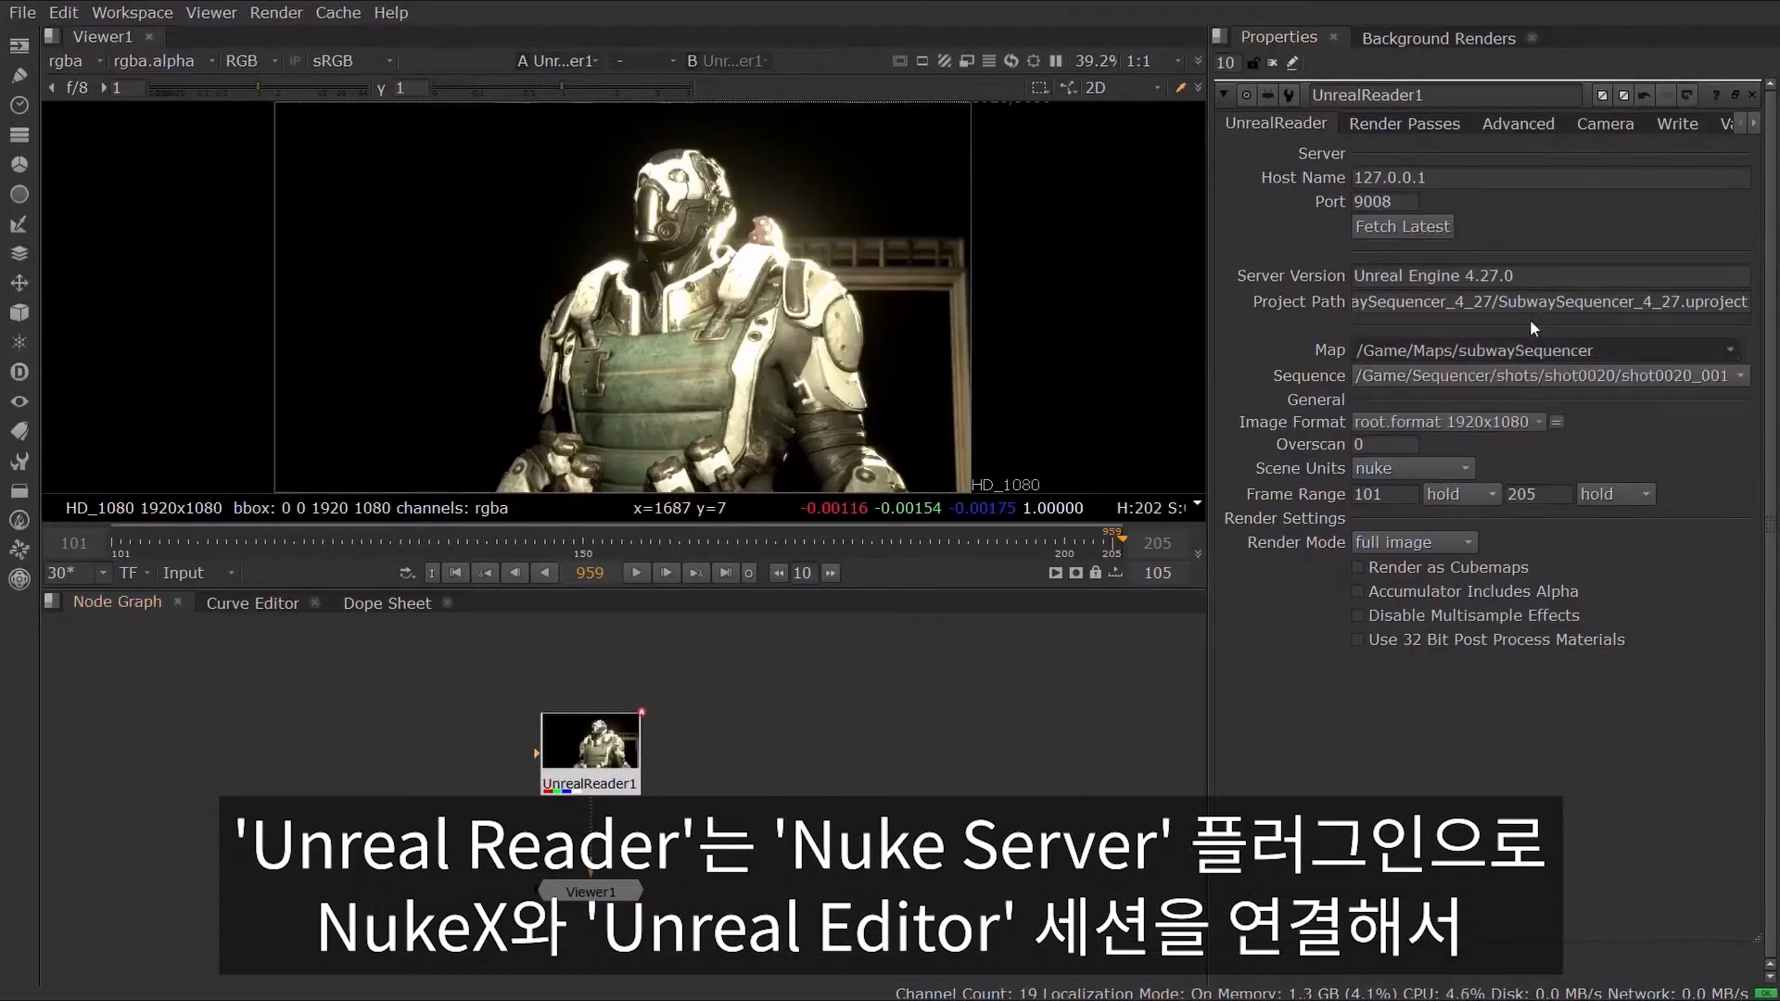
left_click(1518, 376)
left_click(1591, 857)
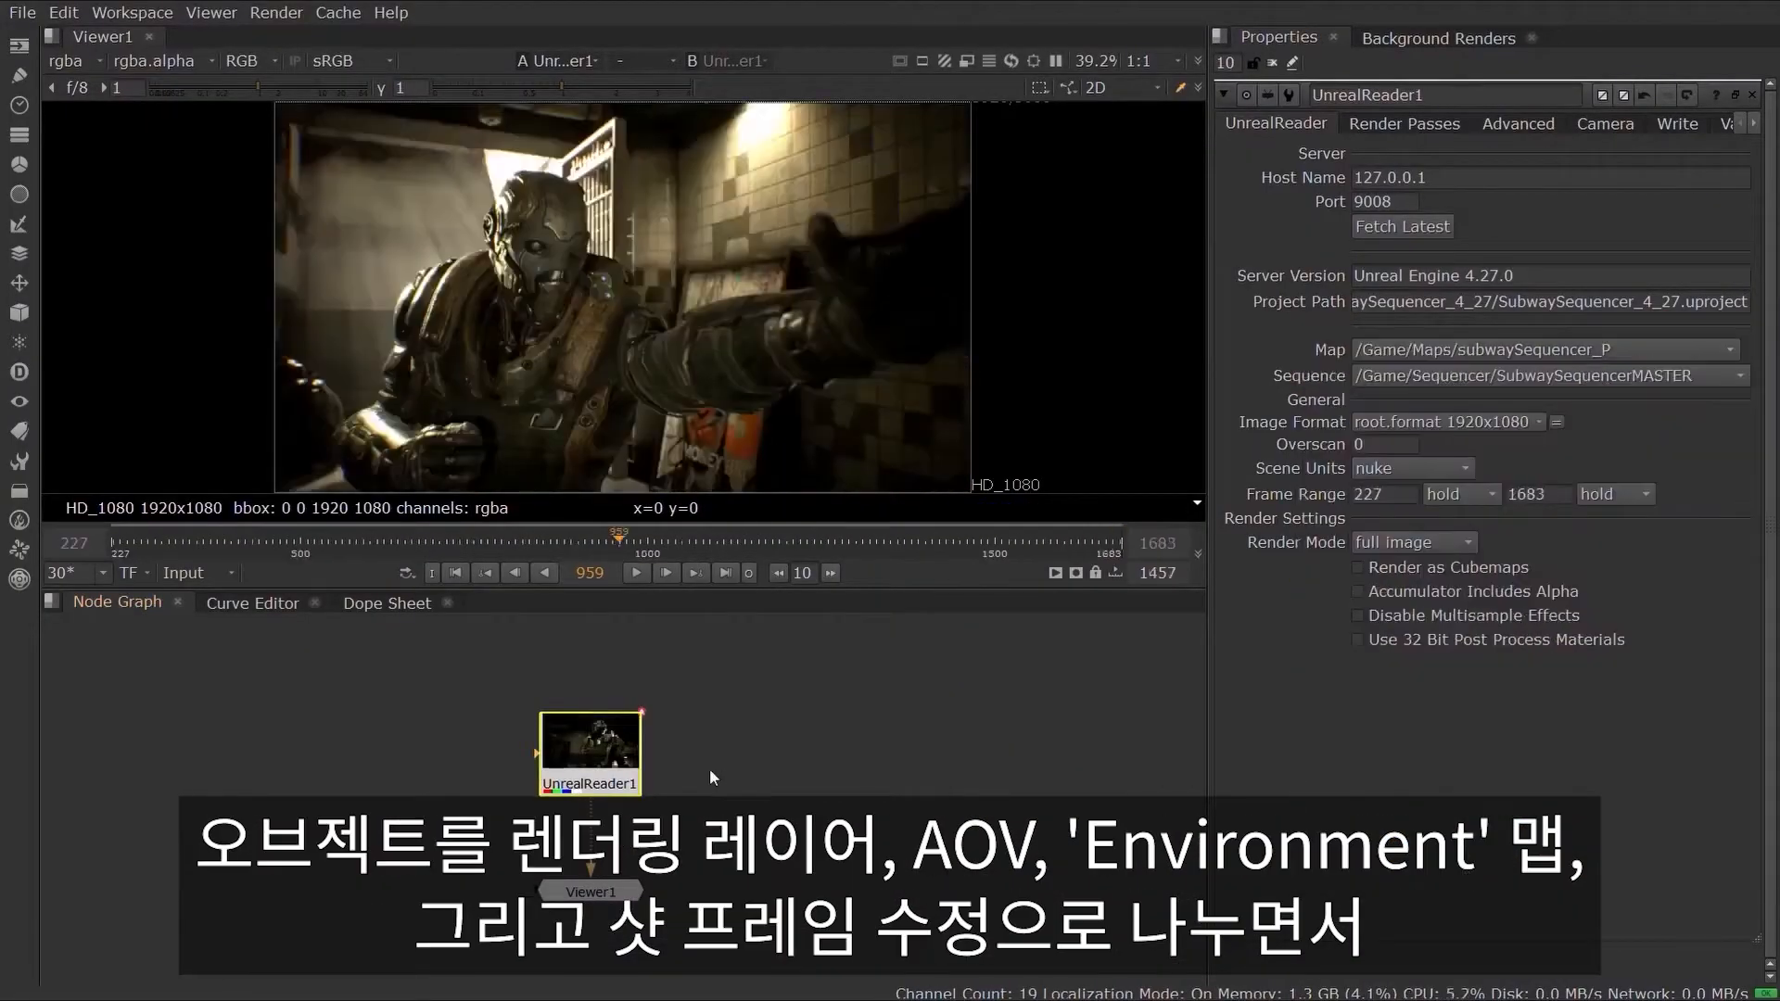
Step: Set the current frame to 1382
left_click(591, 573)
type("1382")
key("Return")
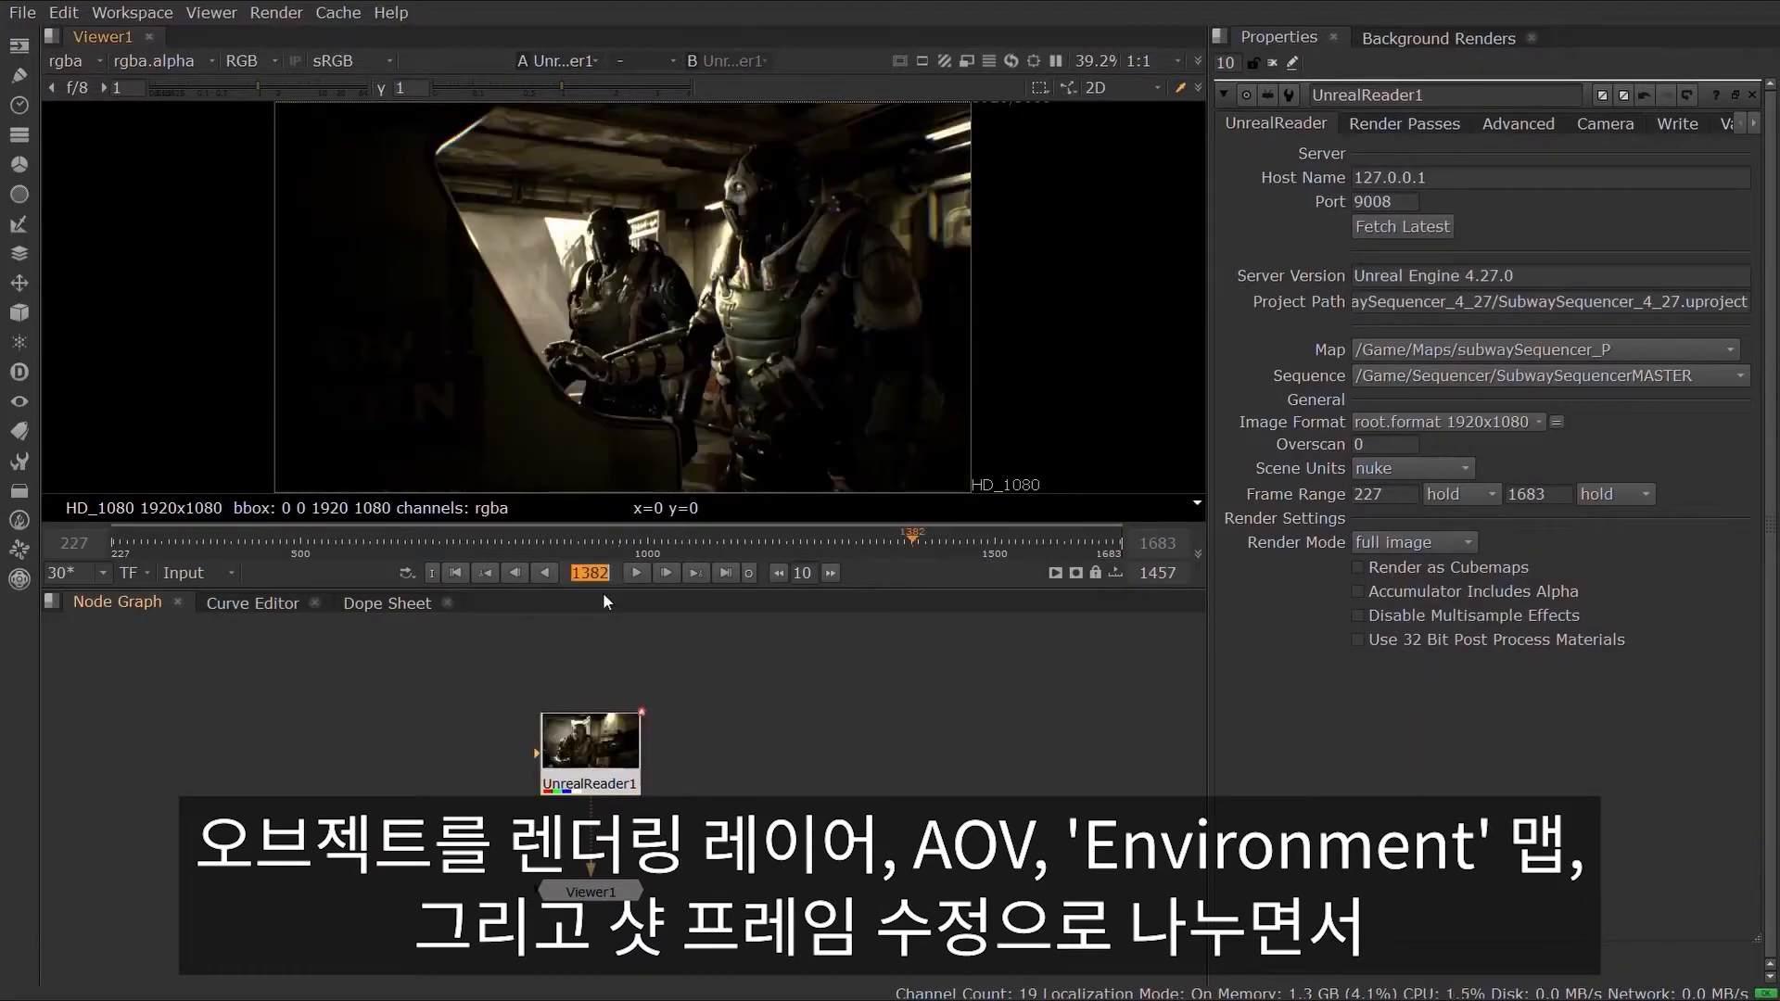
Step: Enable the WorldPosition, WorldNormal, WorldDepth, LightingOnly and BaseColor render passes in the UnrealReader node
left_click(1404, 123)
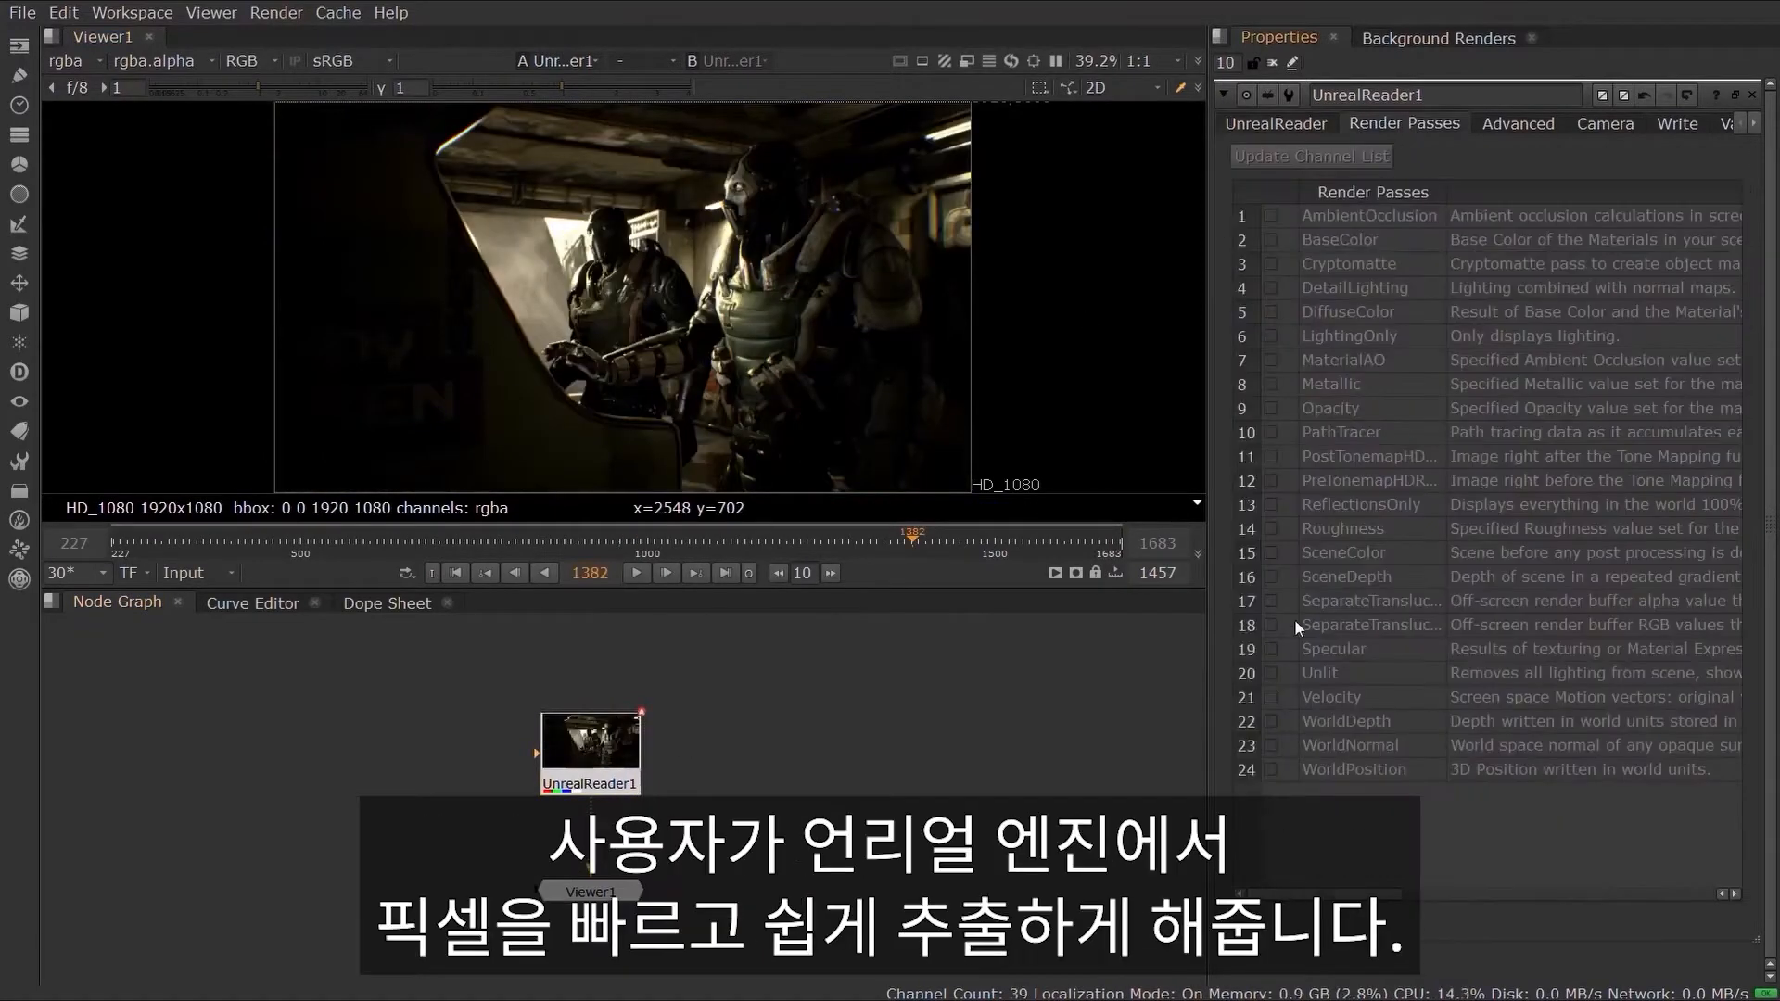
left_click(1280, 769)
left_click(1273, 746)
left_click(1273, 721)
left_click(1273, 335)
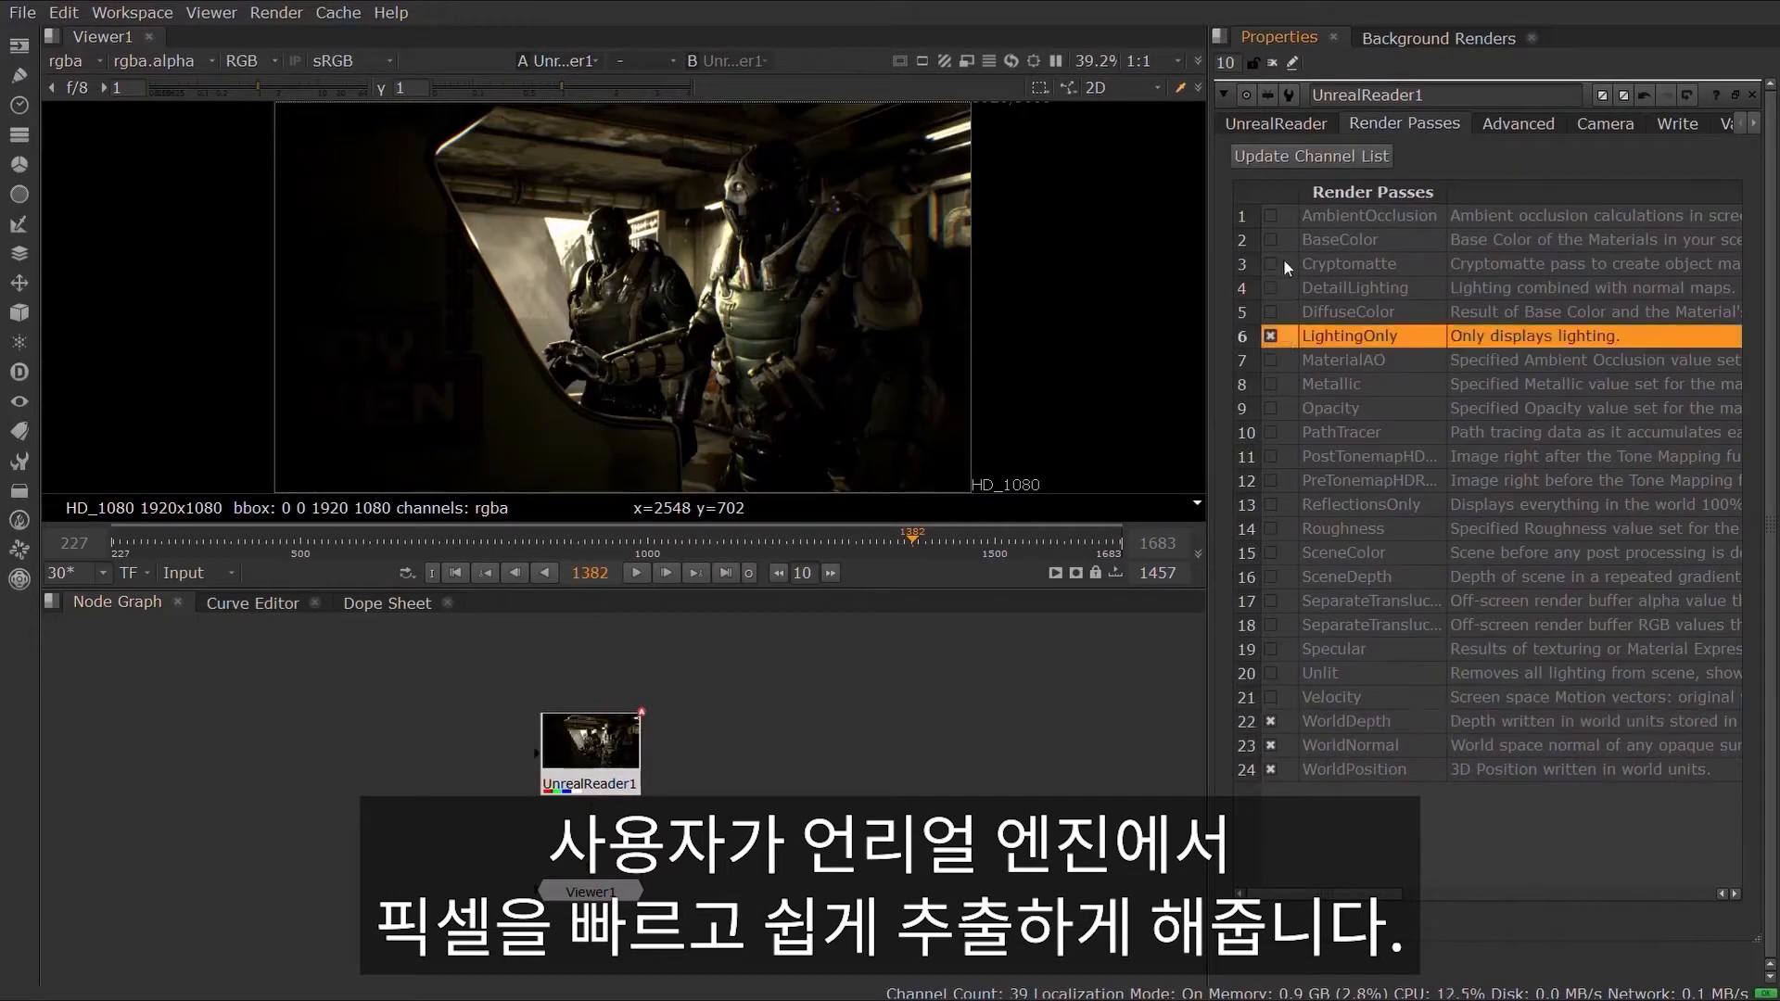
left_click(1275, 240)
Step: View the LightingOnly, WorldPosition and WorldNormal layers in the viewer, then return to rgba
left_click(65, 60)
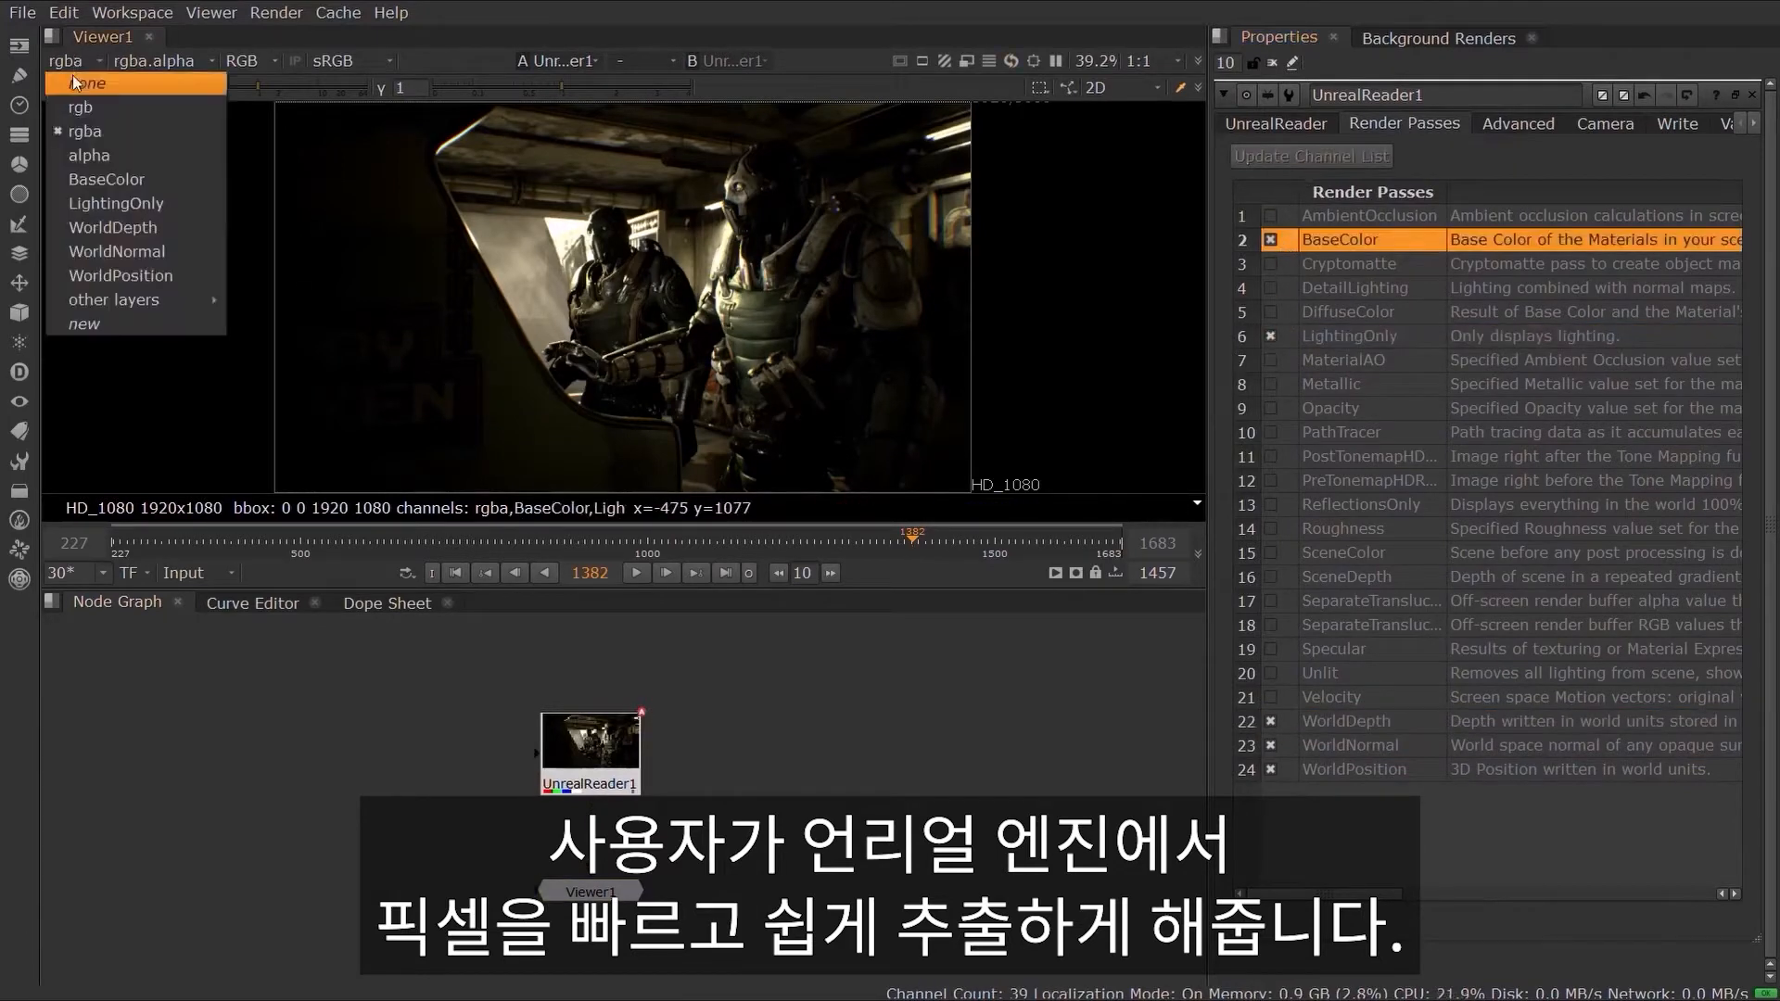
left_click(96, 204)
left_click(83, 59)
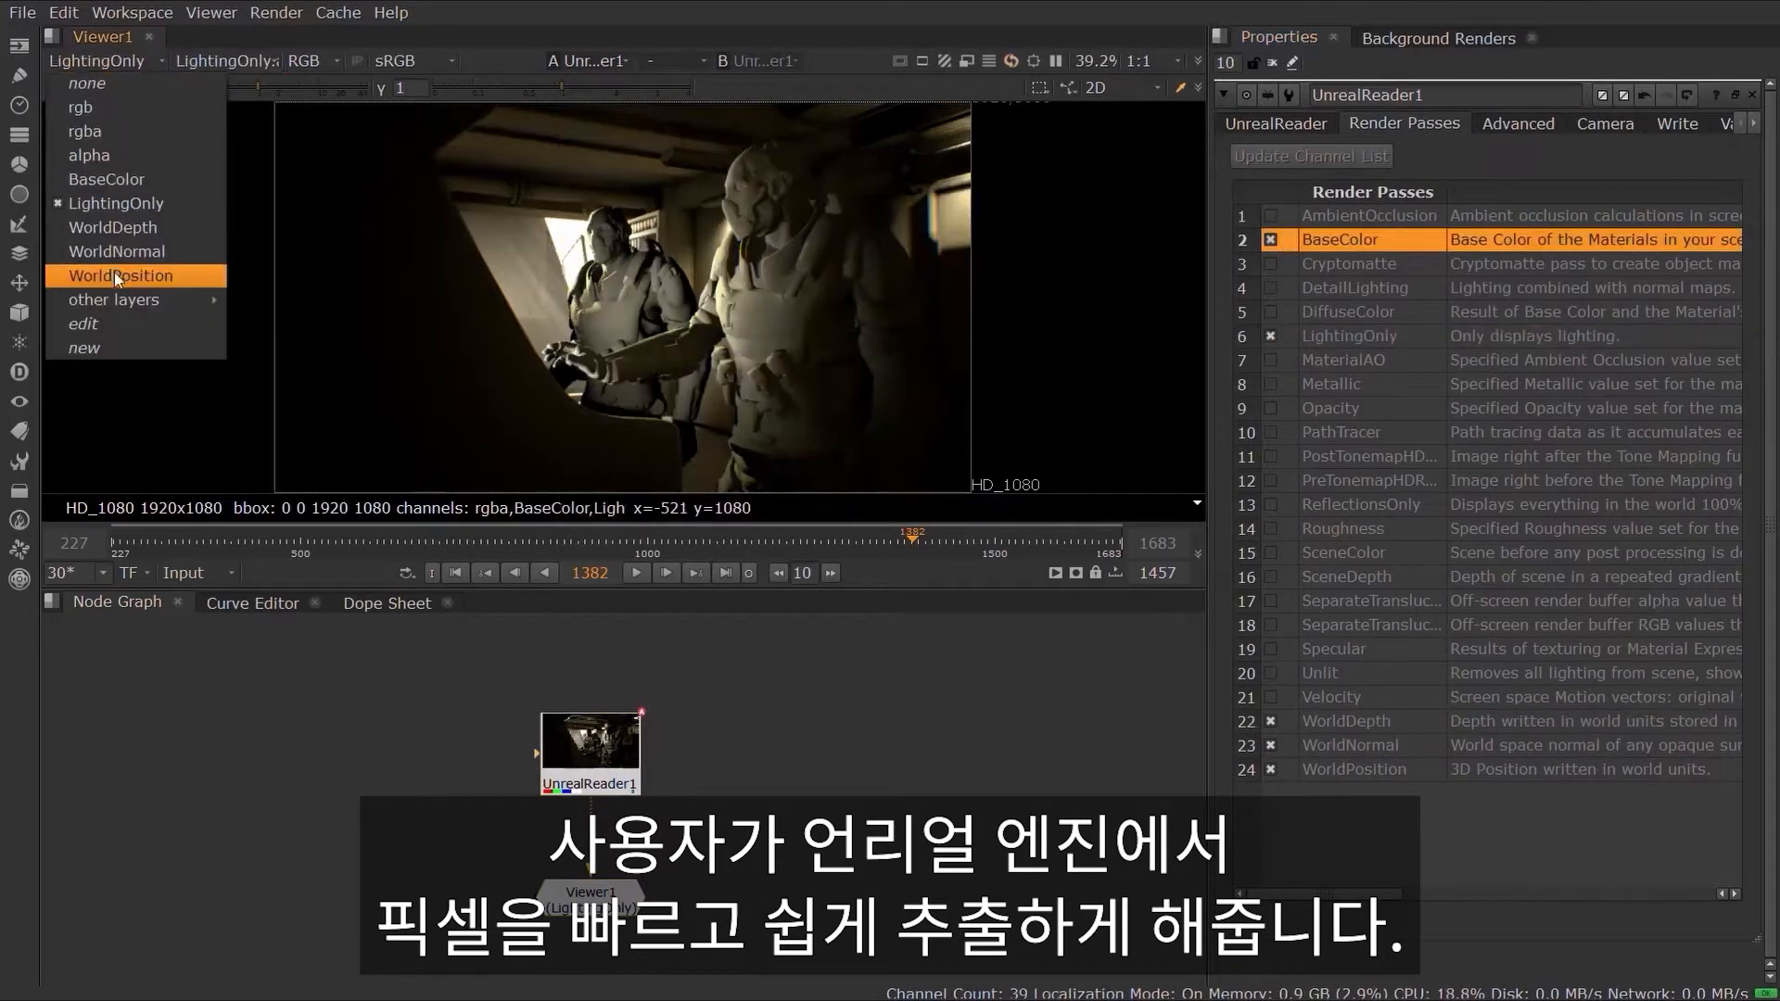
left_click(114, 273)
left_click(100, 61)
left_click(112, 243)
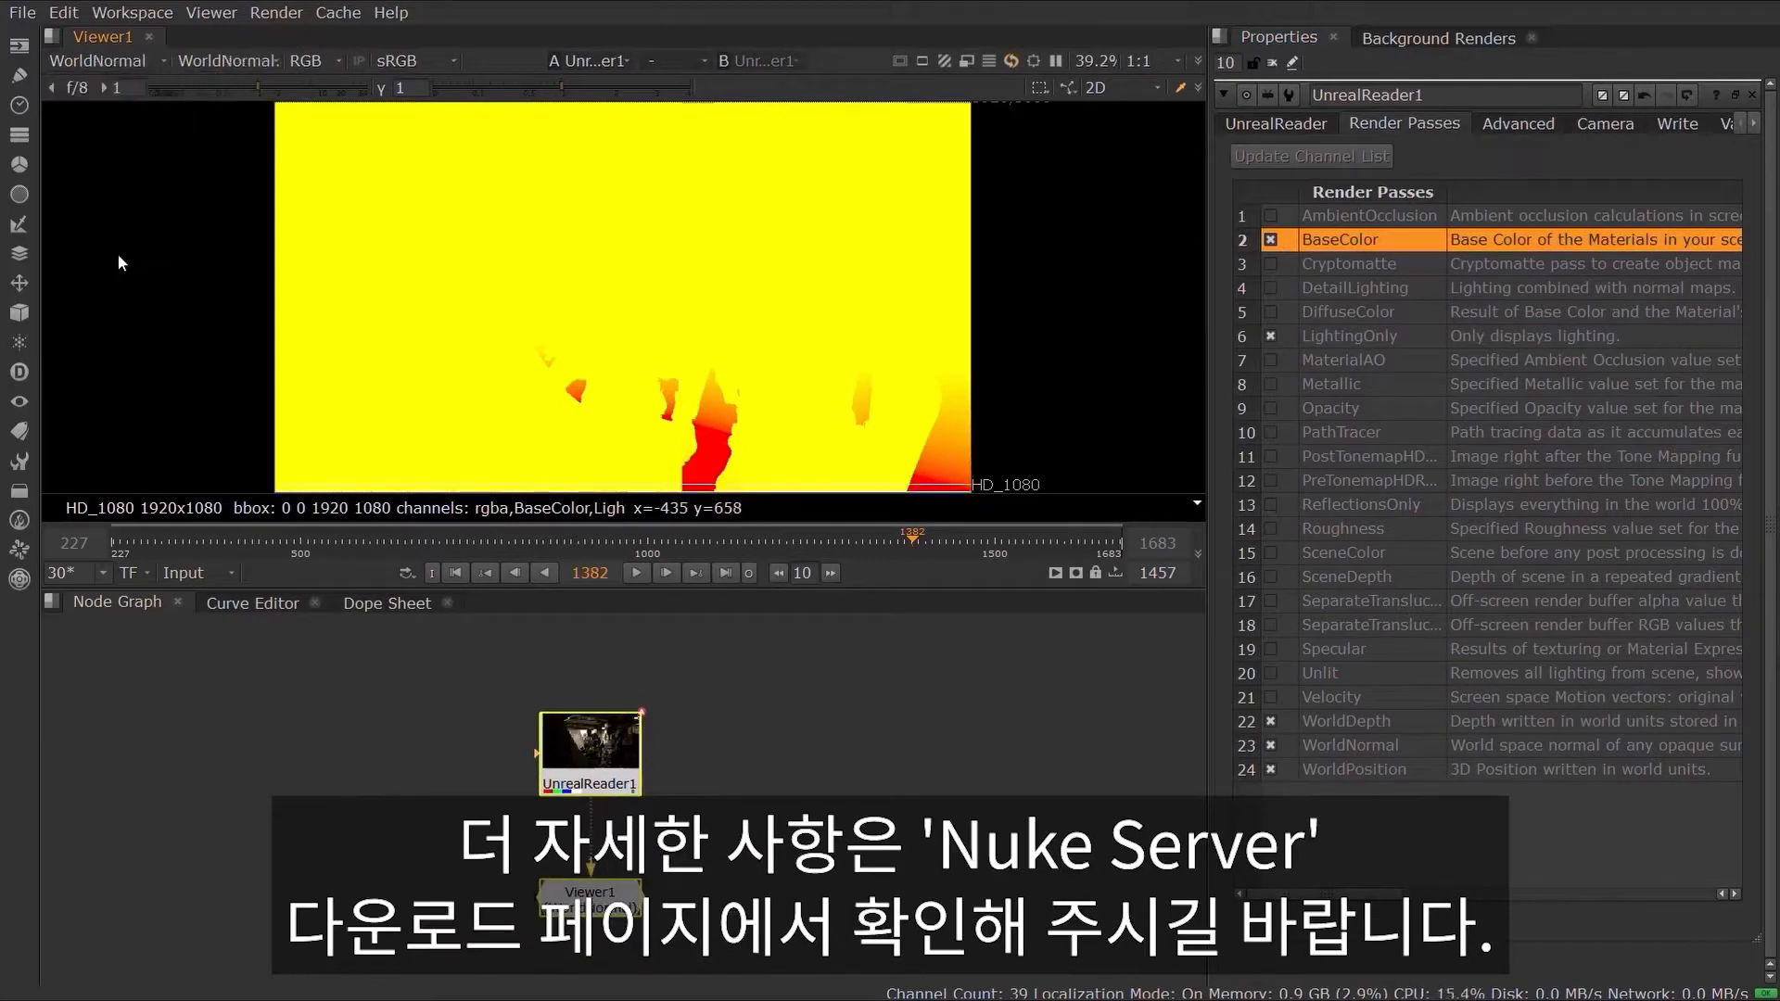
left_click(102, 62)
left_click(105, 119)
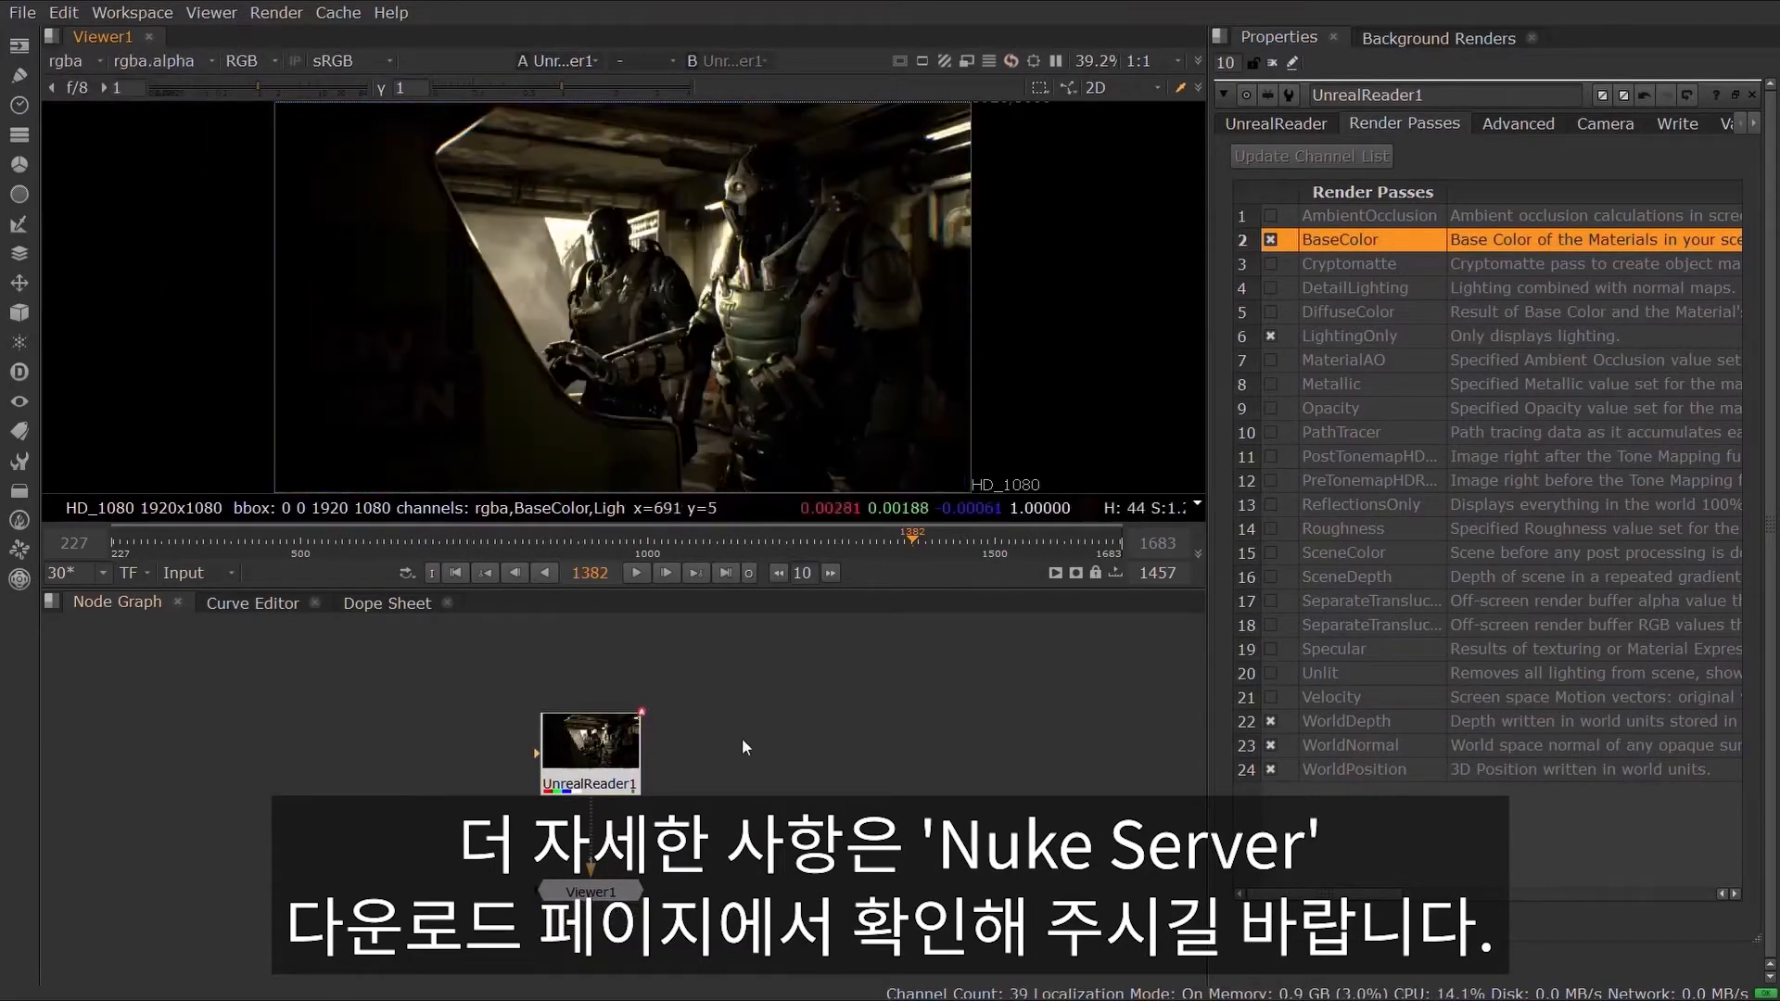
left_click(1493, 125)
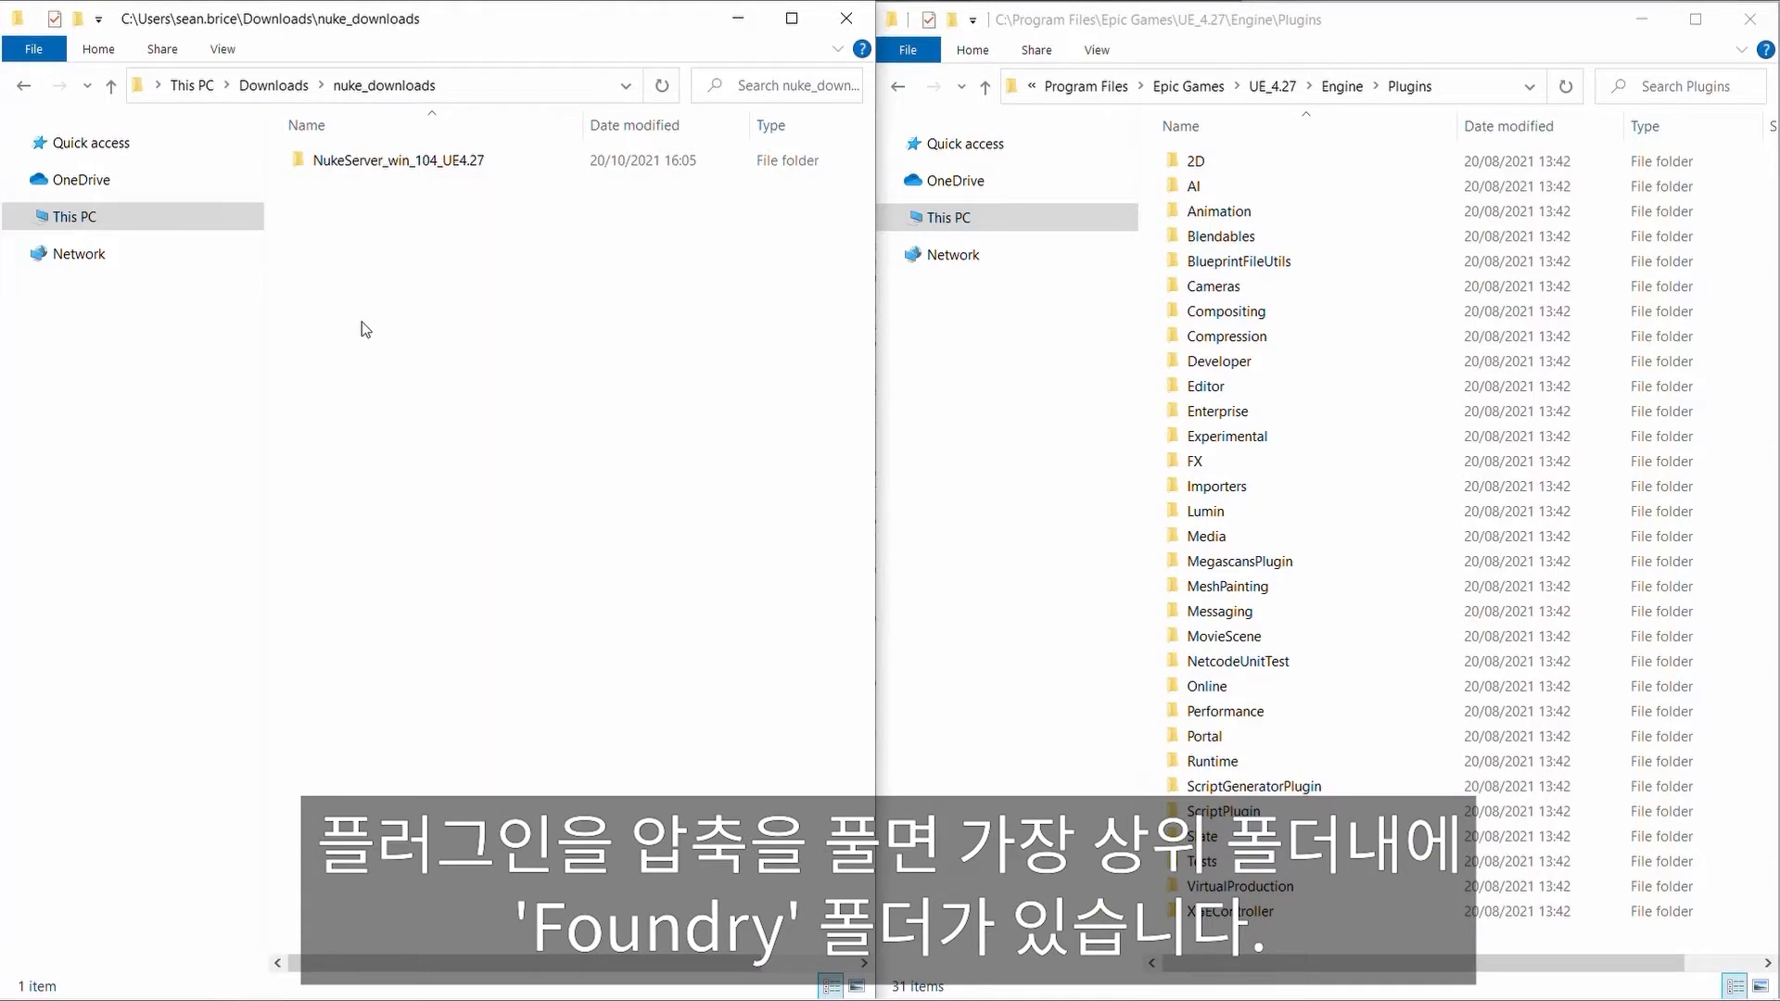
Step: In File Explorer, open the NukeServer_win_104_UE4.27 folder and copy its Foundry folder
double_click(398, 160)
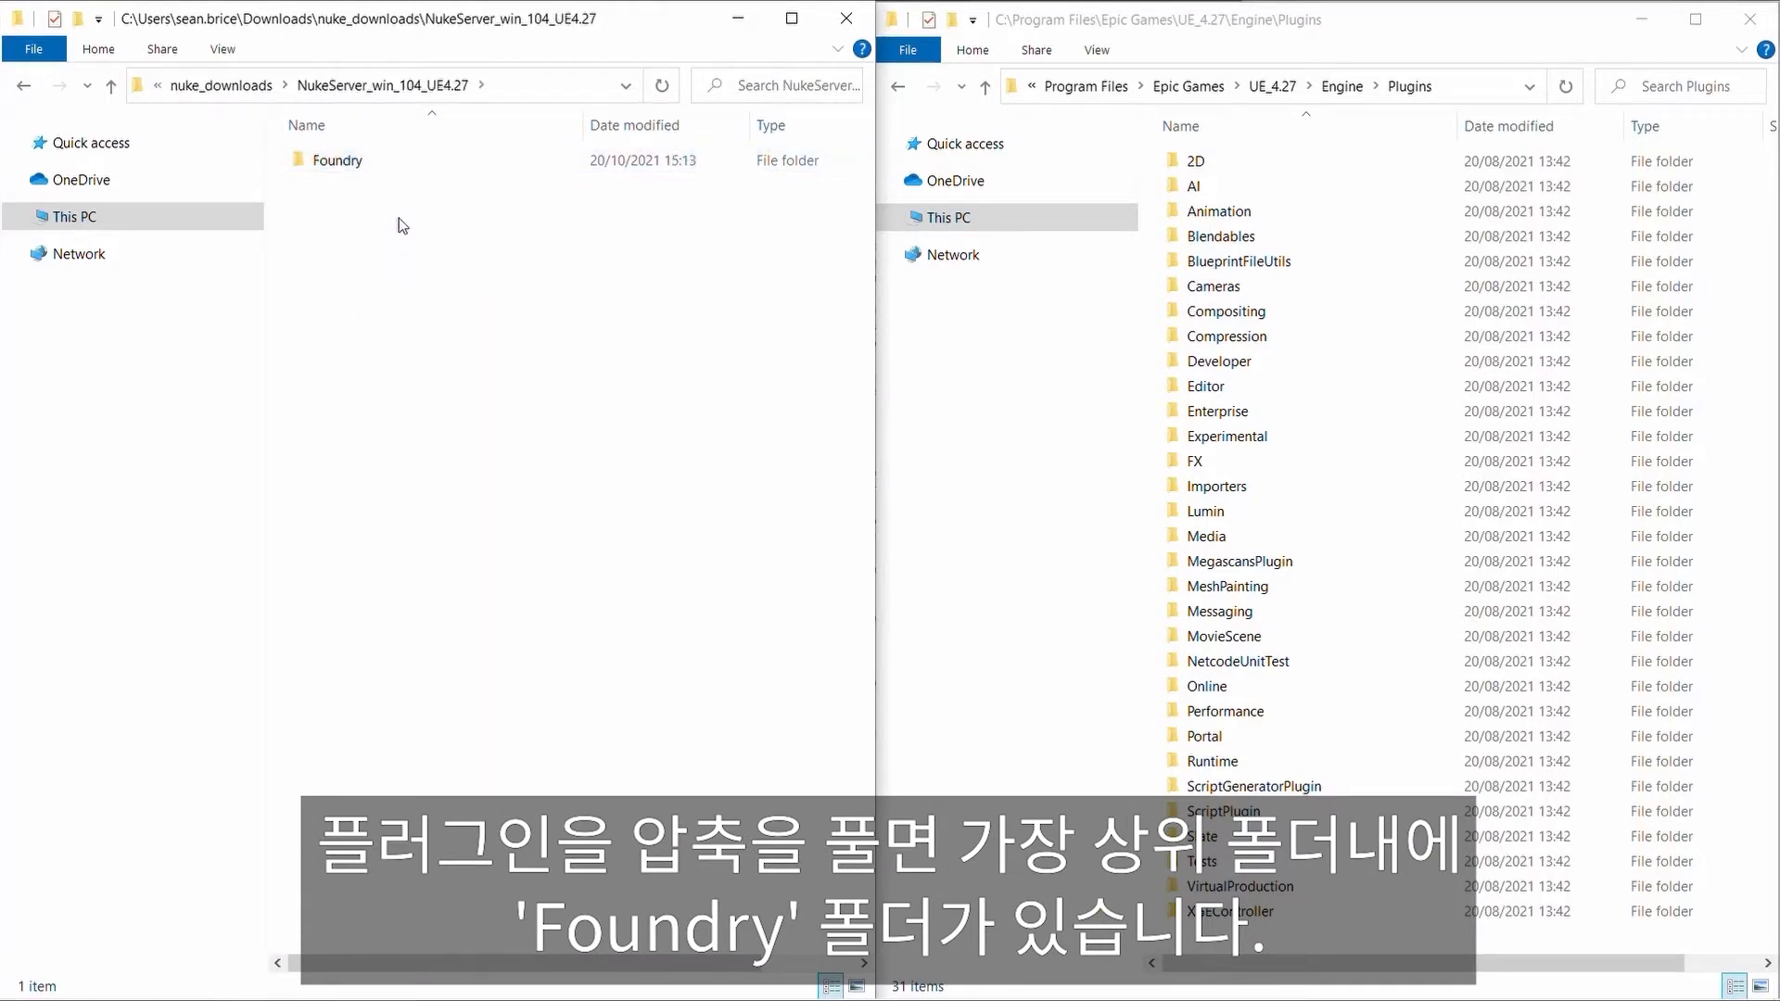
right_click(354, 156)
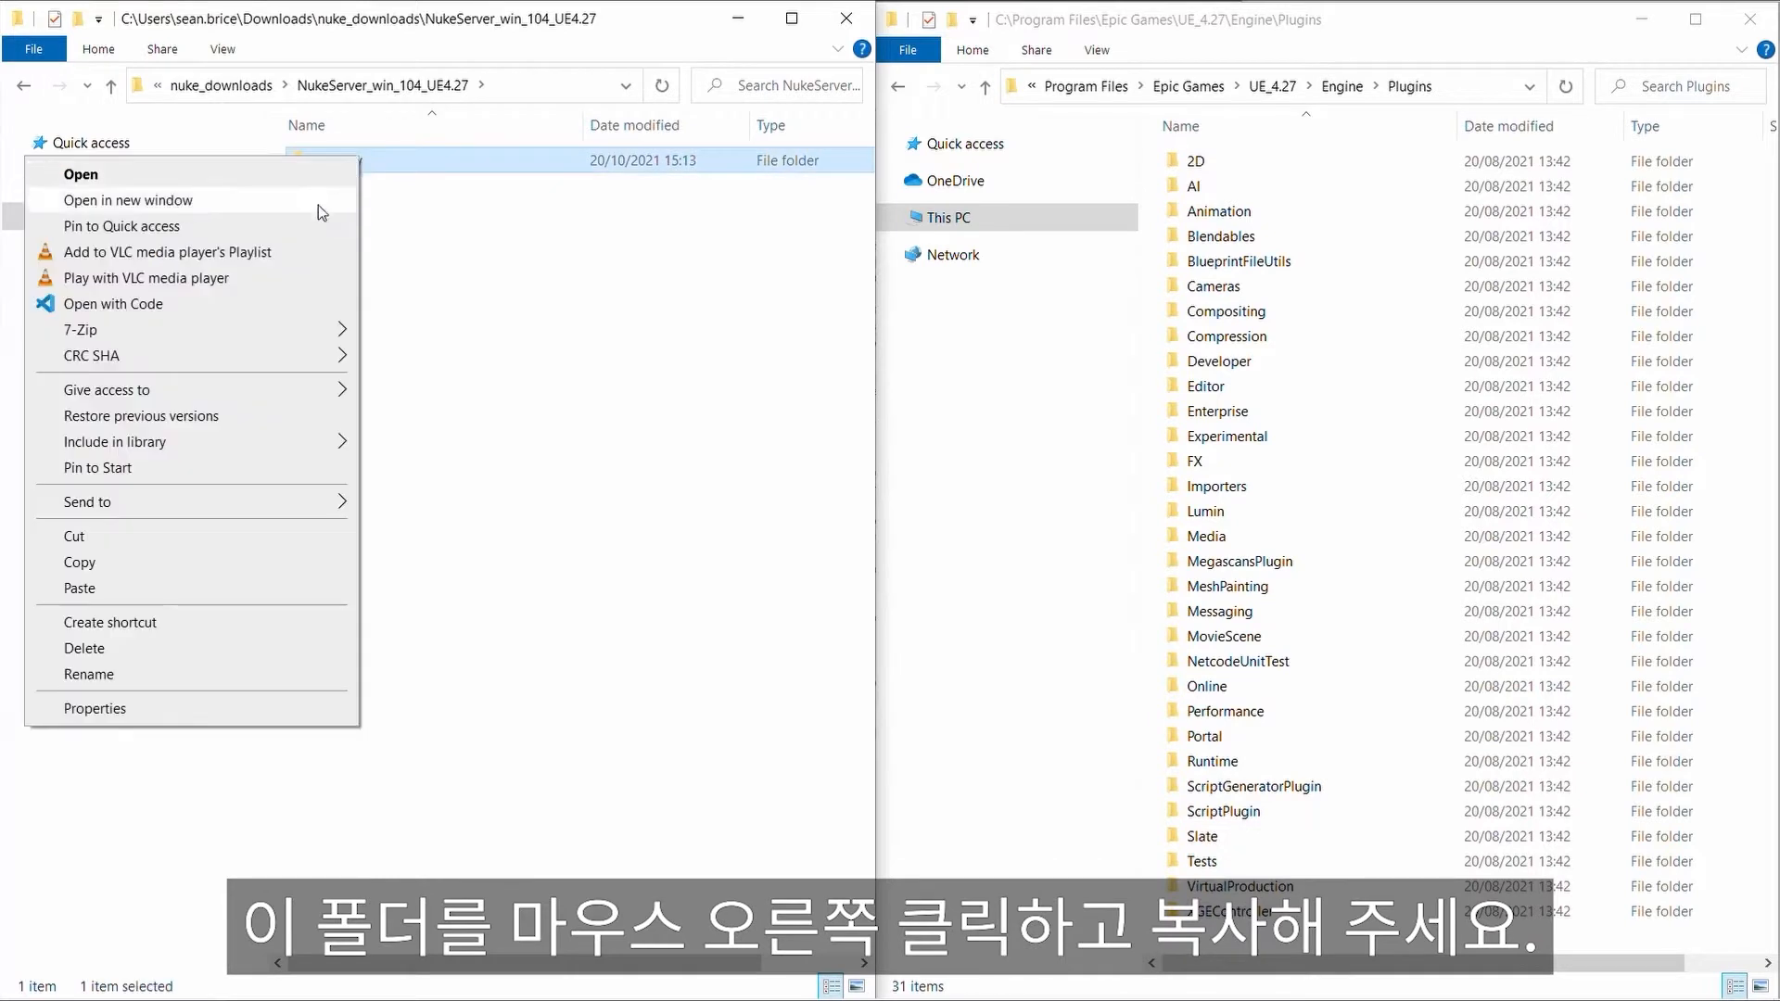
left_click(154, 560)
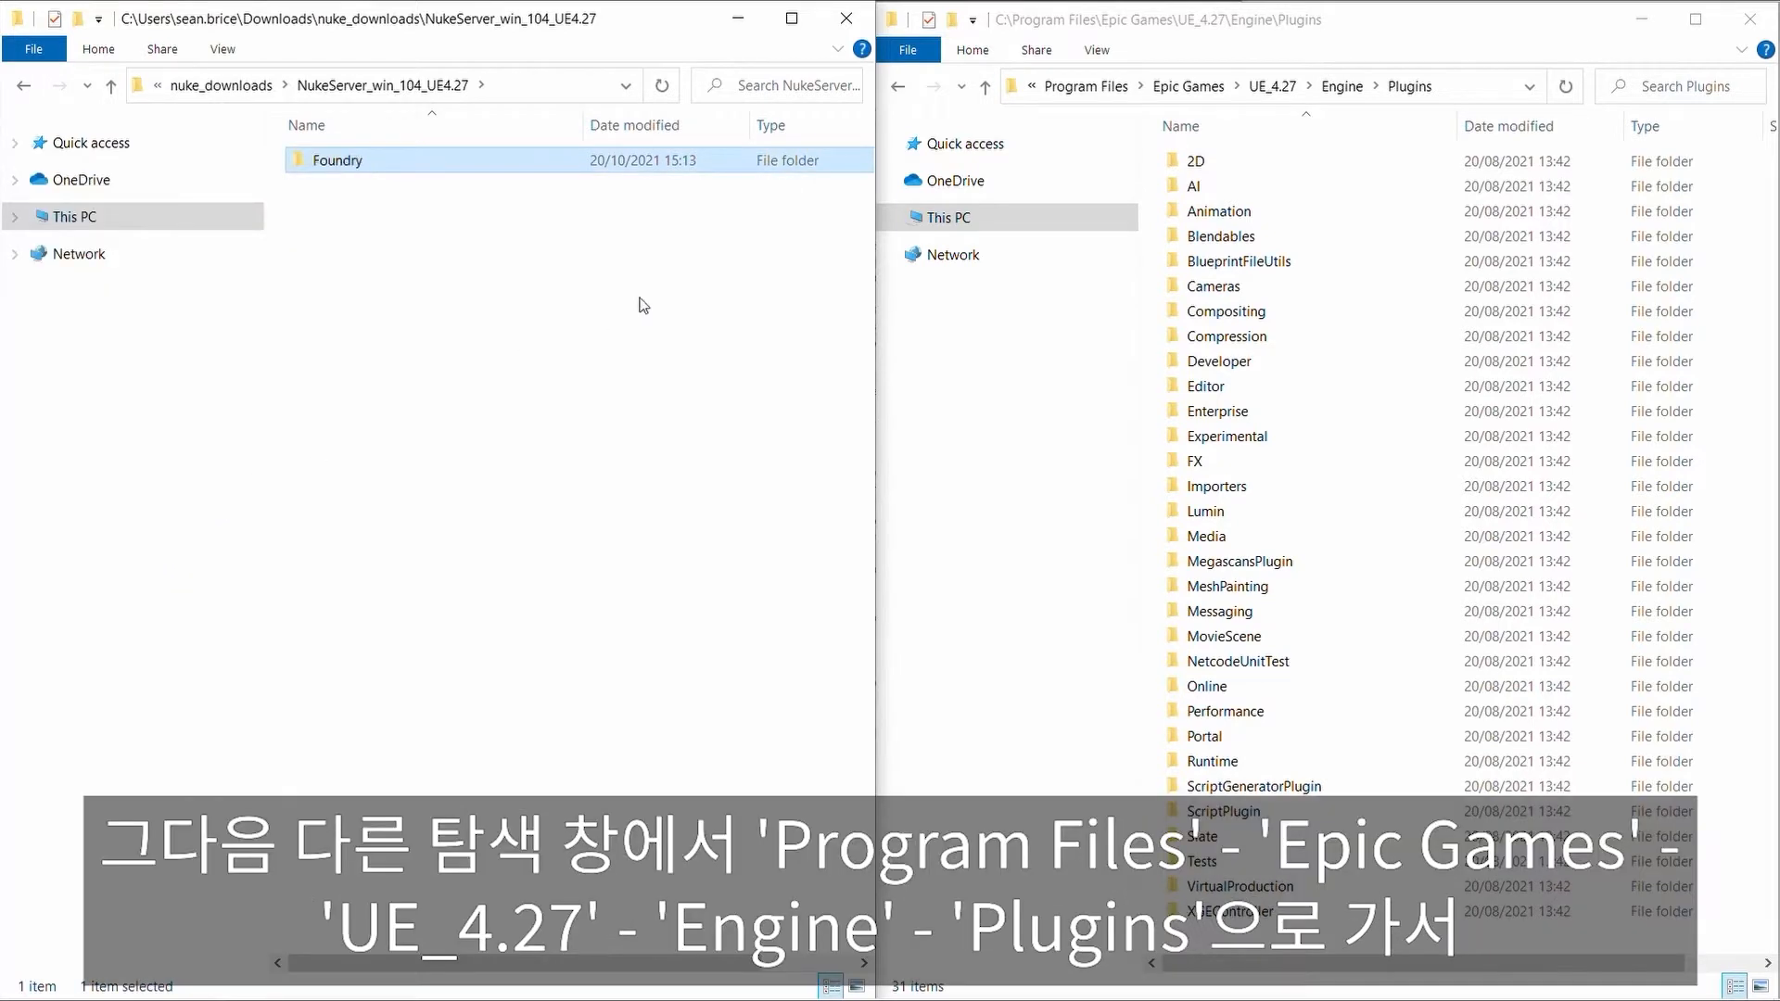
left_click(661, 294)
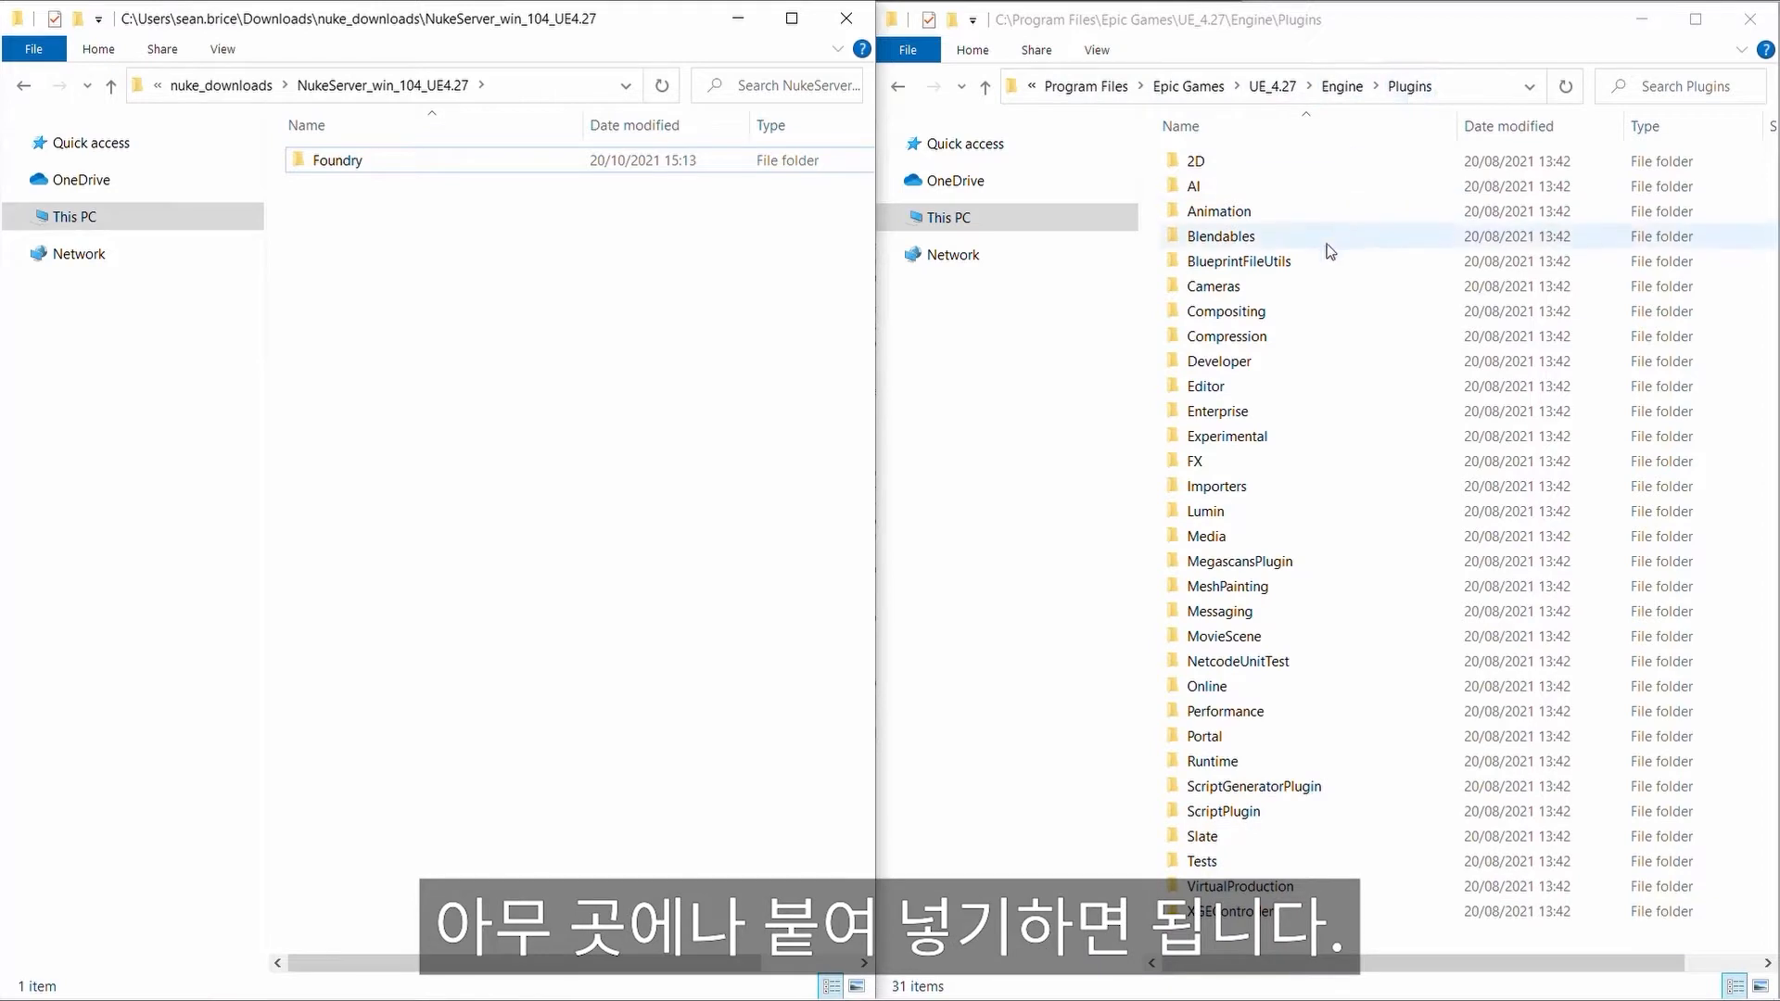
Step: Paste the Foundry folder into the UE_4.27 Engine Plugins folder and open it
right_click(1326, 326)
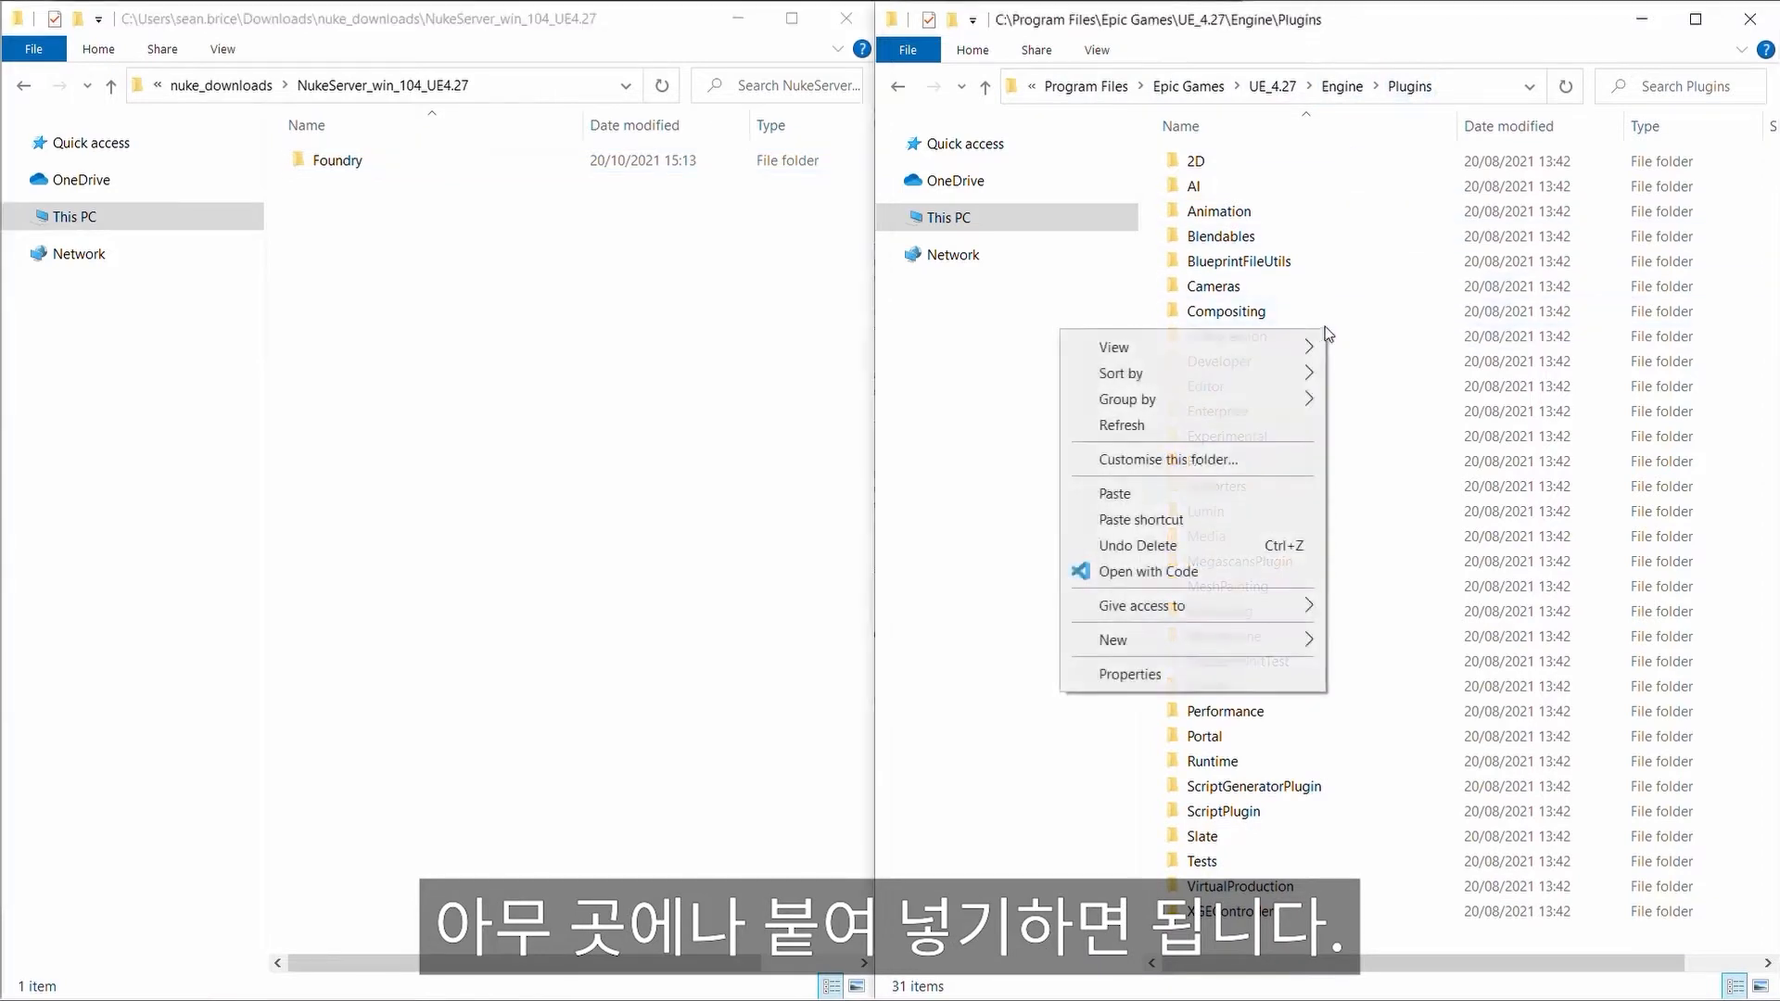
left_click(1146, 495)
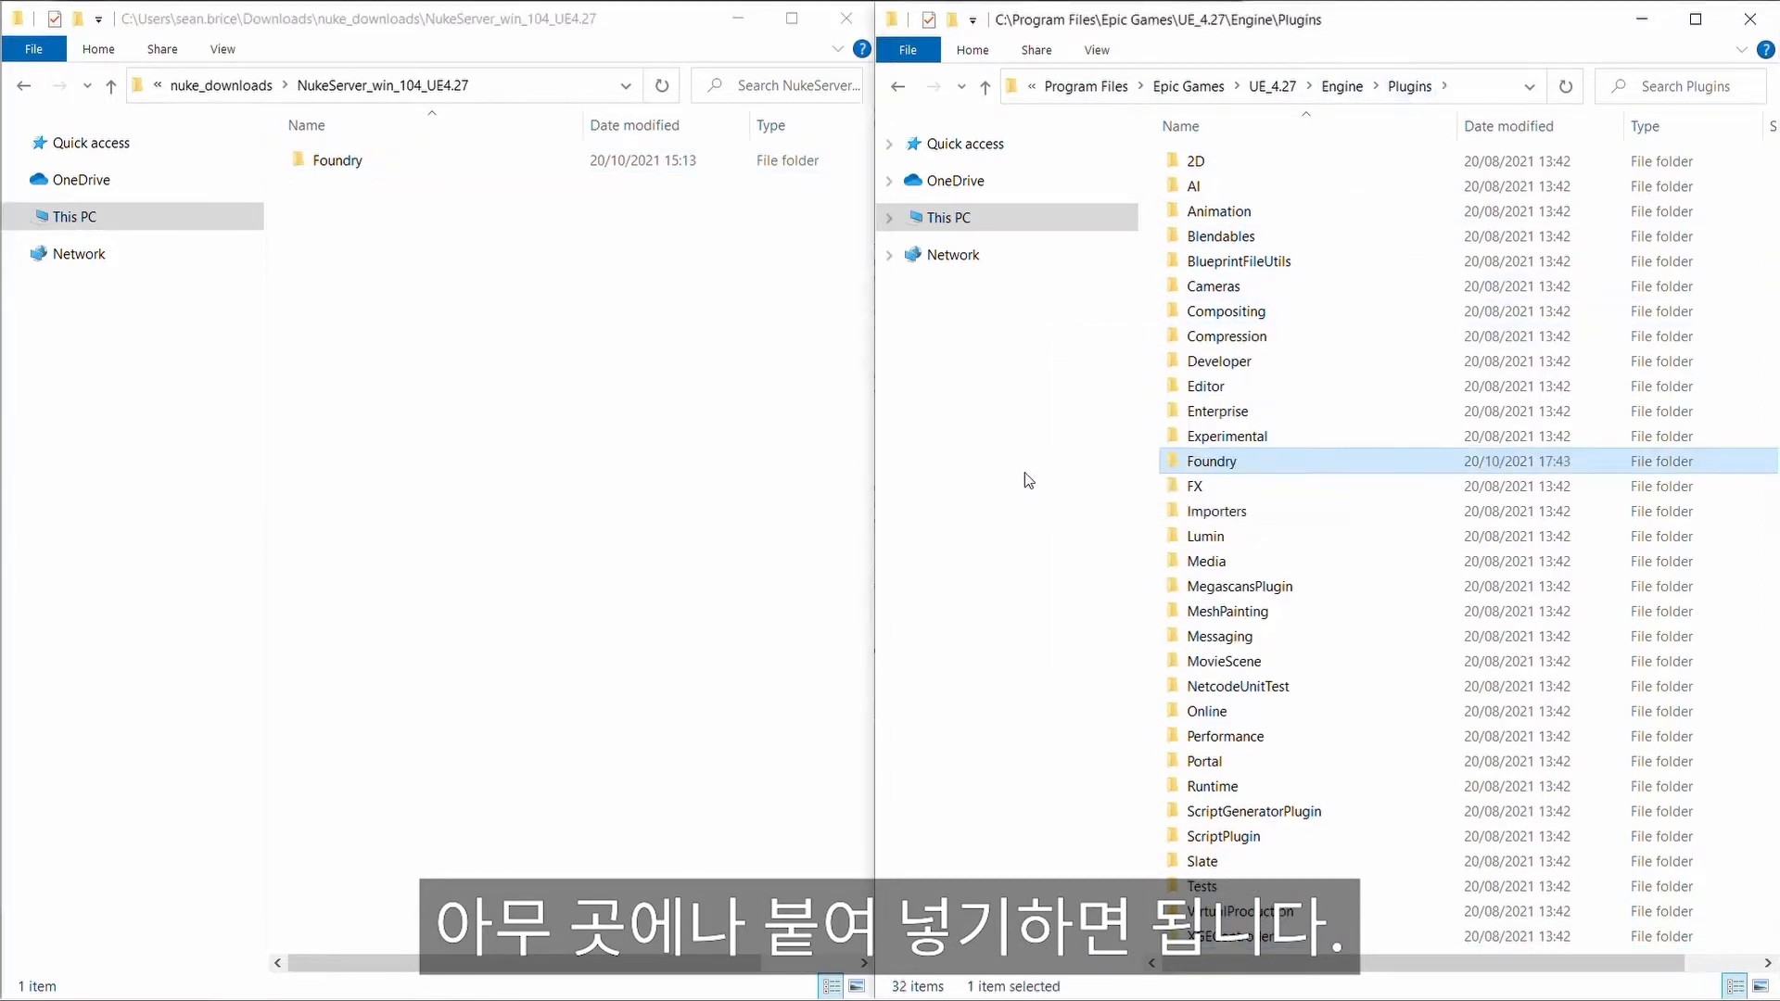
double_click(1211, 462)
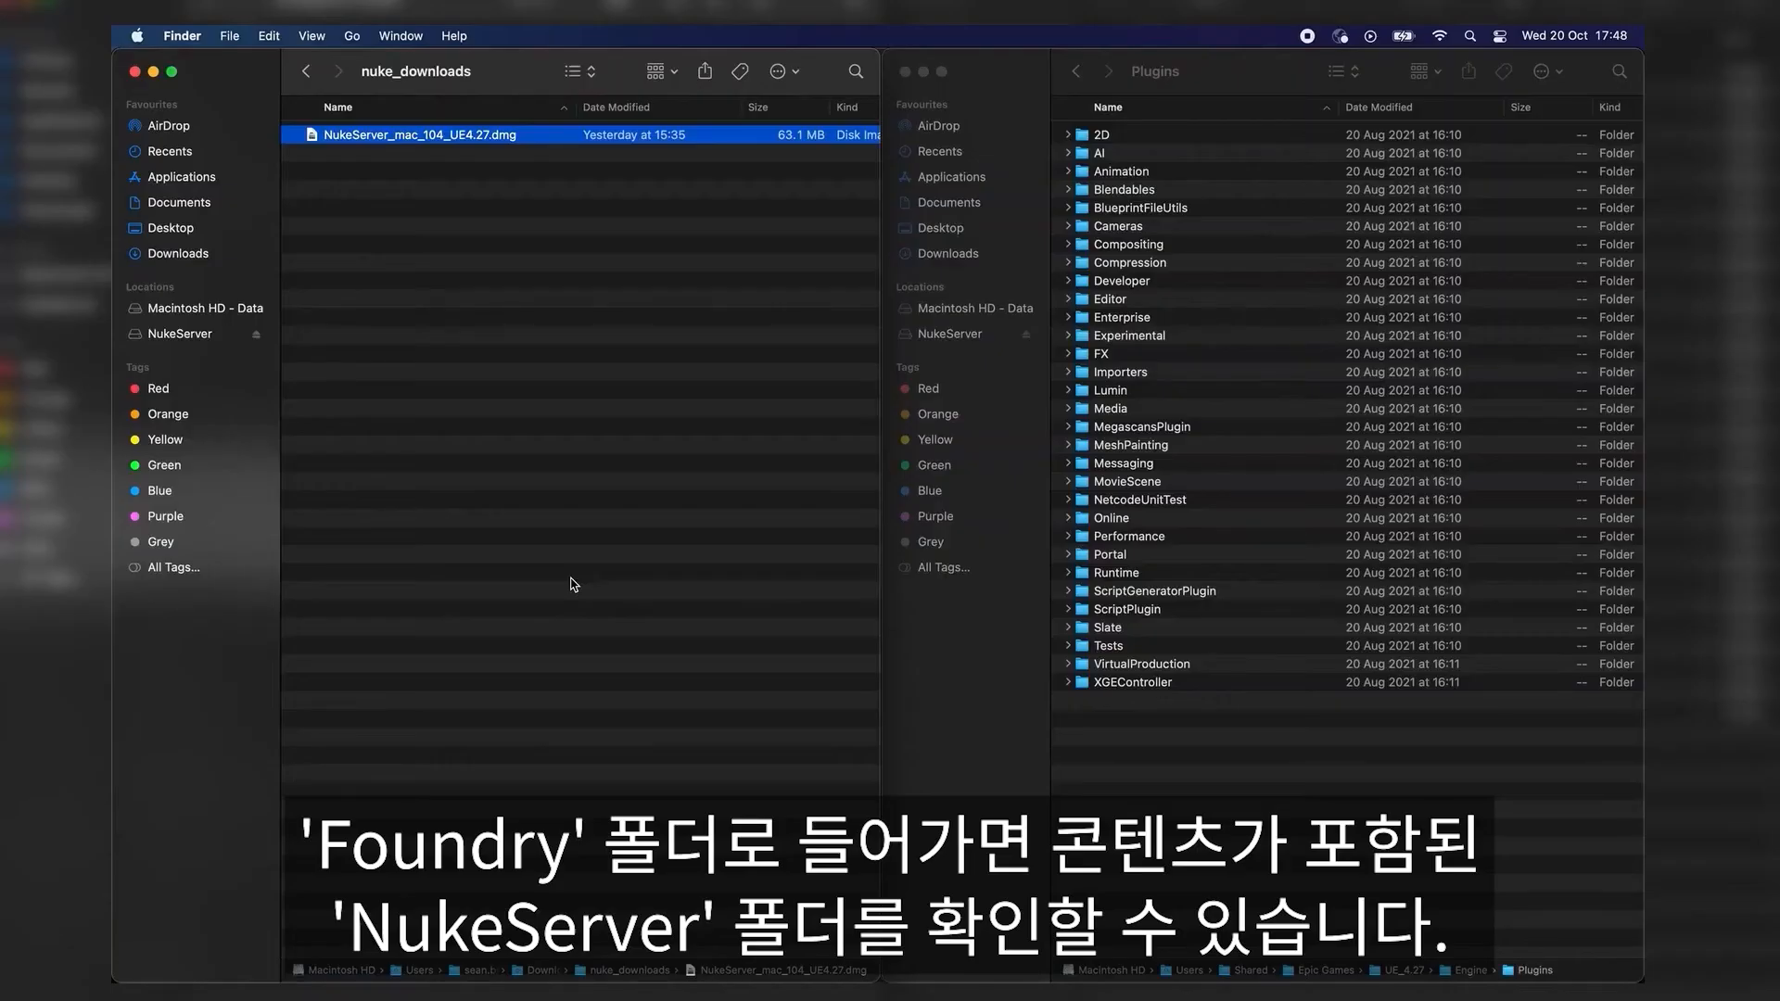
Step: In Finder, open NukeServer_mac_104_UE4.27.dmg and copy the Foundry folder it contains
left_click(504, 396)
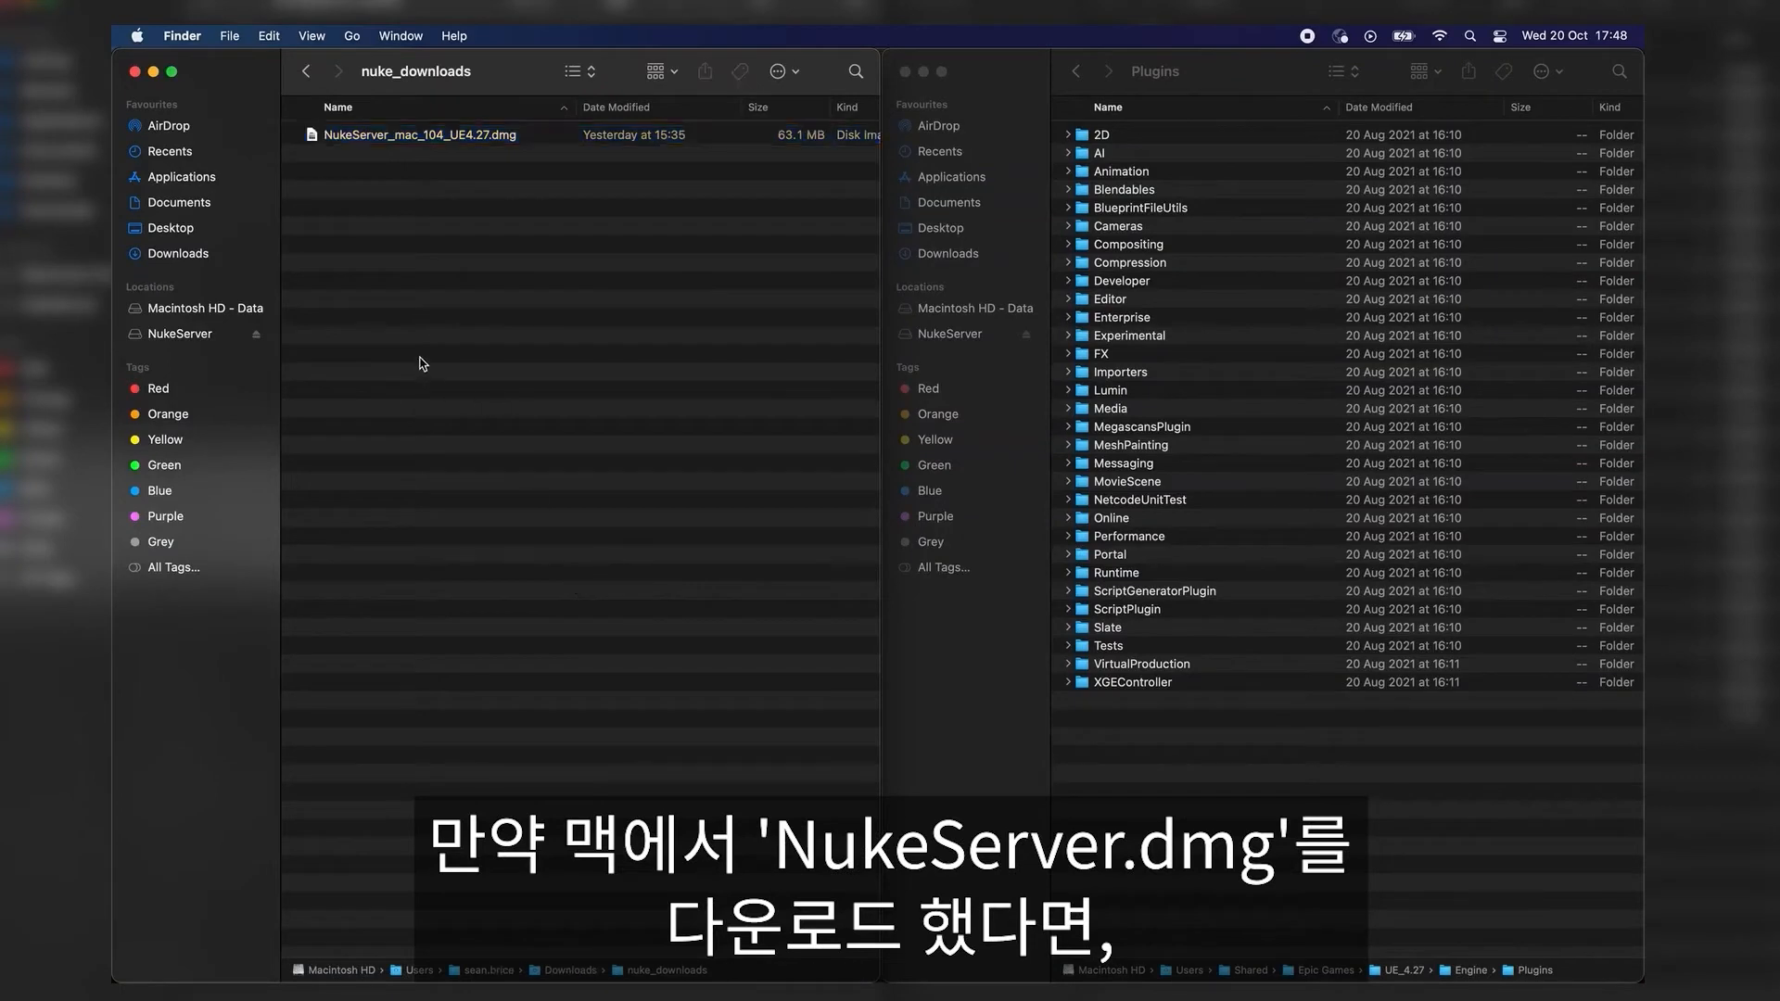
left_click(460, 138)
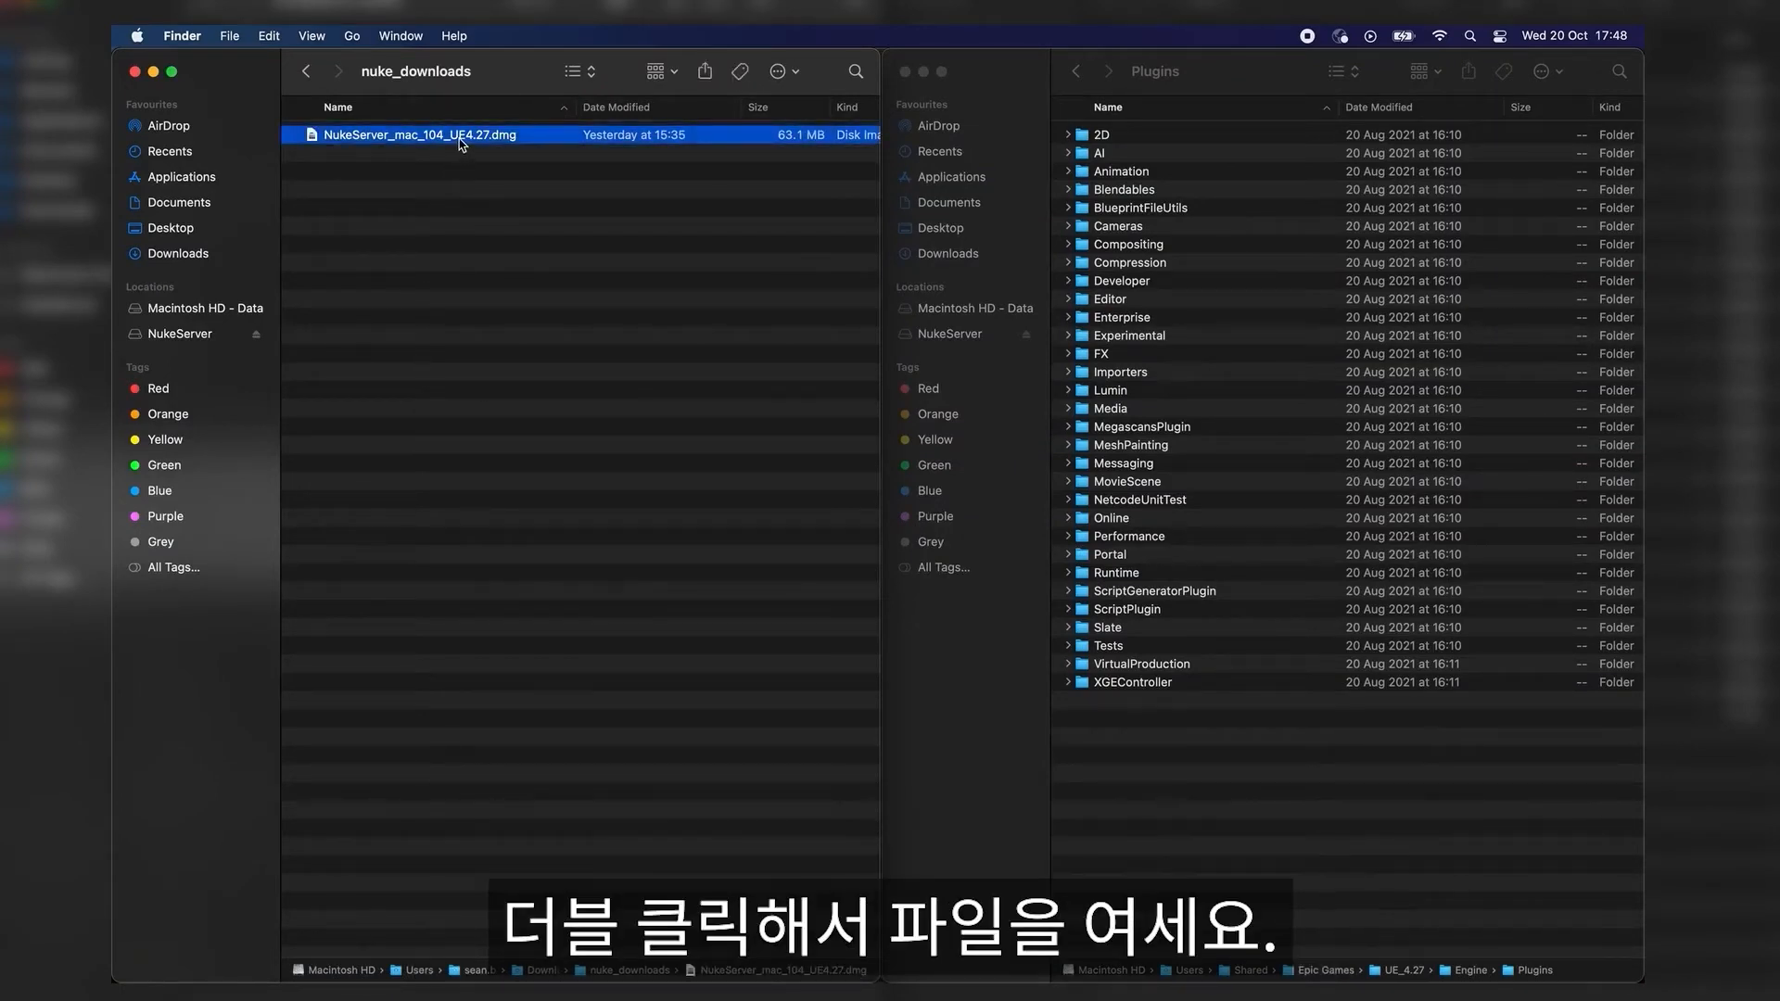
double_click(460, 137)
left_click(225, 139)
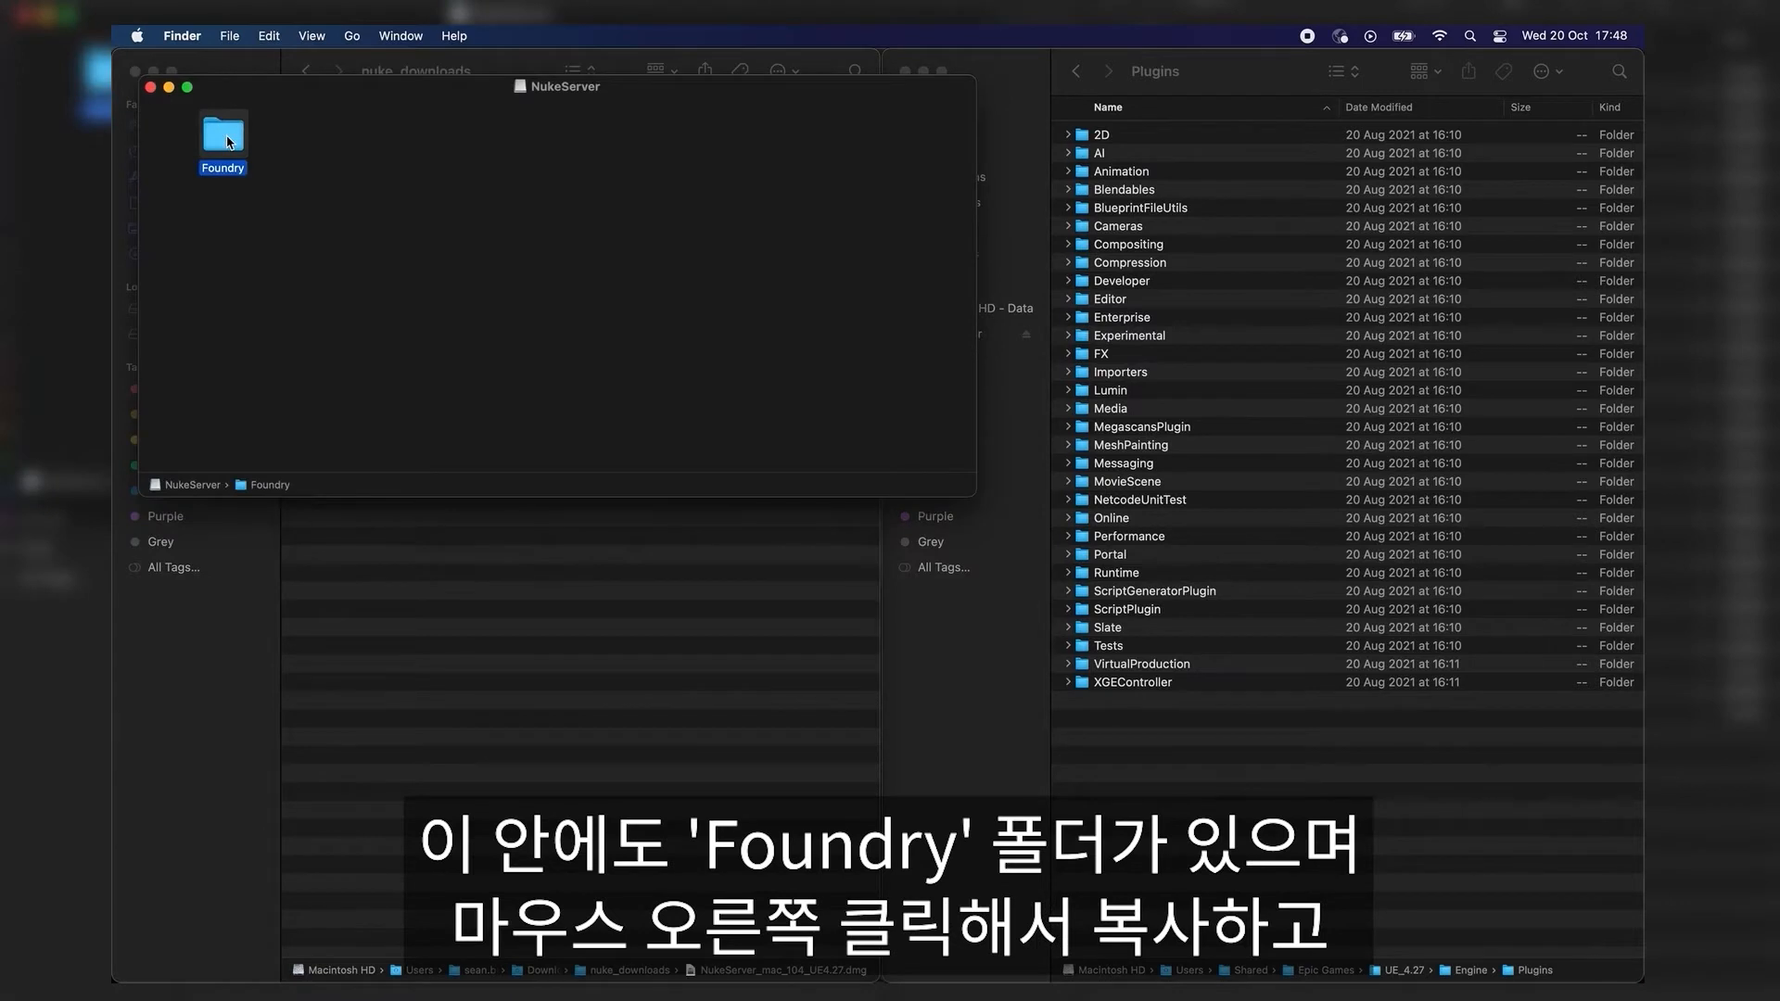
right_click(227, 141)
left_click(258, 266)
Step: Paste the Foundry folder into the UE_4.27 Engine Plugins folder and open it
left_click(1138, 746)
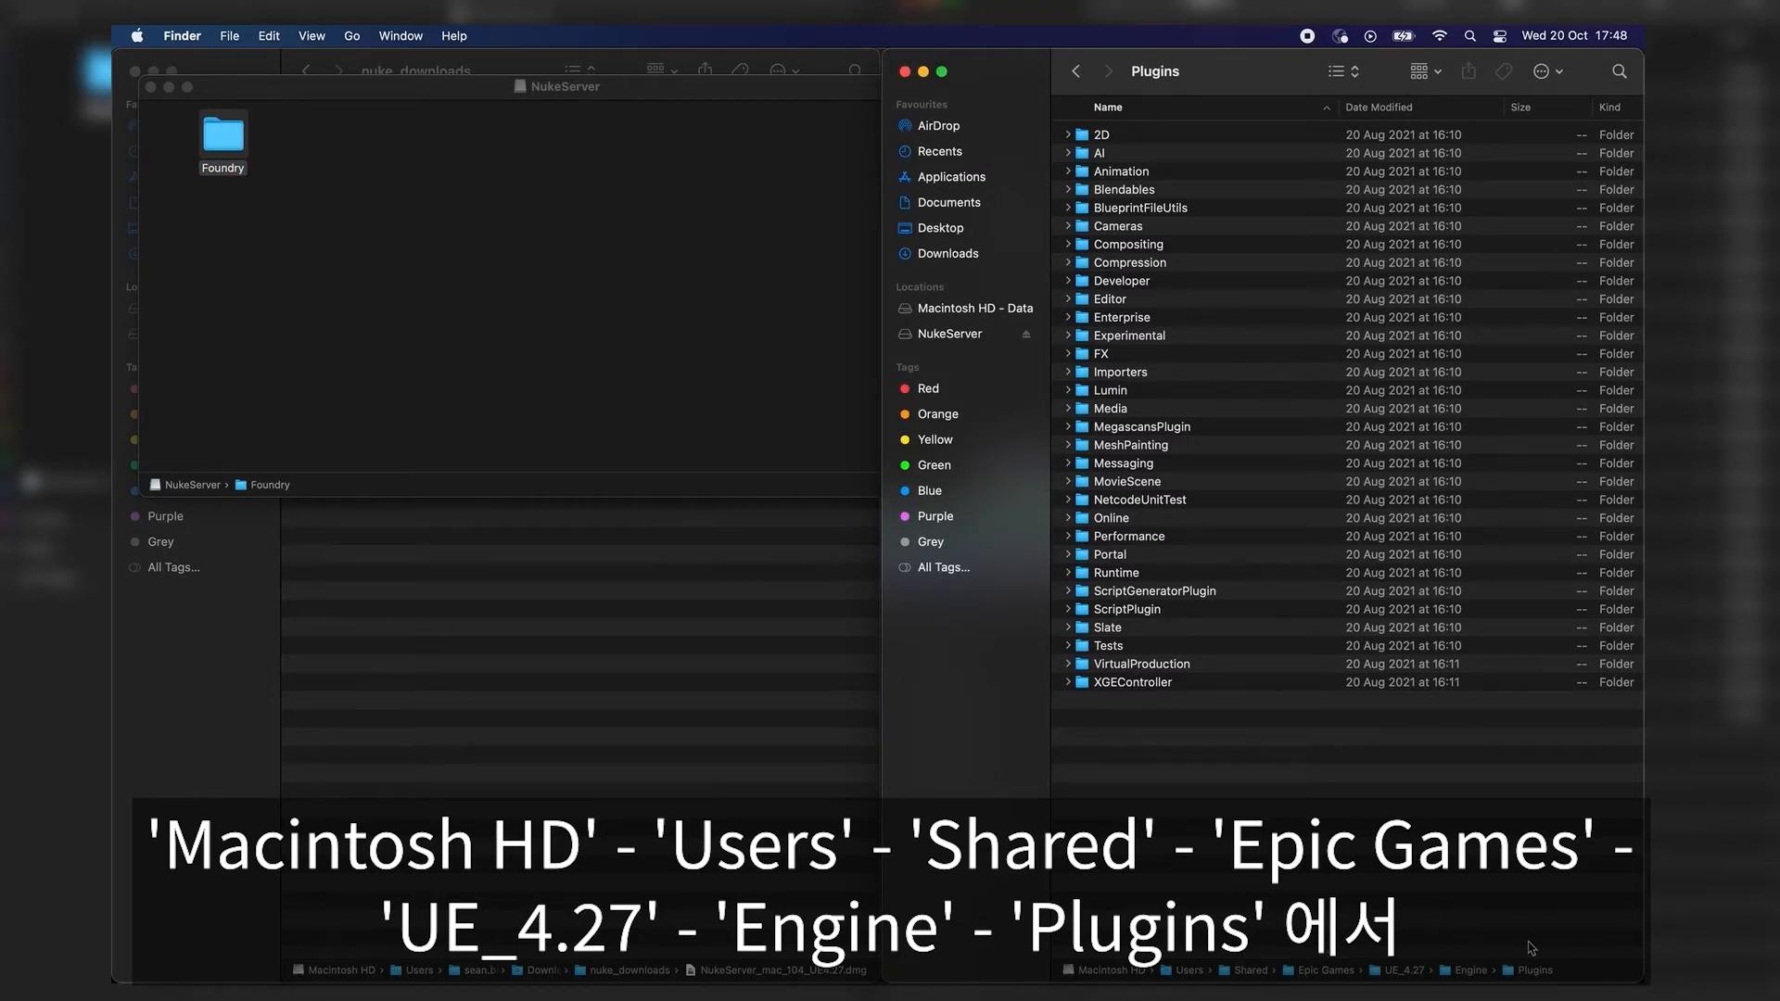
right_click(1303, 804)
left_click(1330, 846)
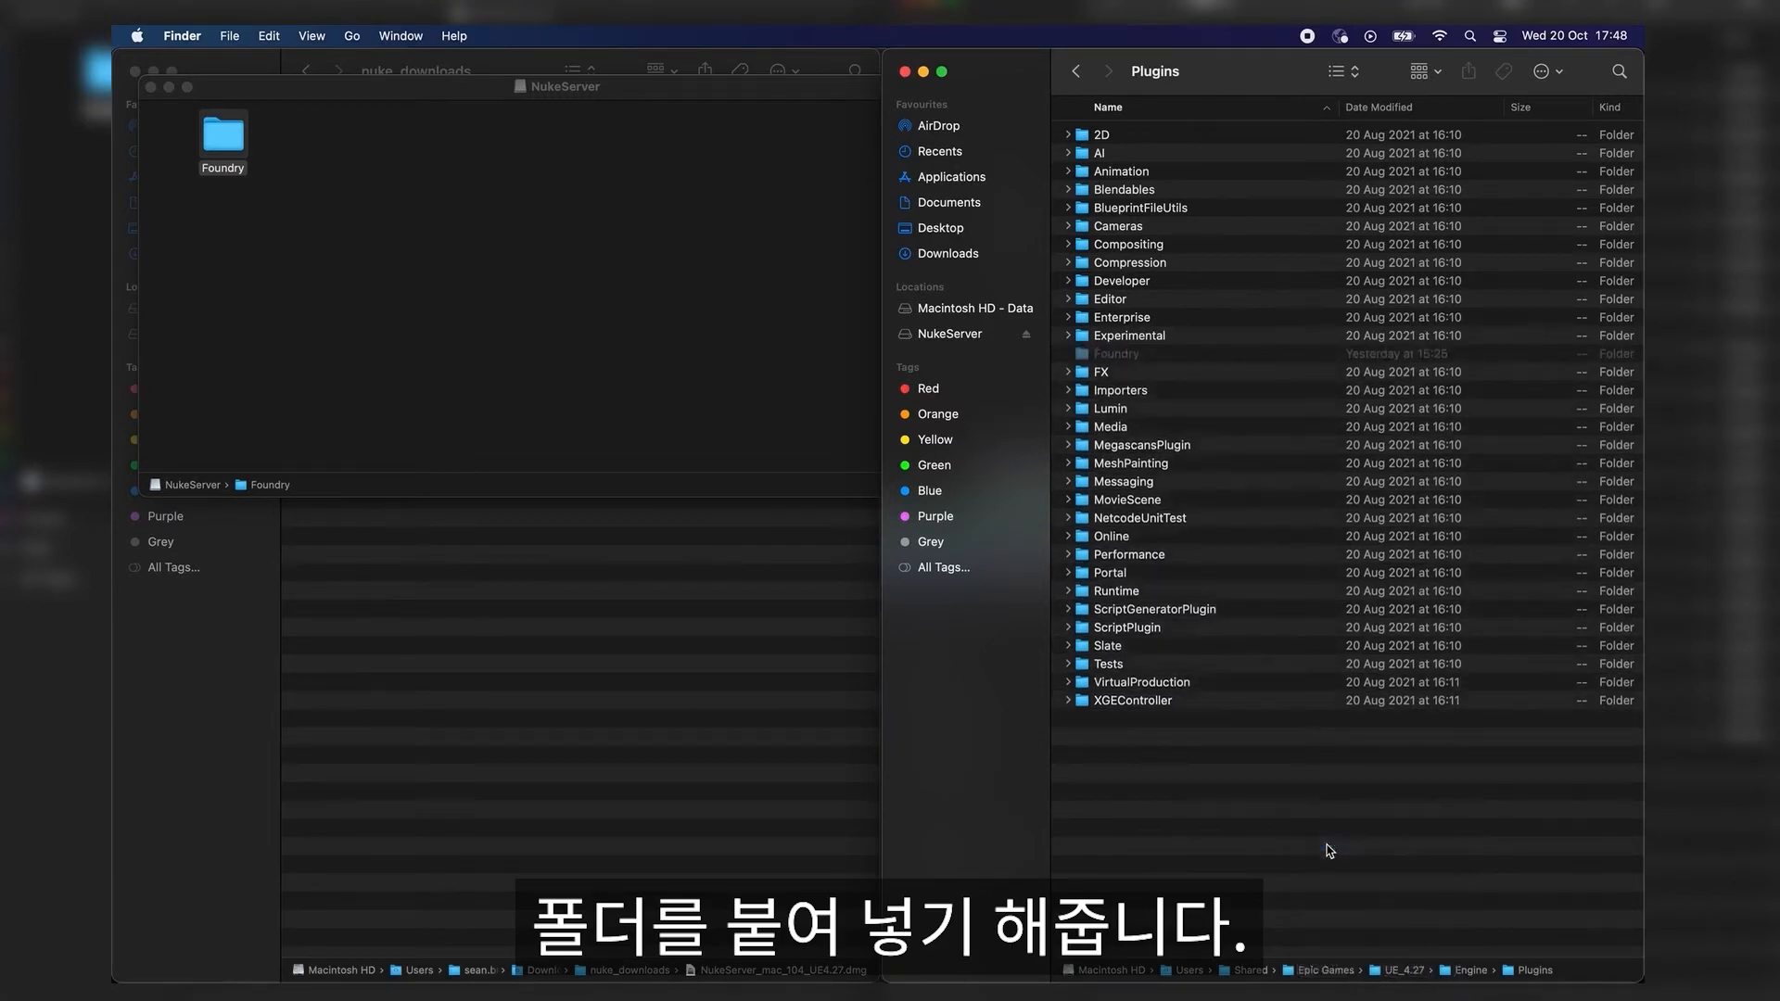
double_click(1117, 354)
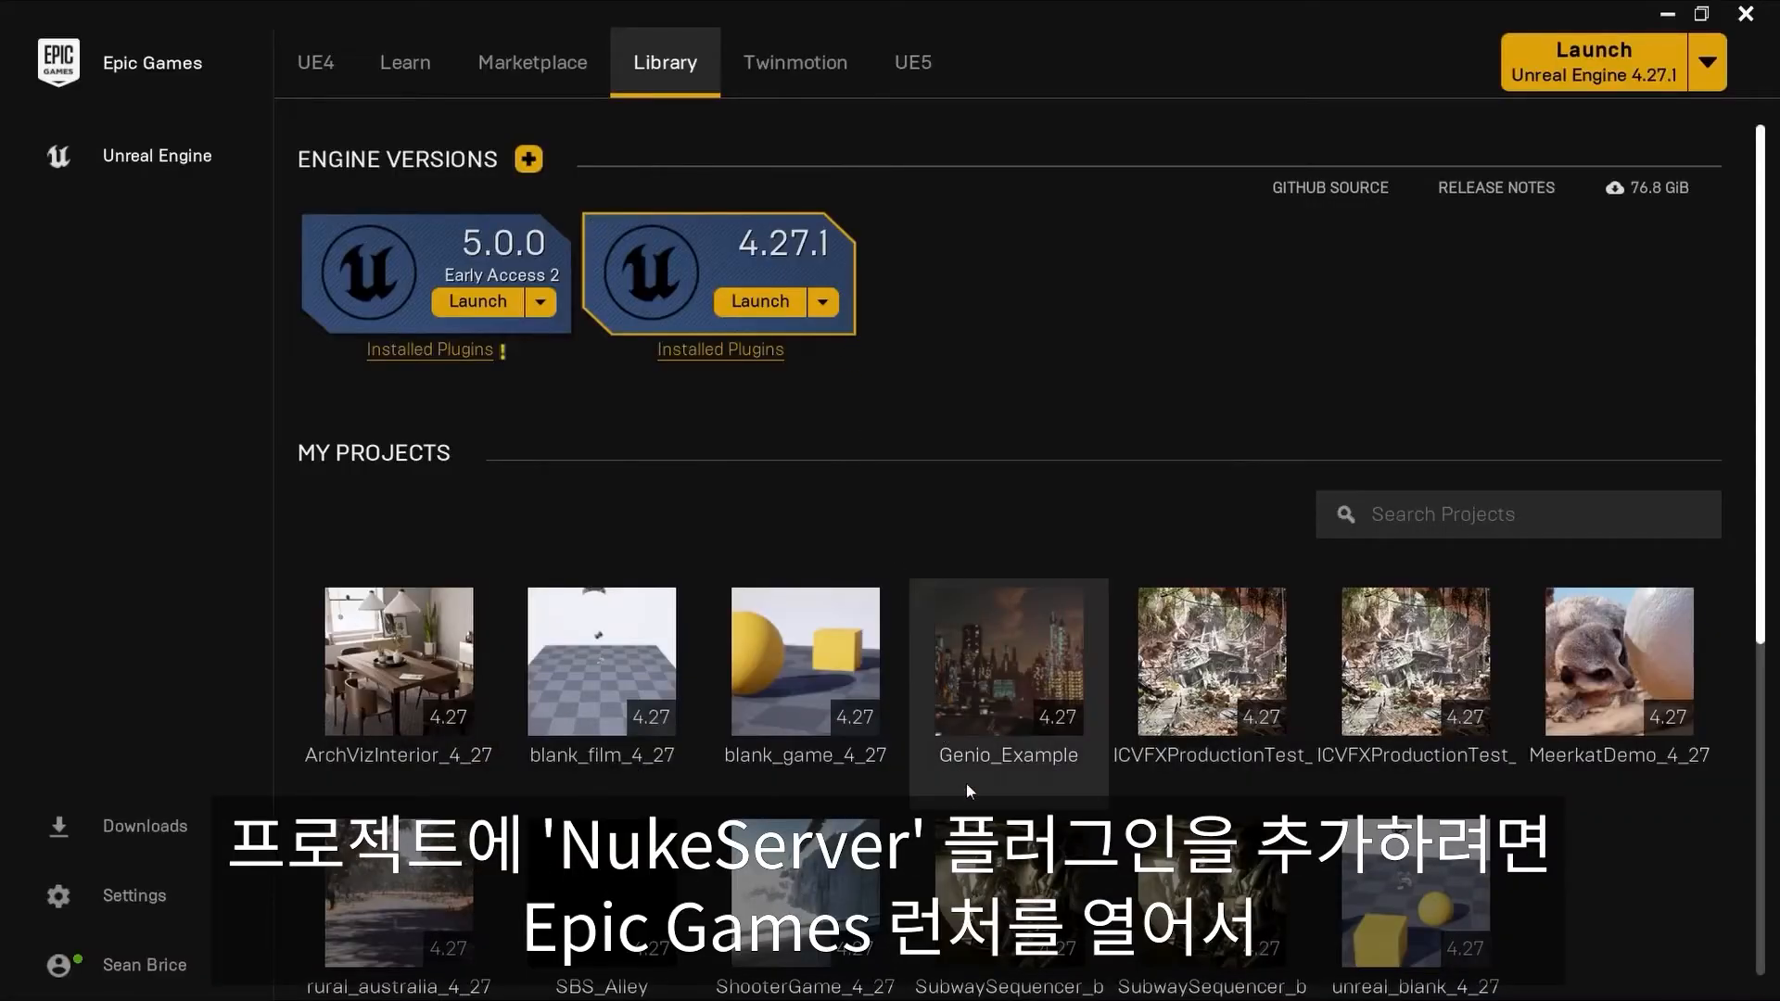
Step: Open the SubwaySequencer_b project from the Epic Games launcher and open its Plugins window
double_click(994, 884)
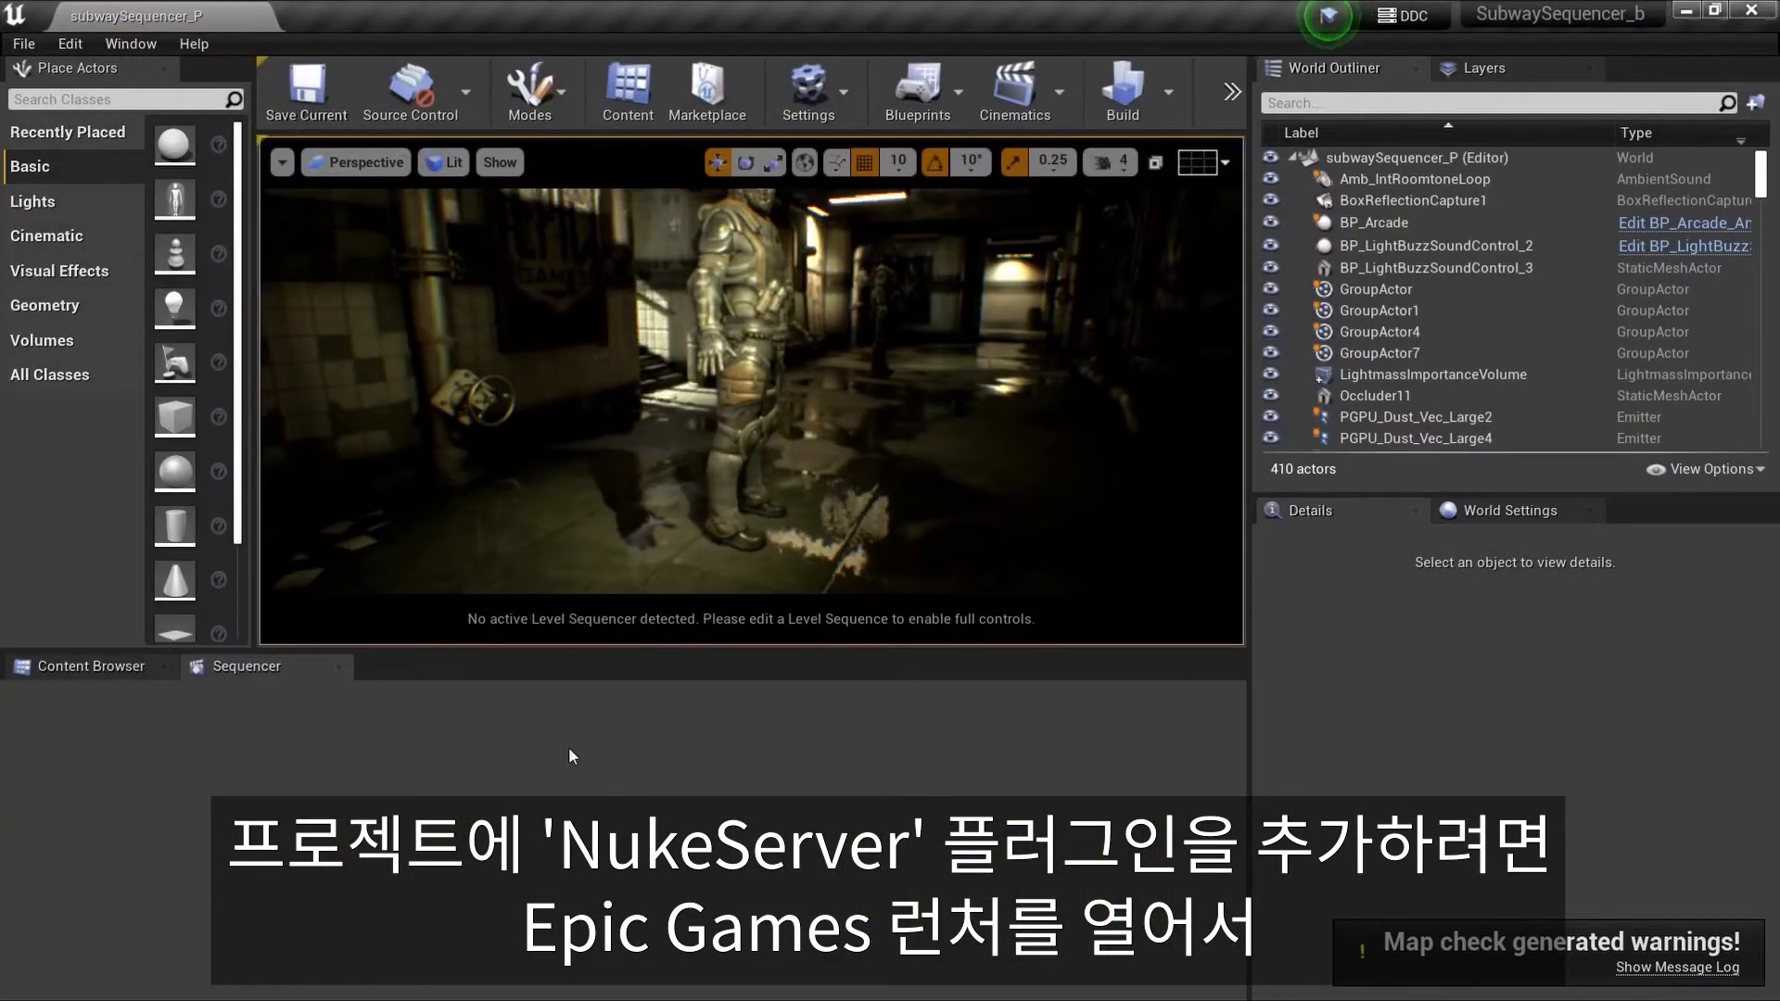
left_click(70, 46)
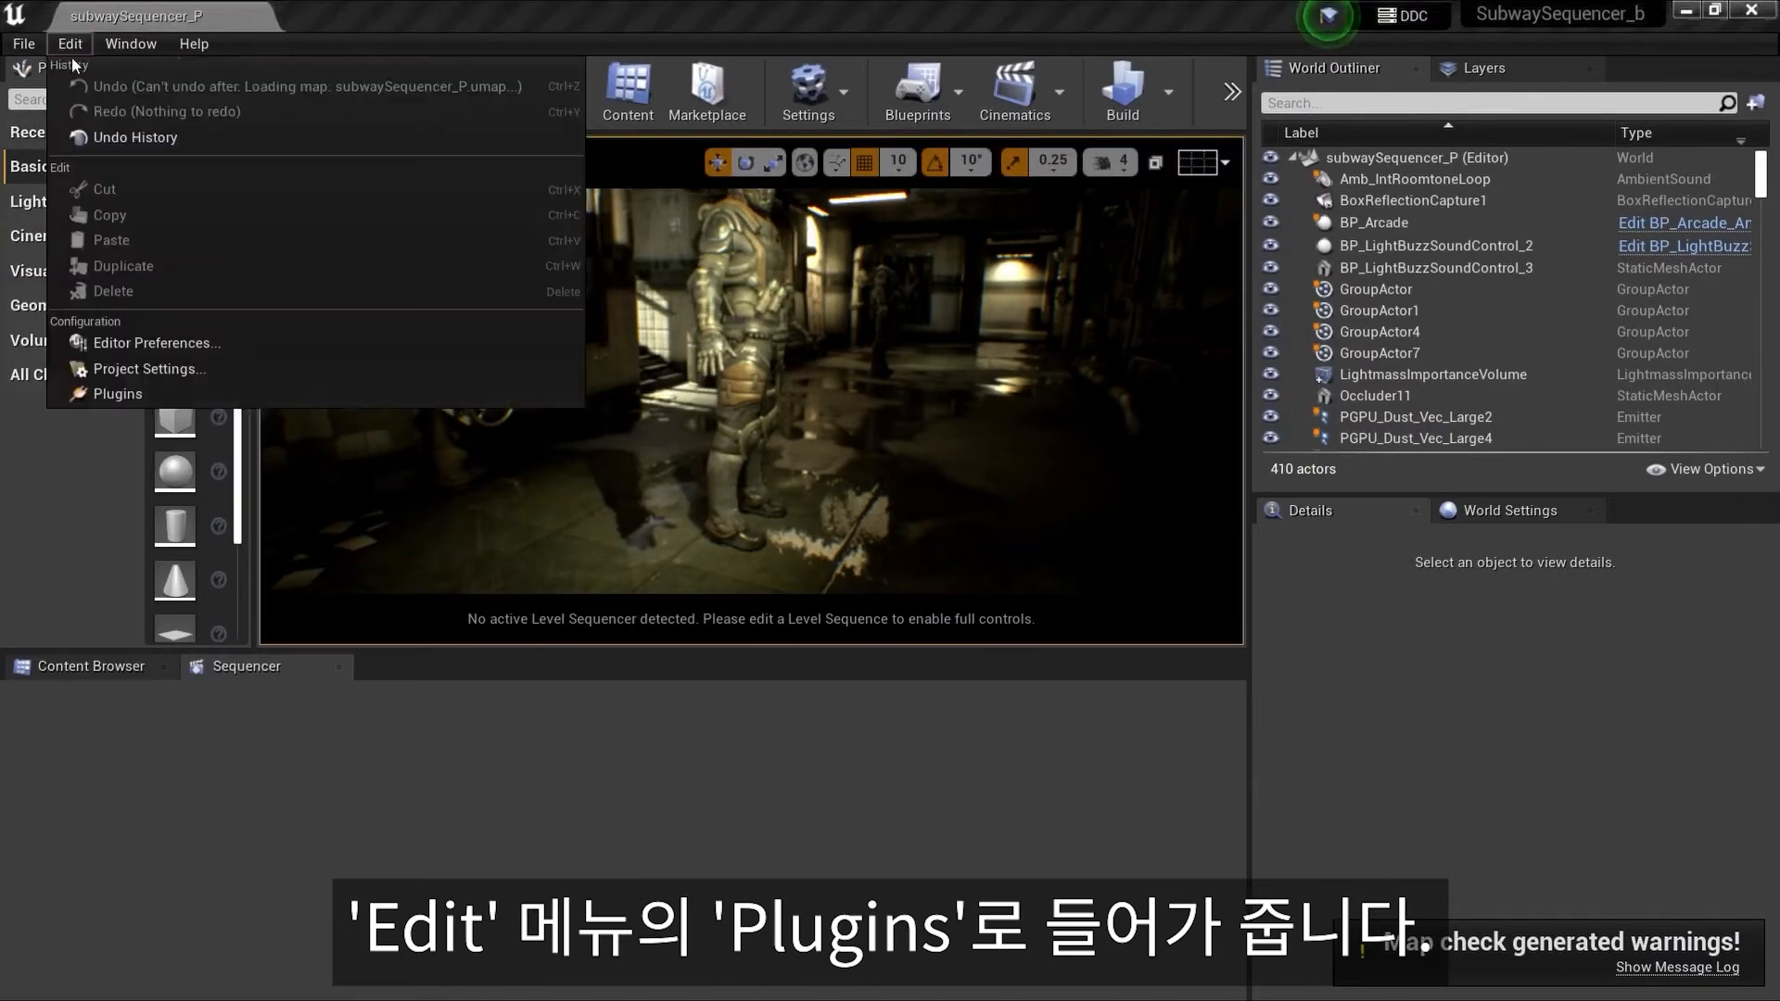
left_click(99, 397)
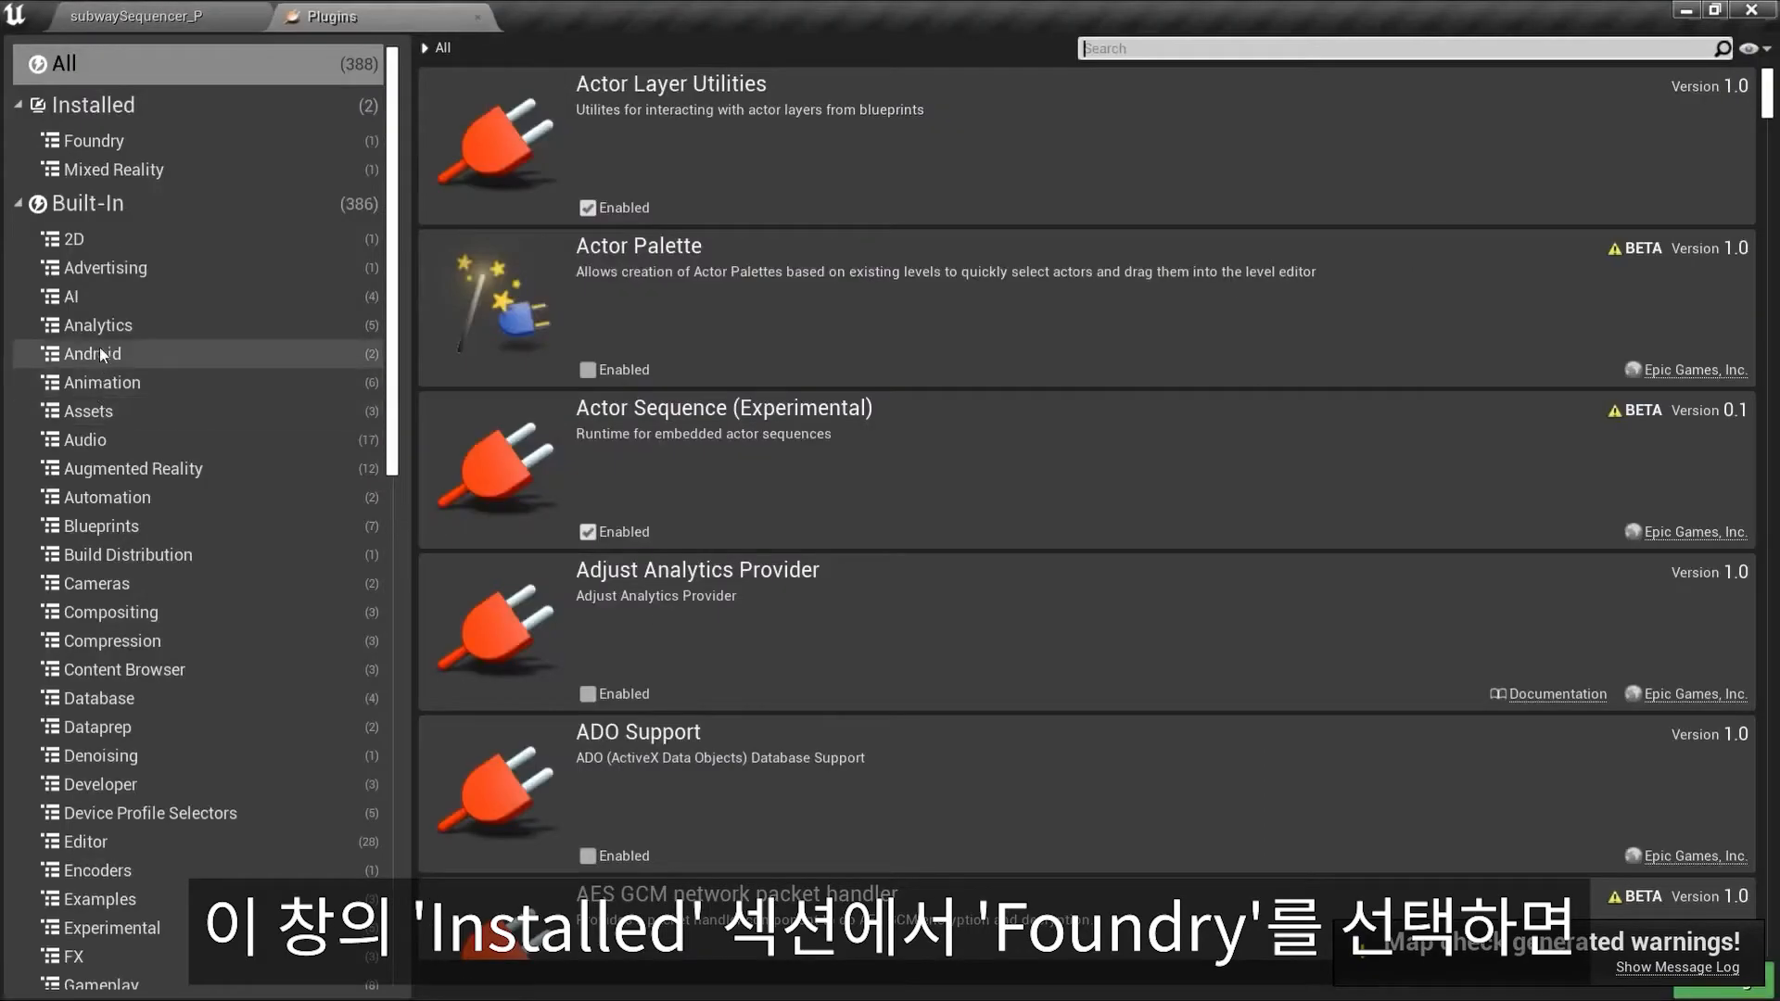
Step: Enable the NukeServer 104 plugin under Installed Foundry and restart the editor
left_click(104, 145)
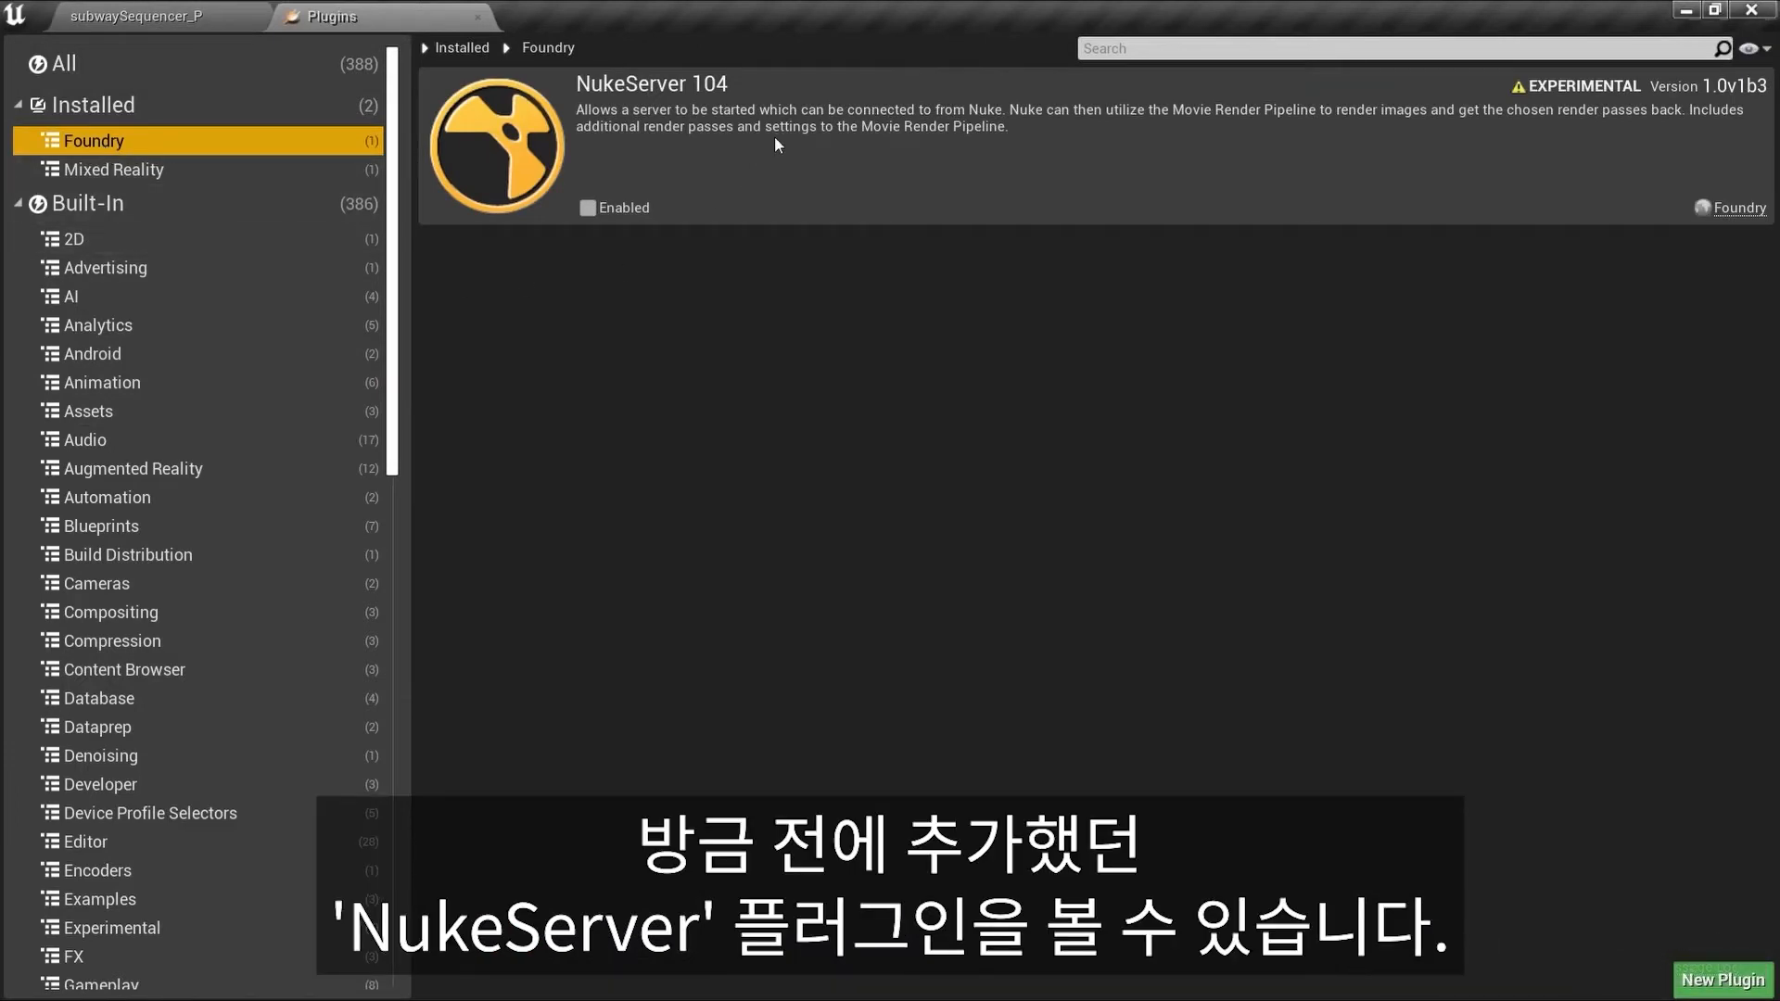
left_click(587, 207)
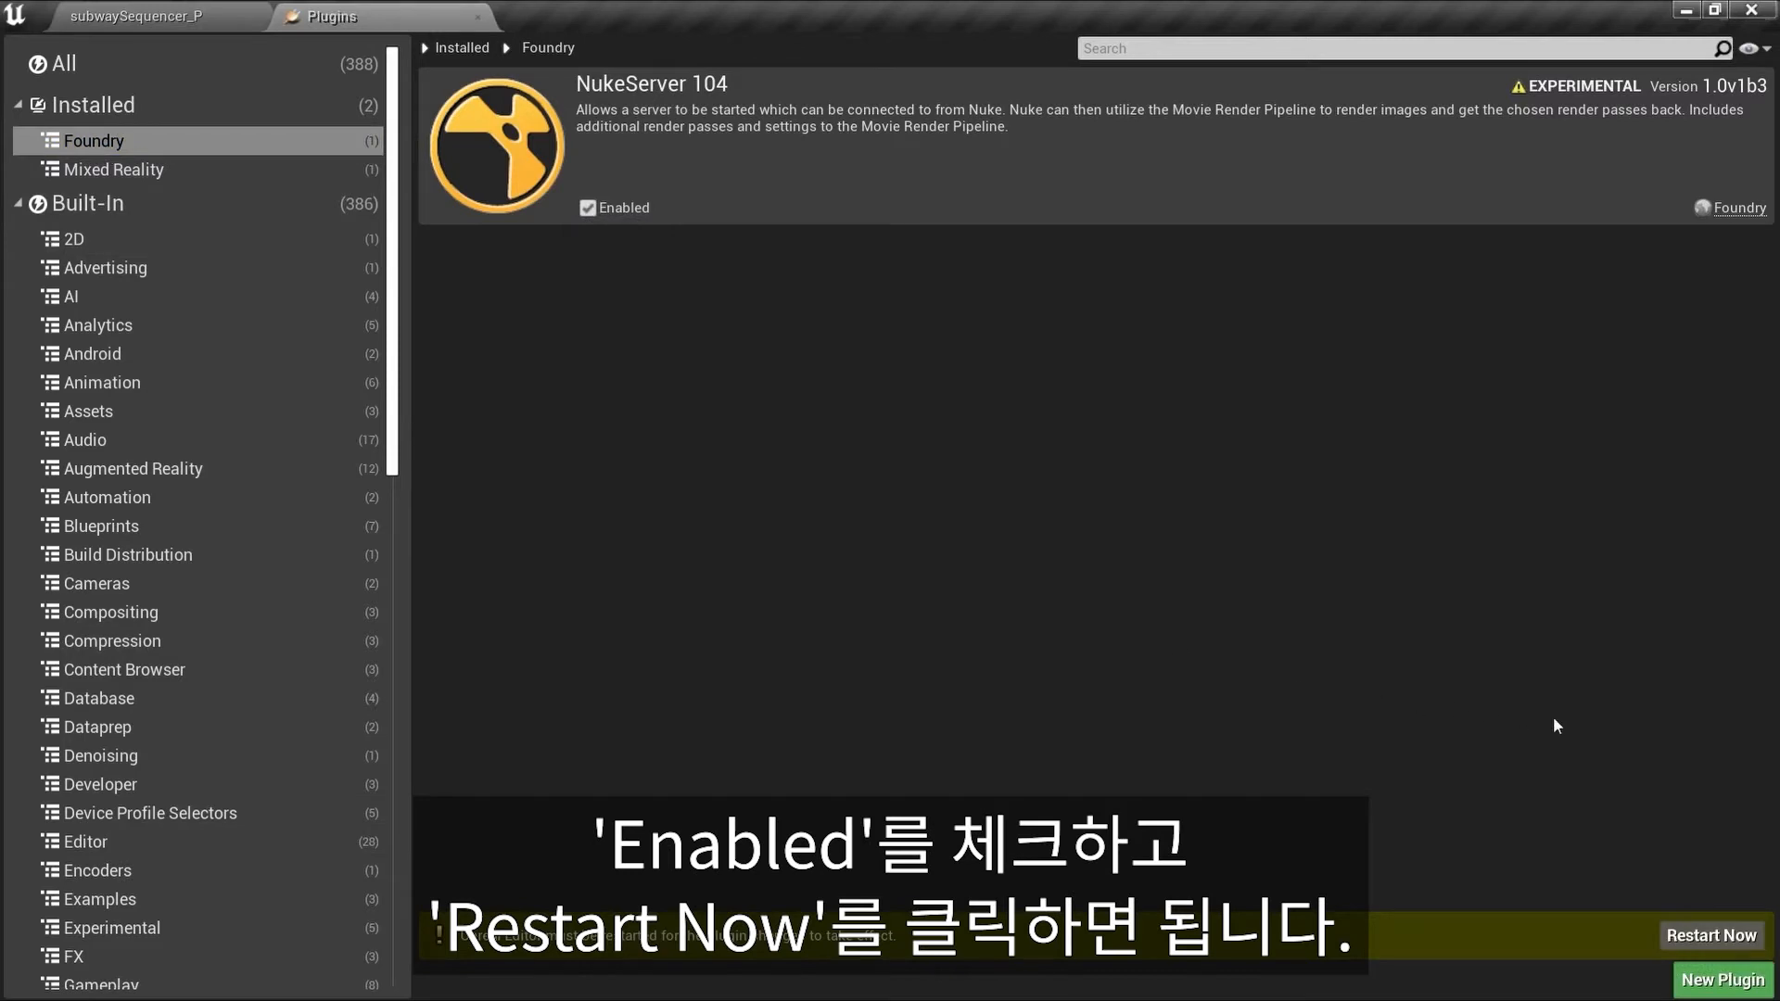
left_click(1691, 935)
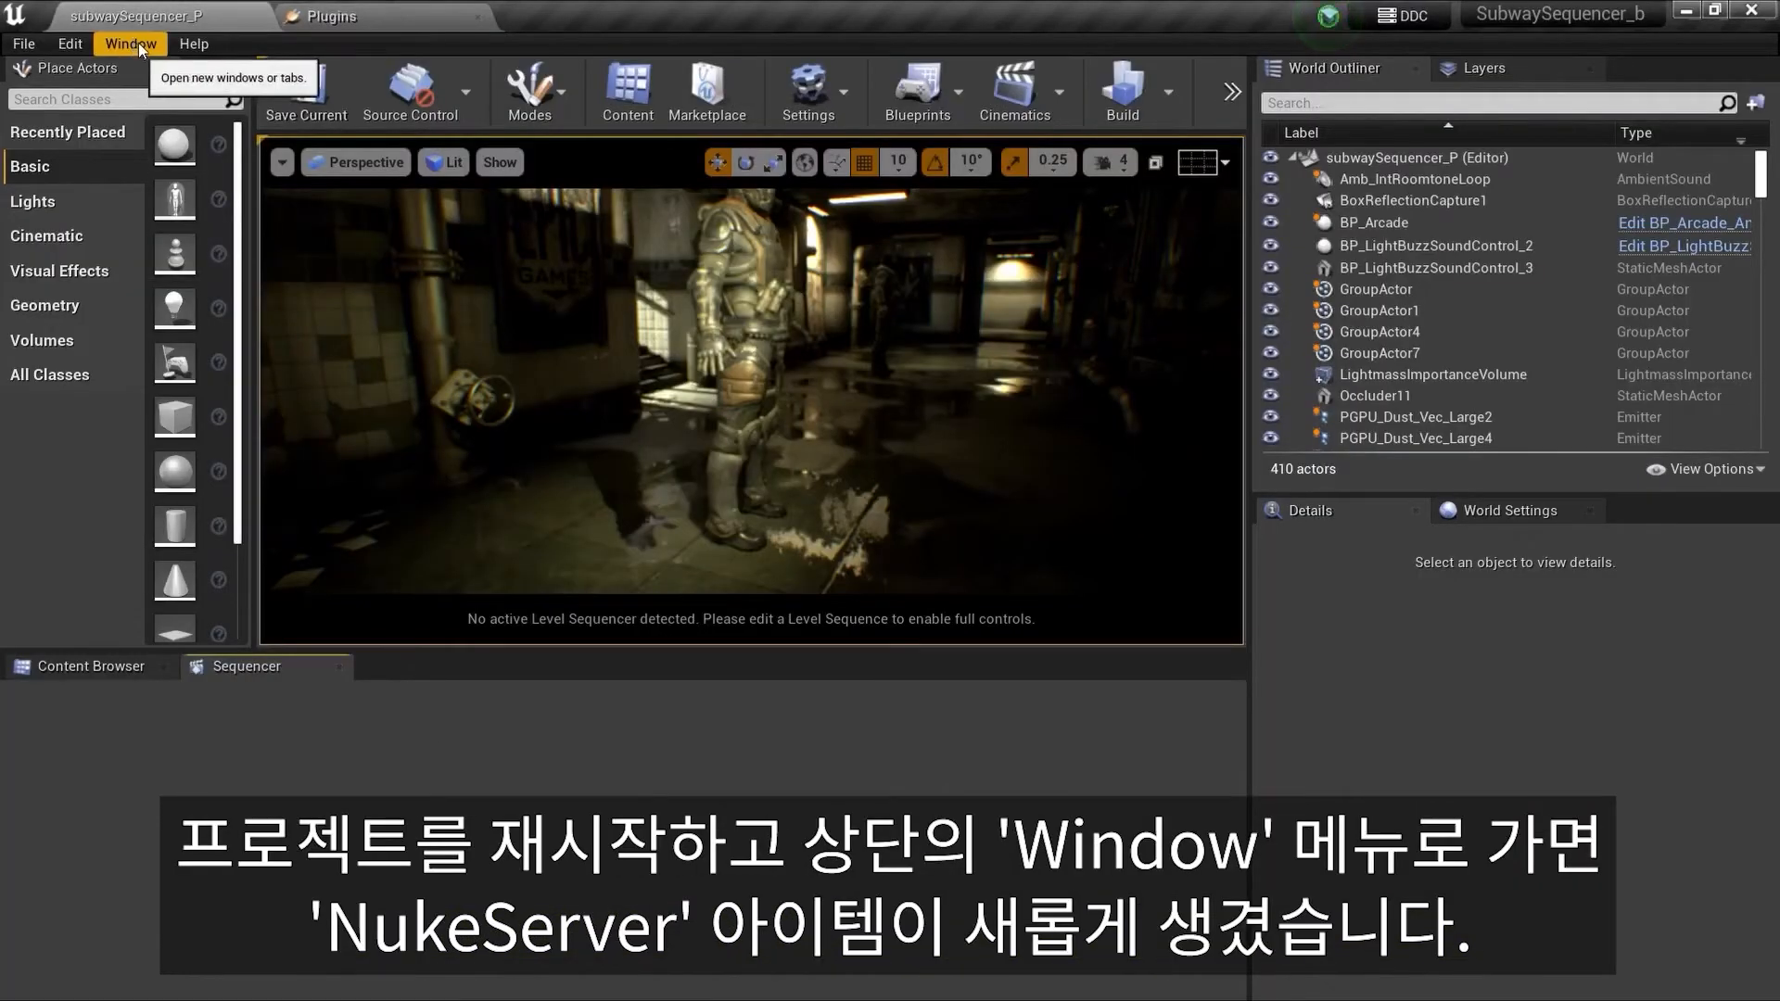
Step: Open the Nuke Server panel and expand its Server Options
left_click(136, 45)
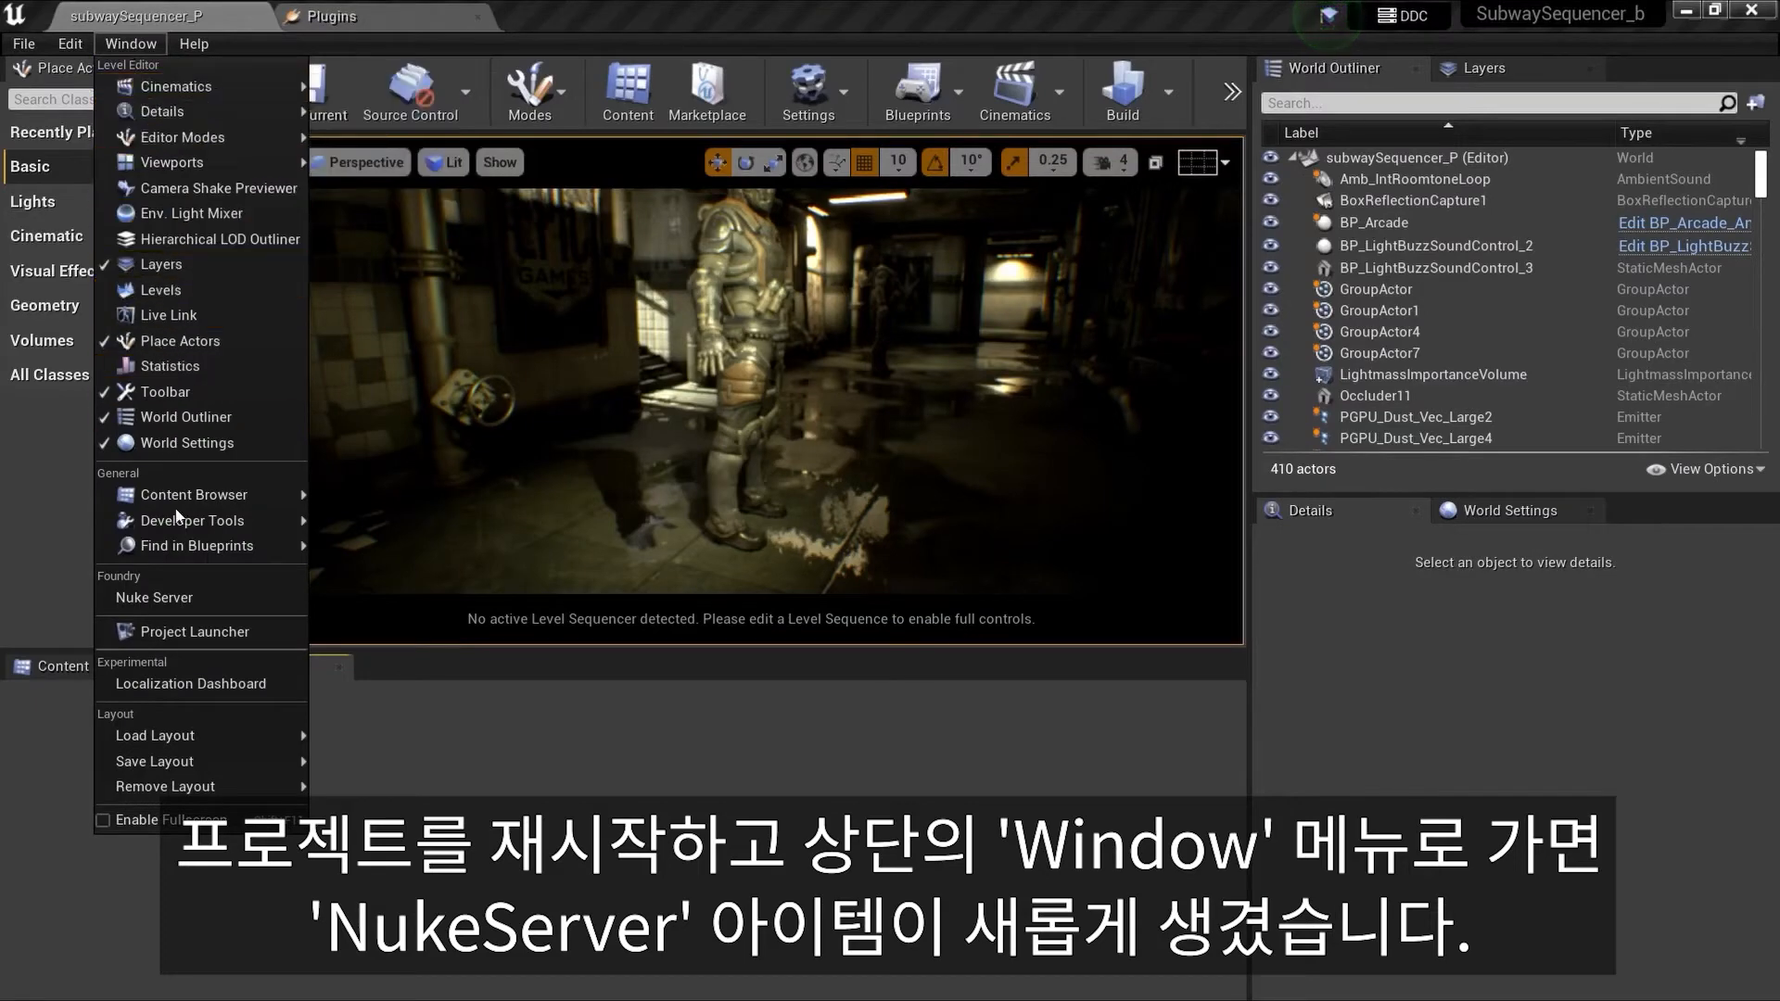
left_click(188, 597)
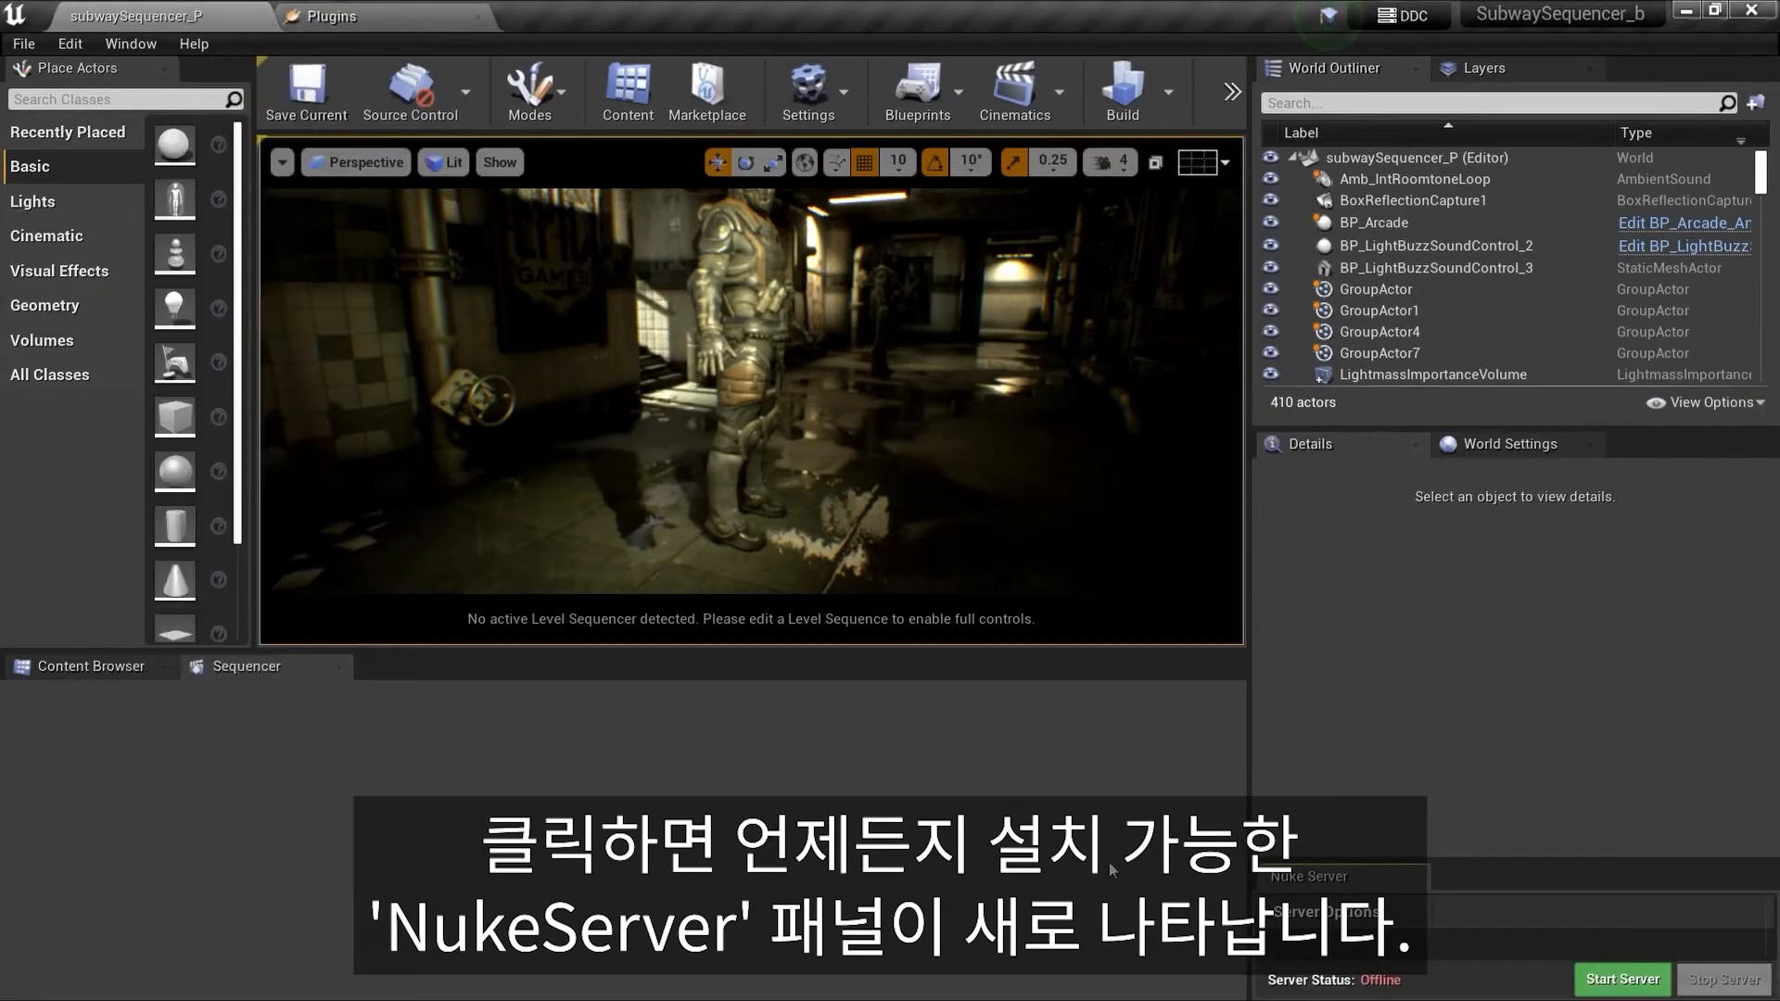
left_click(1268, 914)
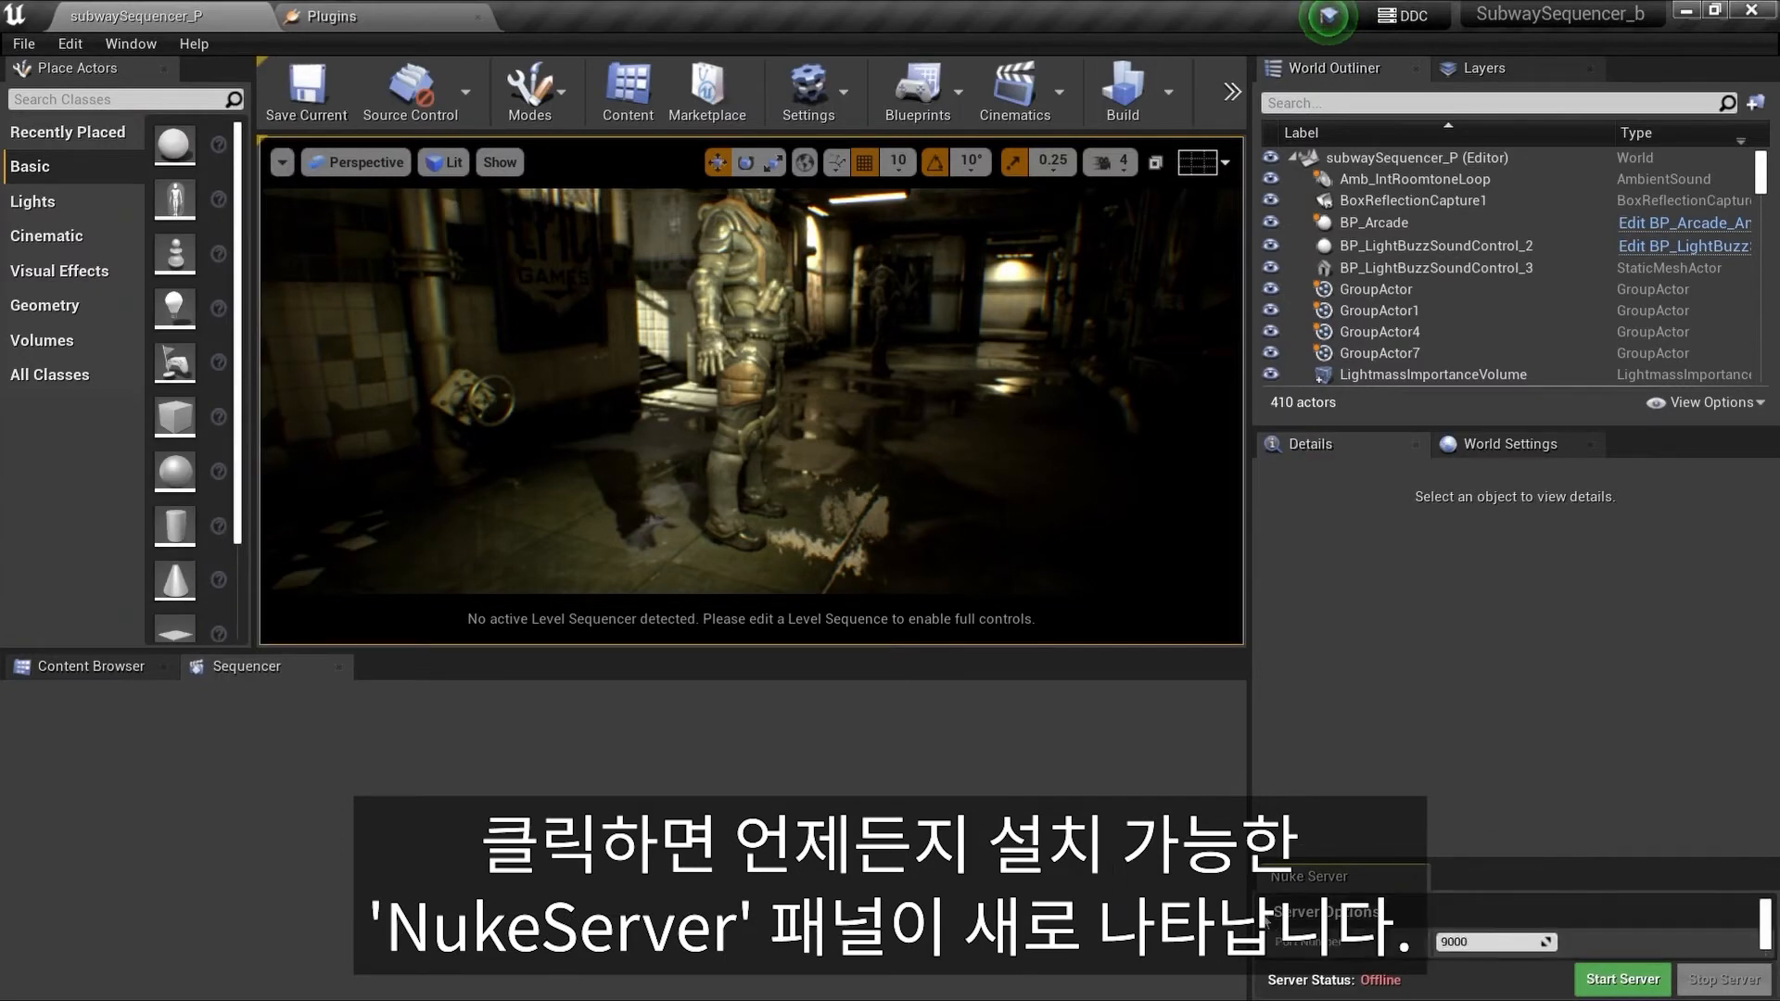
Step: Start the Nuke server
left_click(1495, 942)
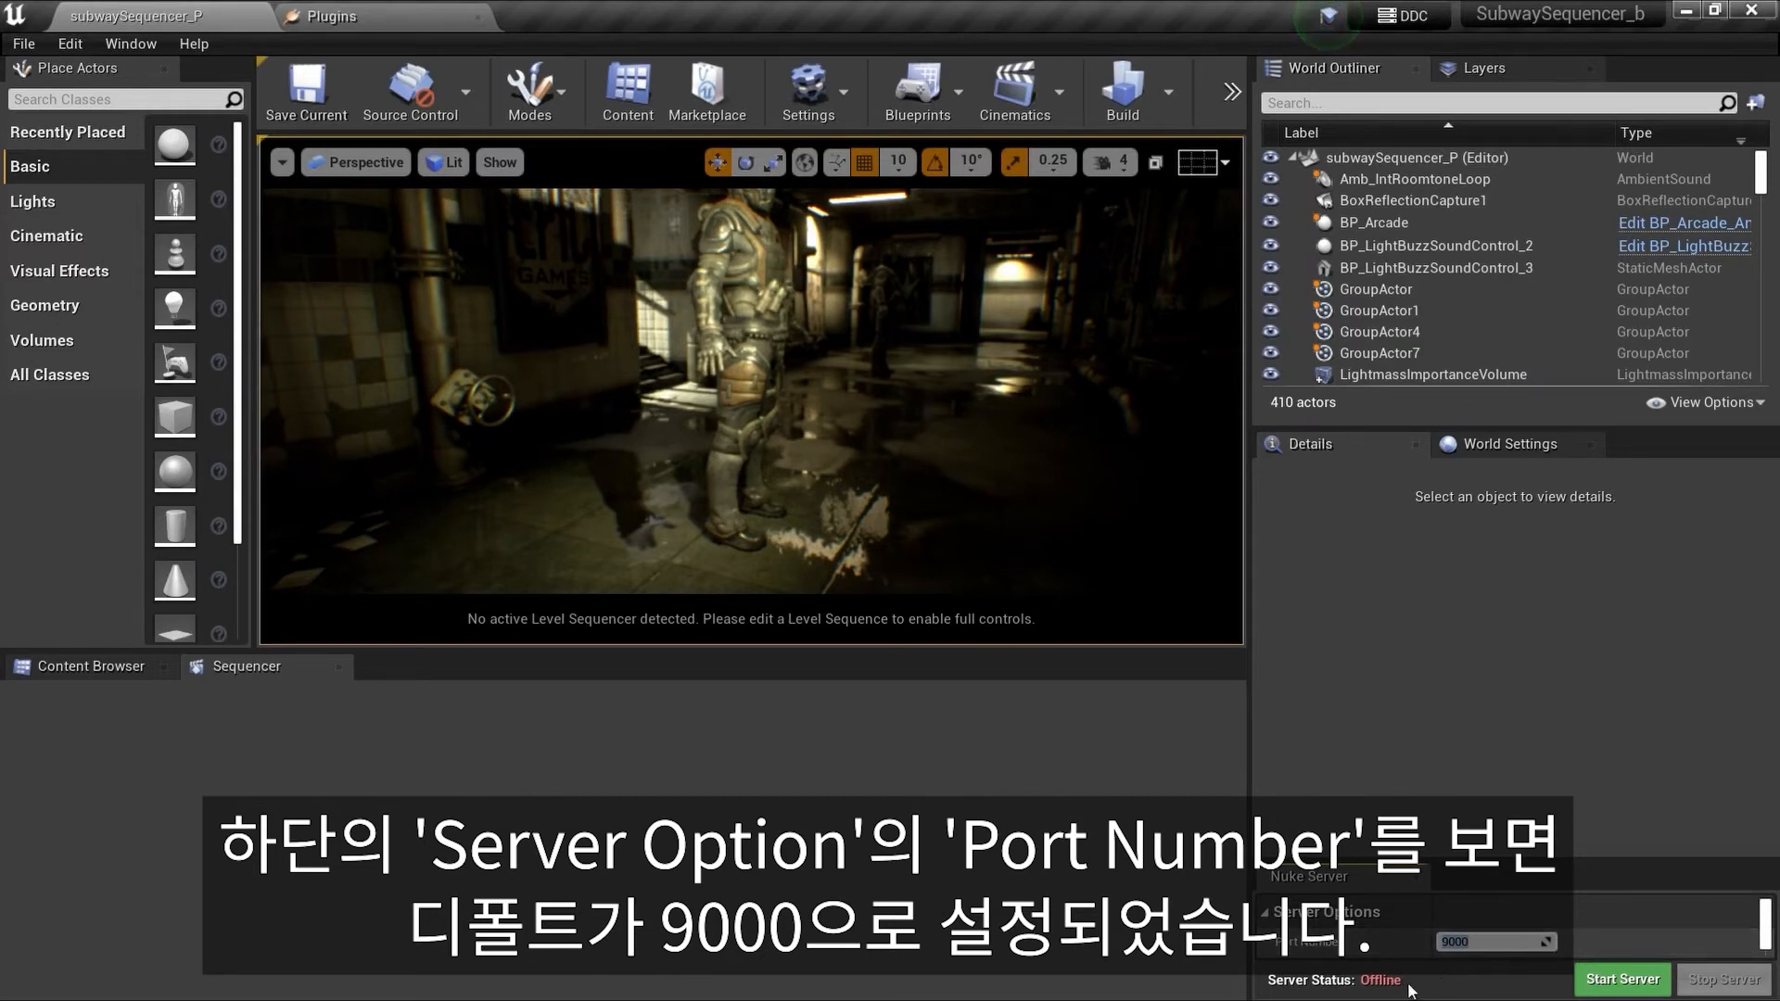
left_click(1588, 988)
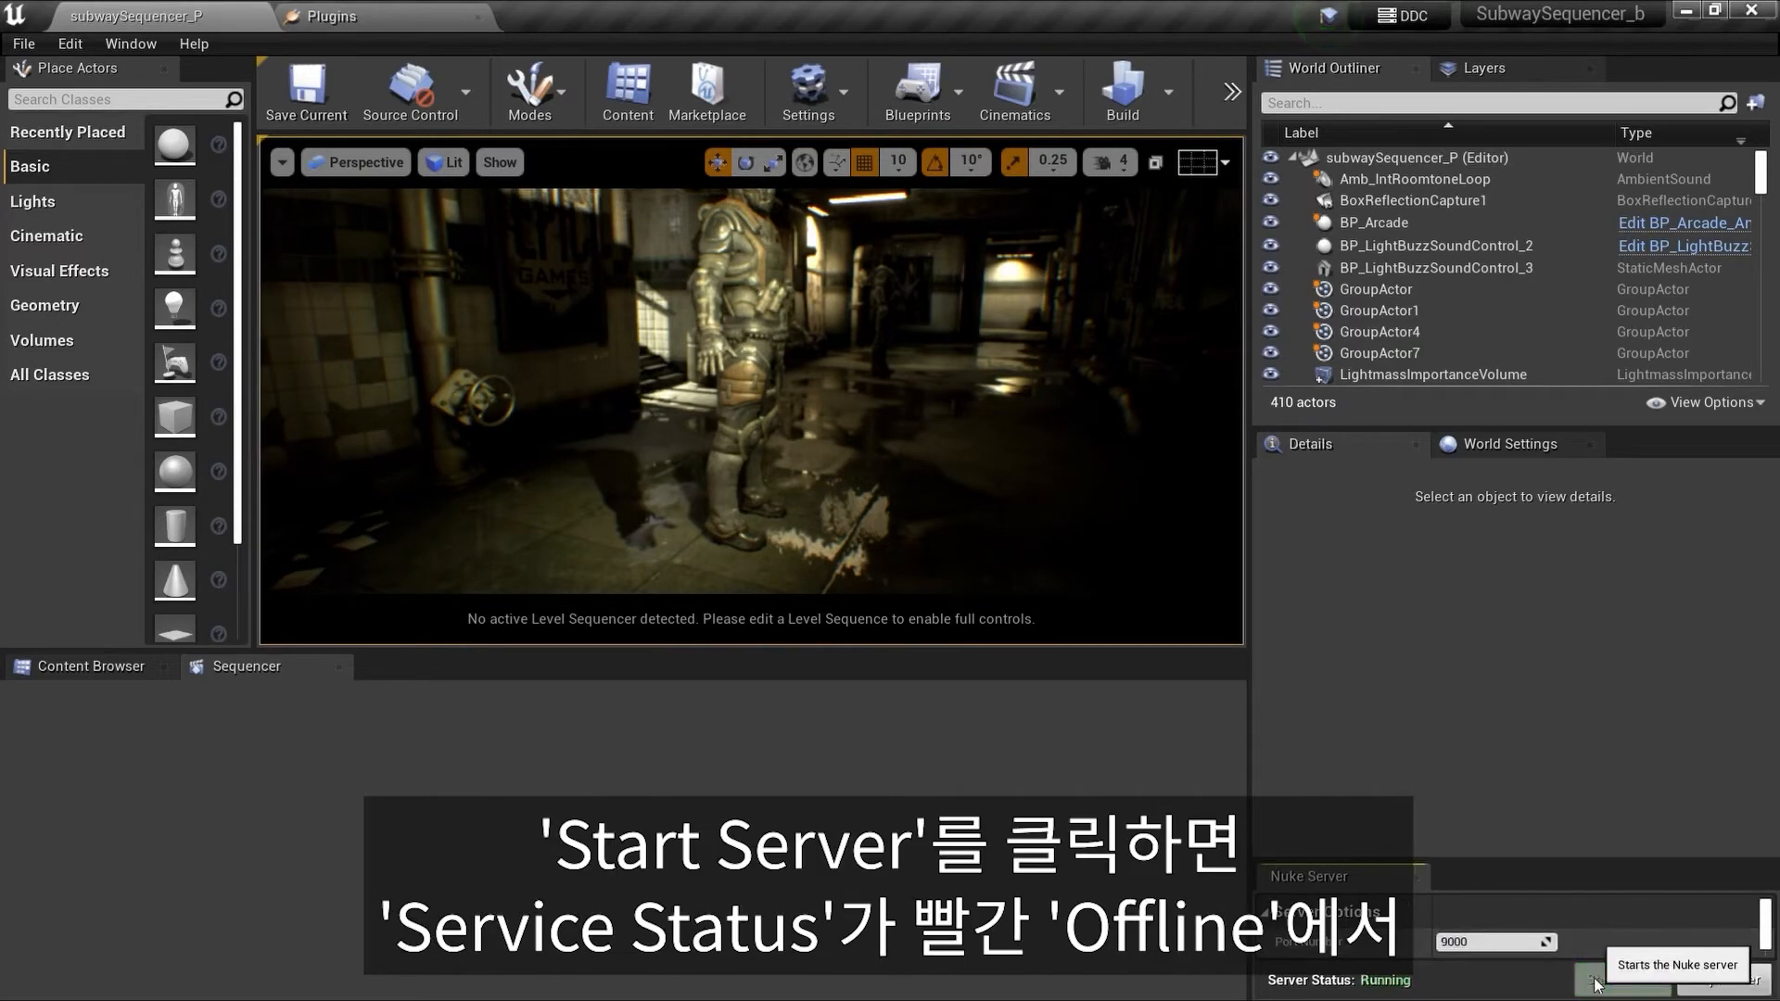
Step: Set the Nuke server's port number to 9005 and restart the server
left_click(1510, 942)
left_click(1510, 942)
type("5")
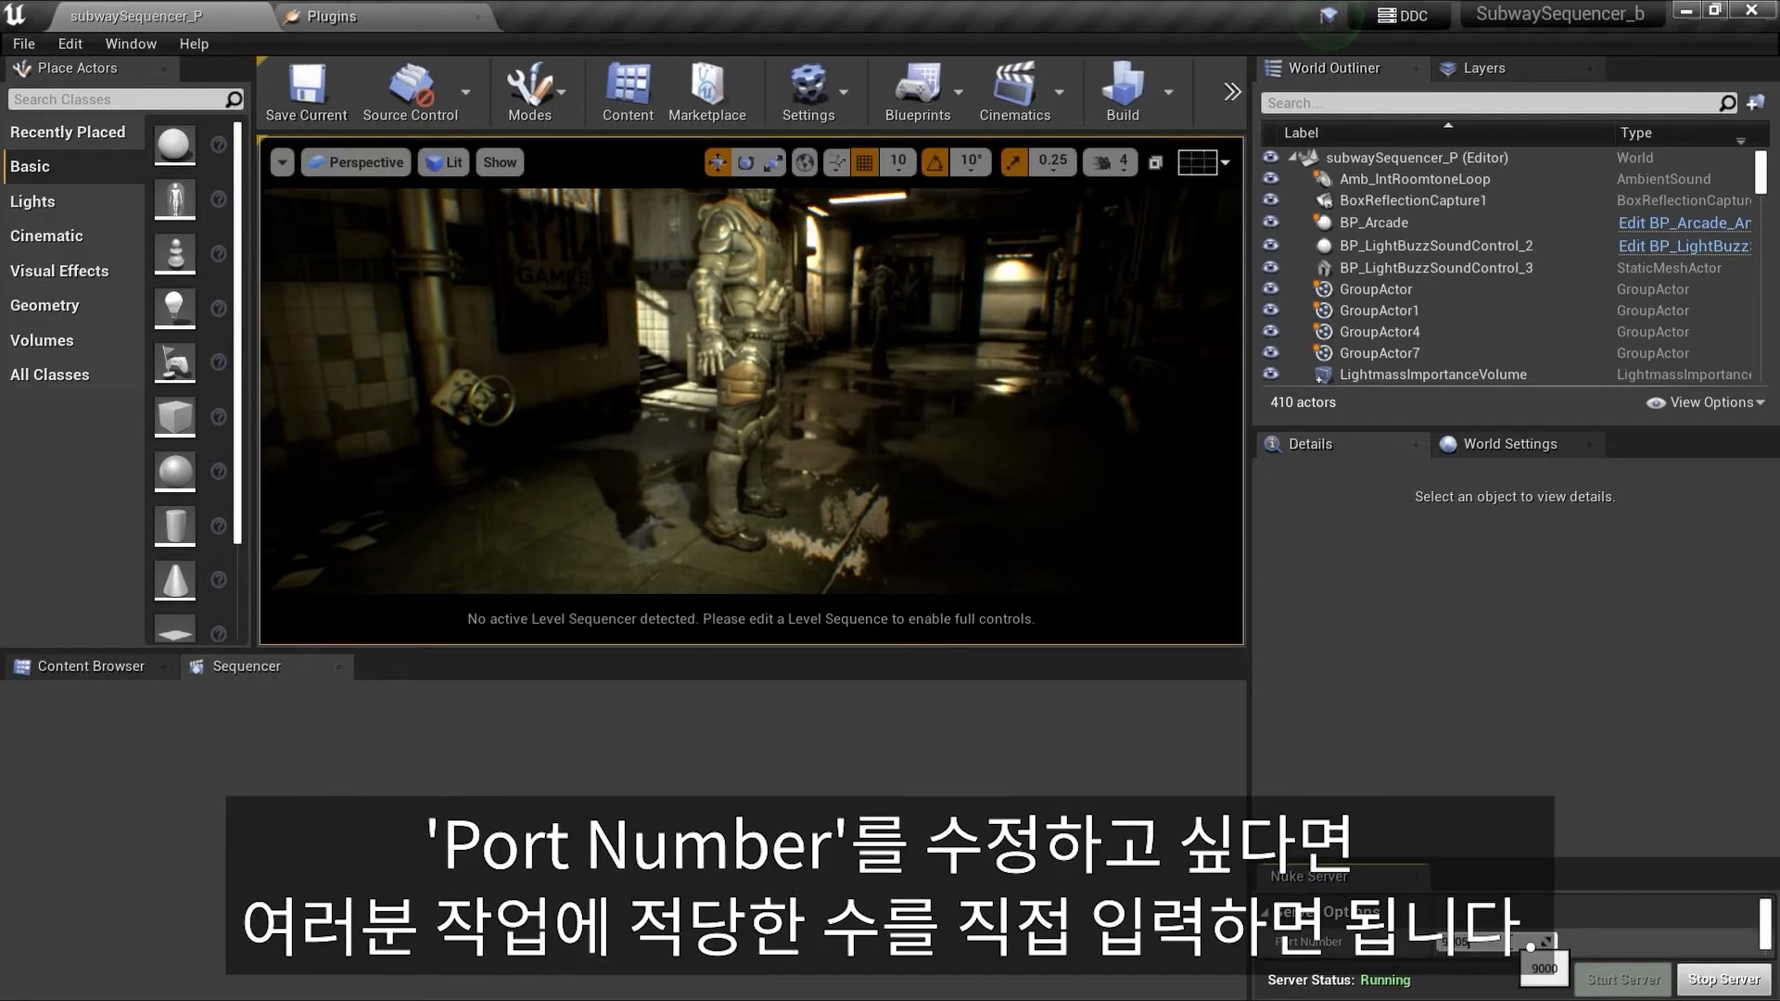
key("Return")
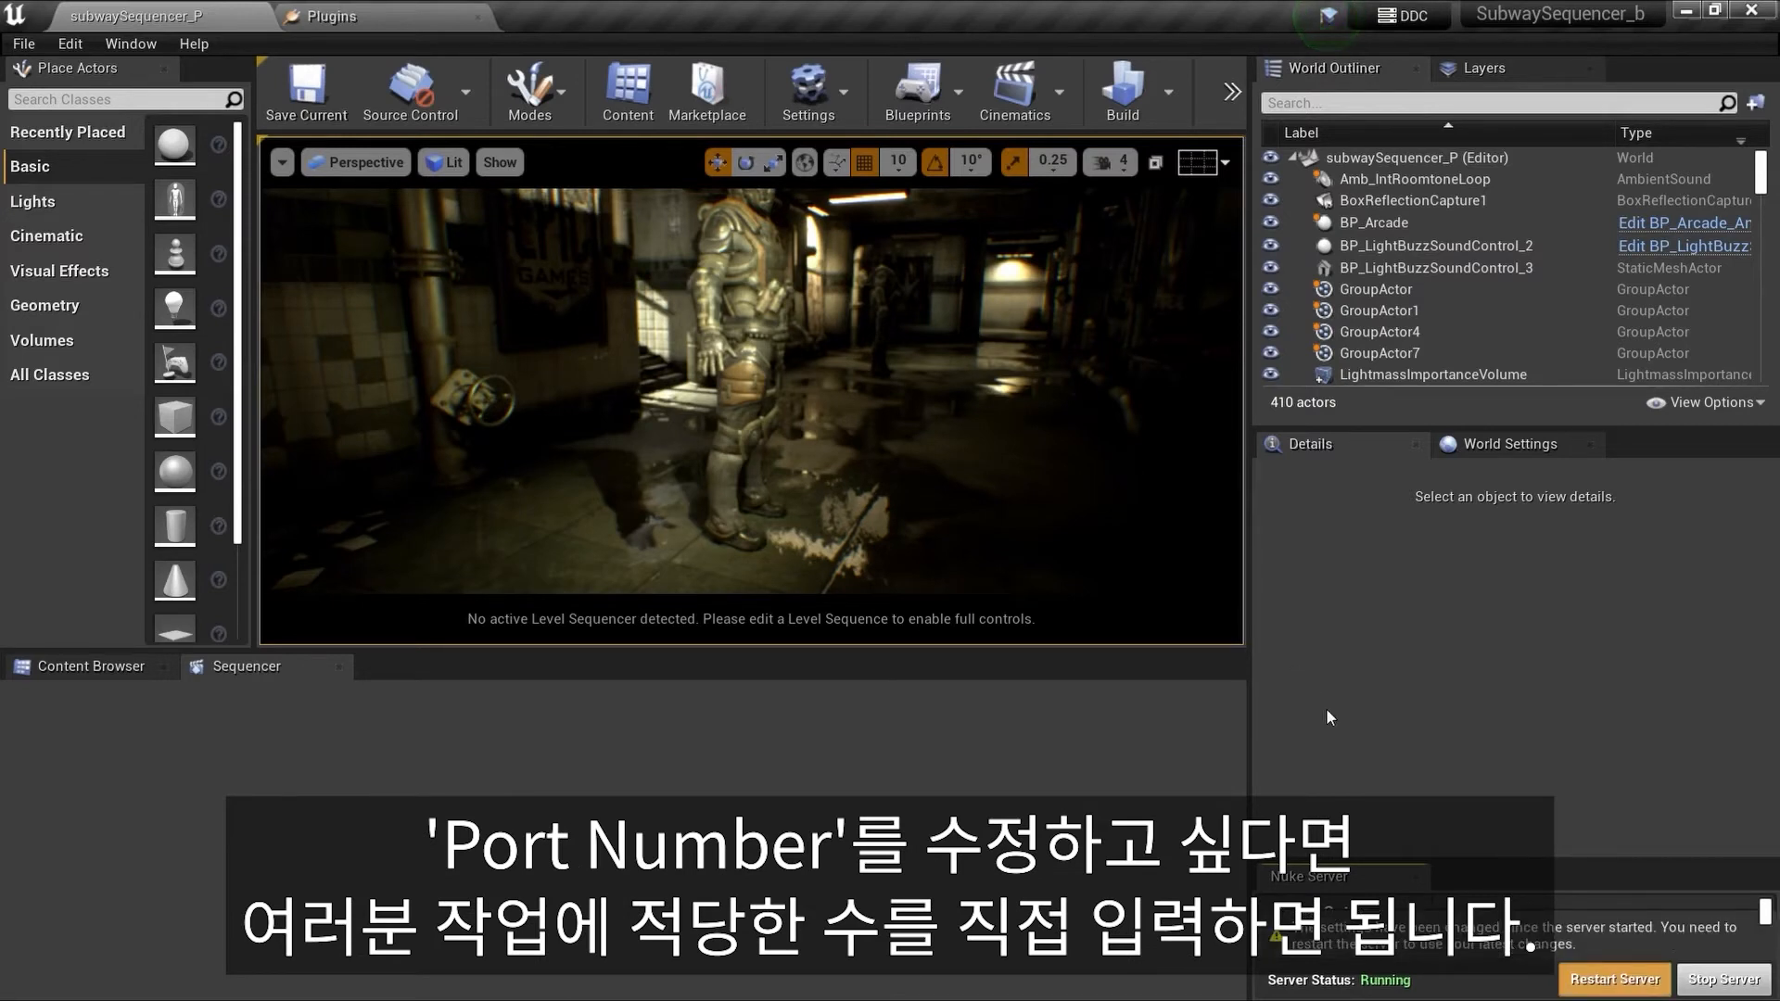
left_click(1573, 983)
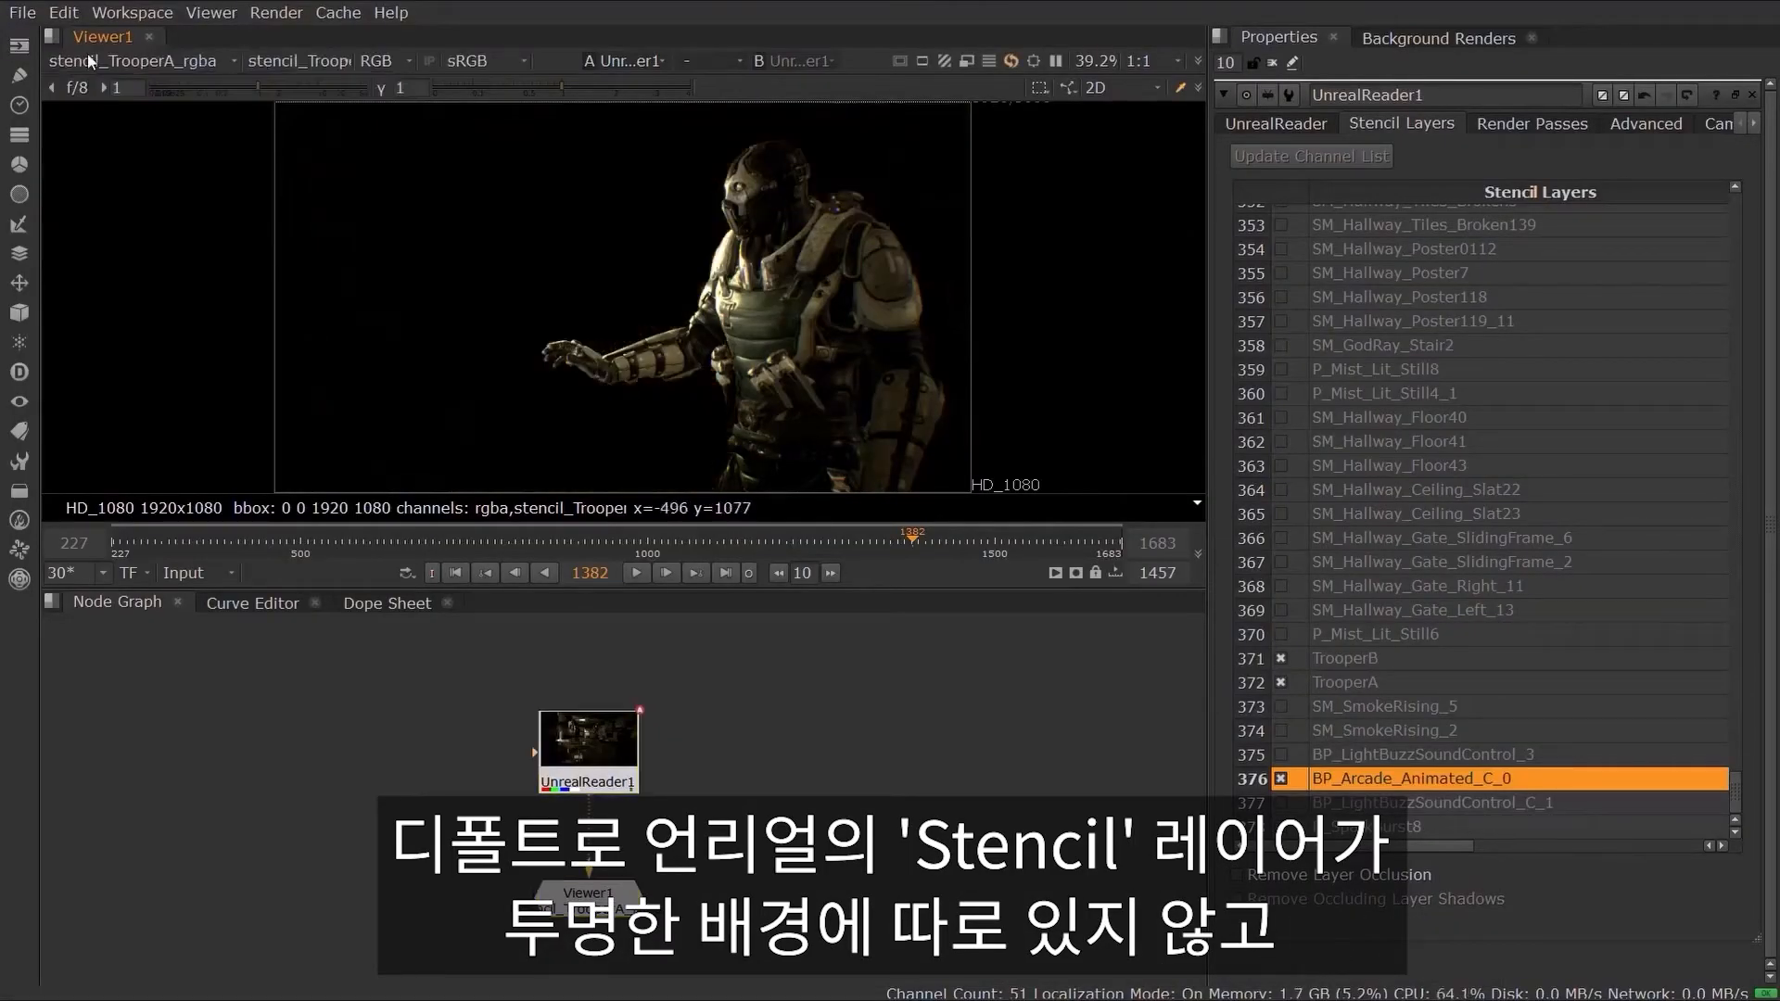
Step: Inspect the TrooperA, TrooperB and BP_Arcade_Animated_C_0 stencil layers and their alpha channels in the viewer
left_click(89, 62)
left_click(124, 226)
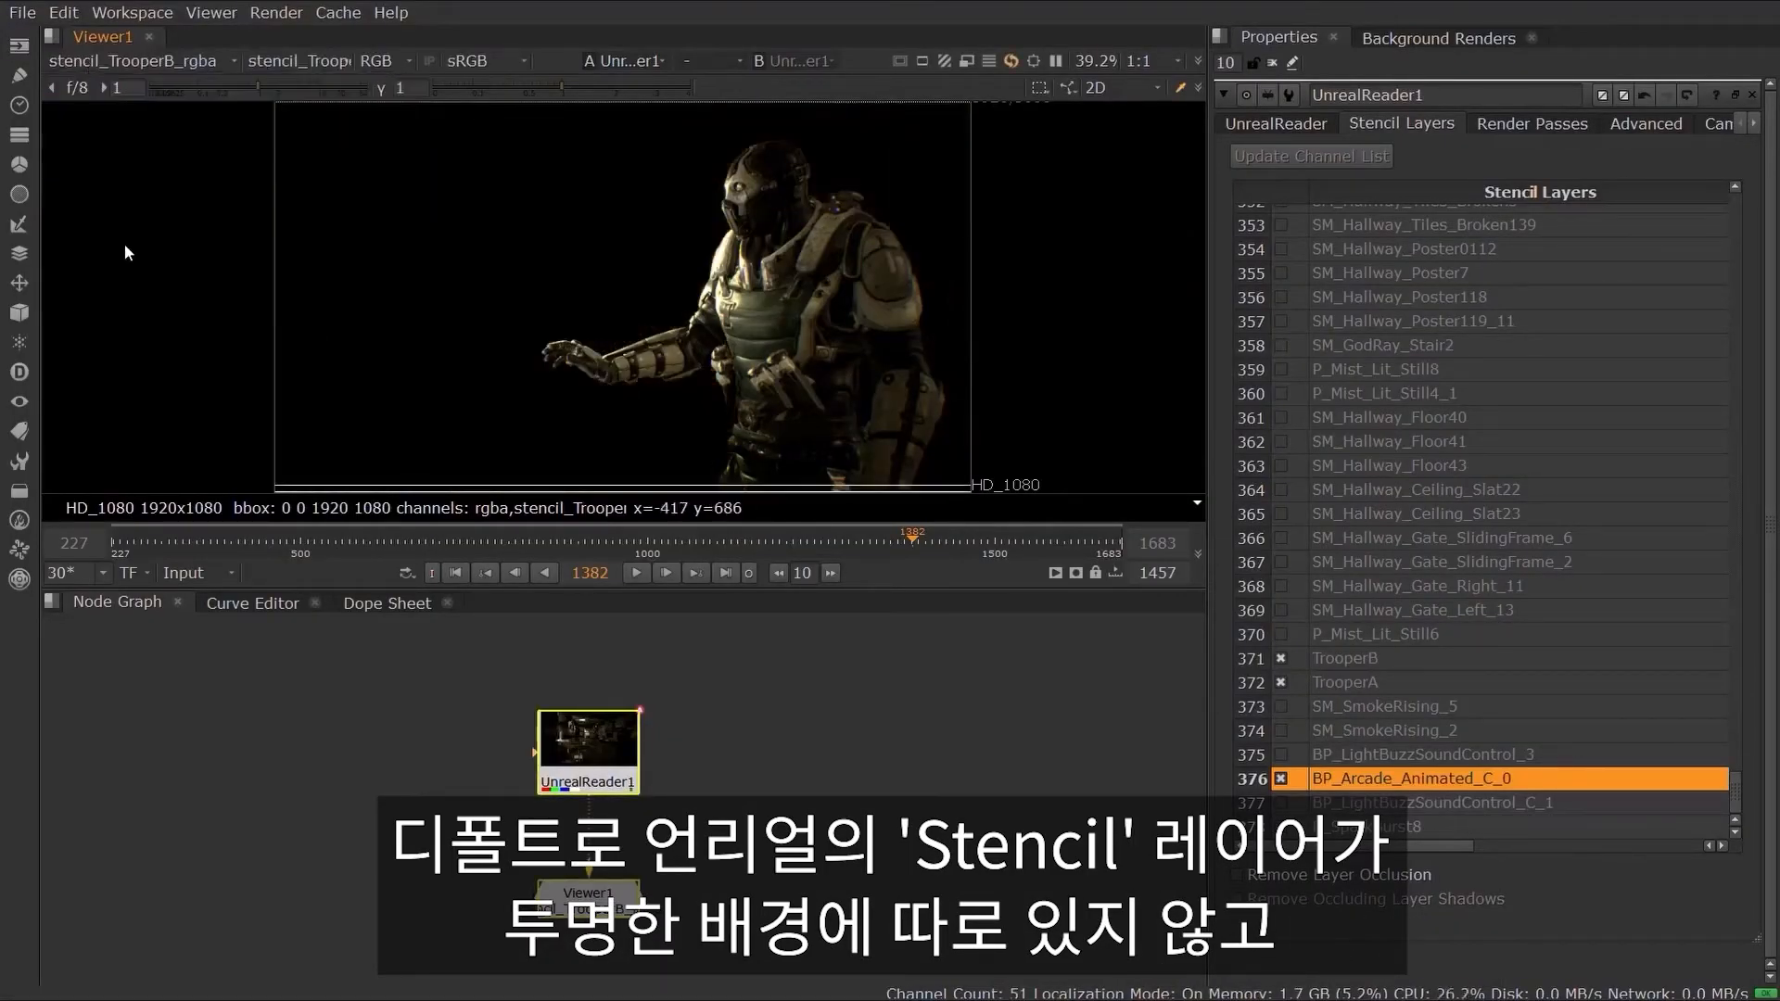
left_click(96, 59)
left_click(113, 180)
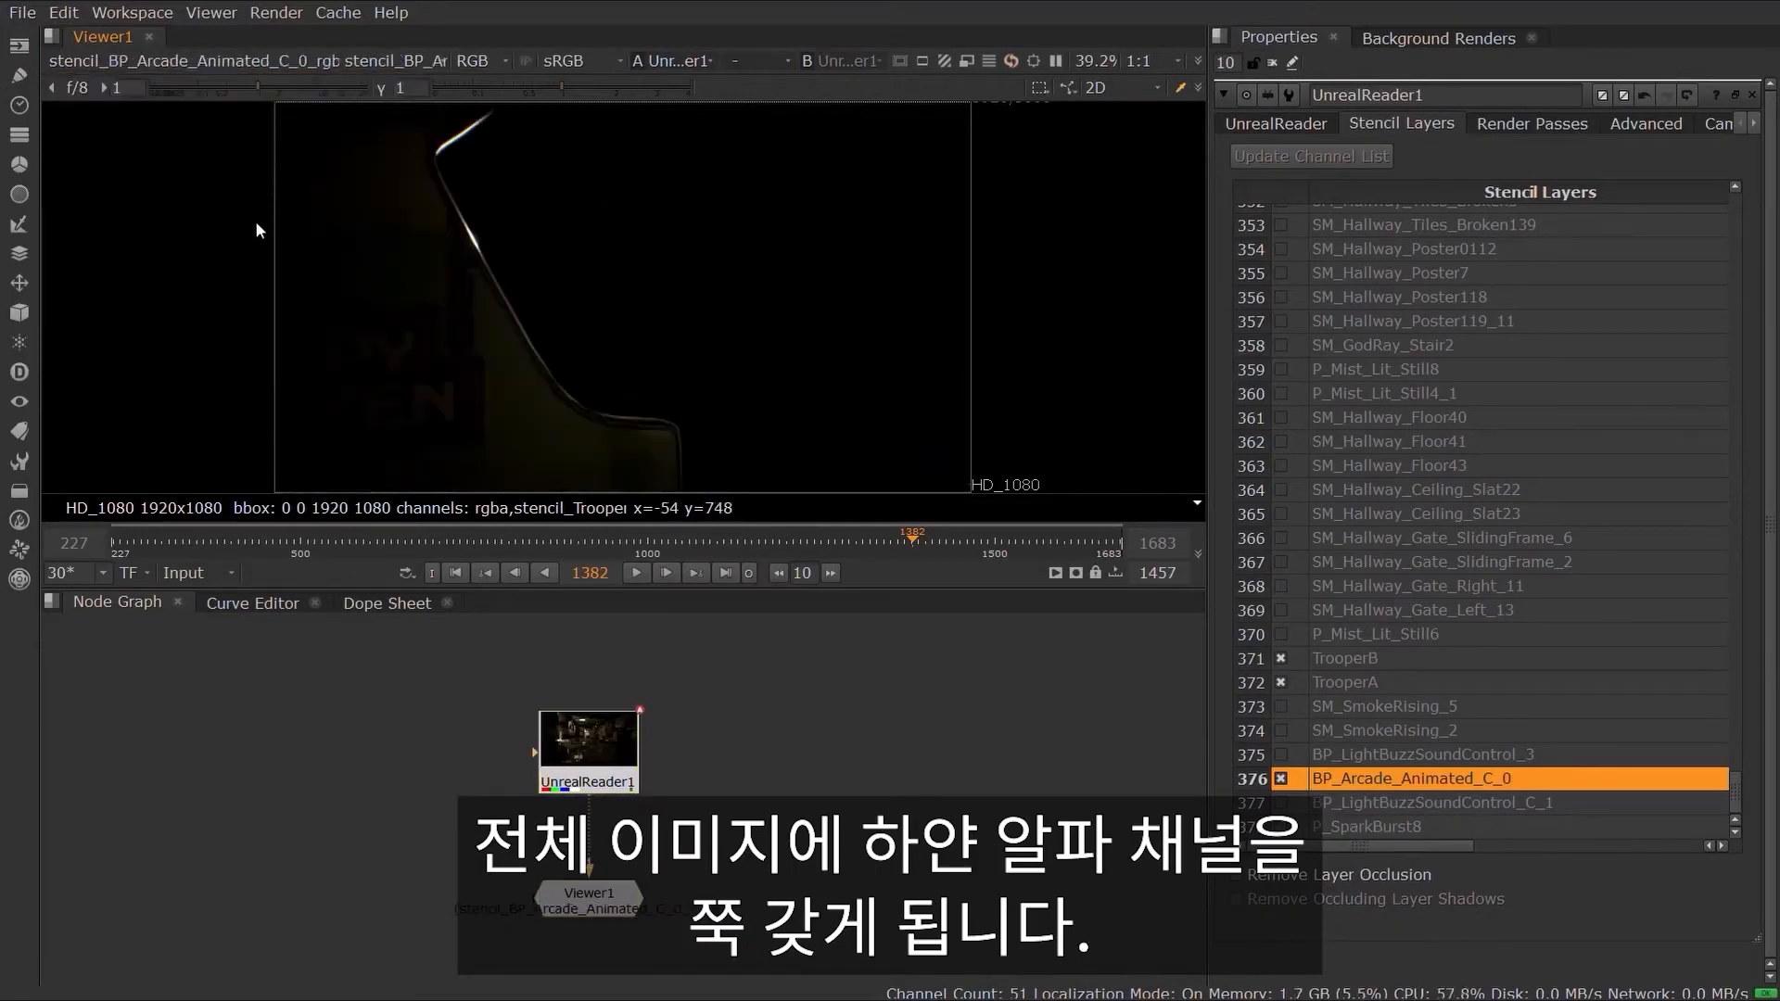
key("a")
left_click(113, 59)
left_click(134, 204)
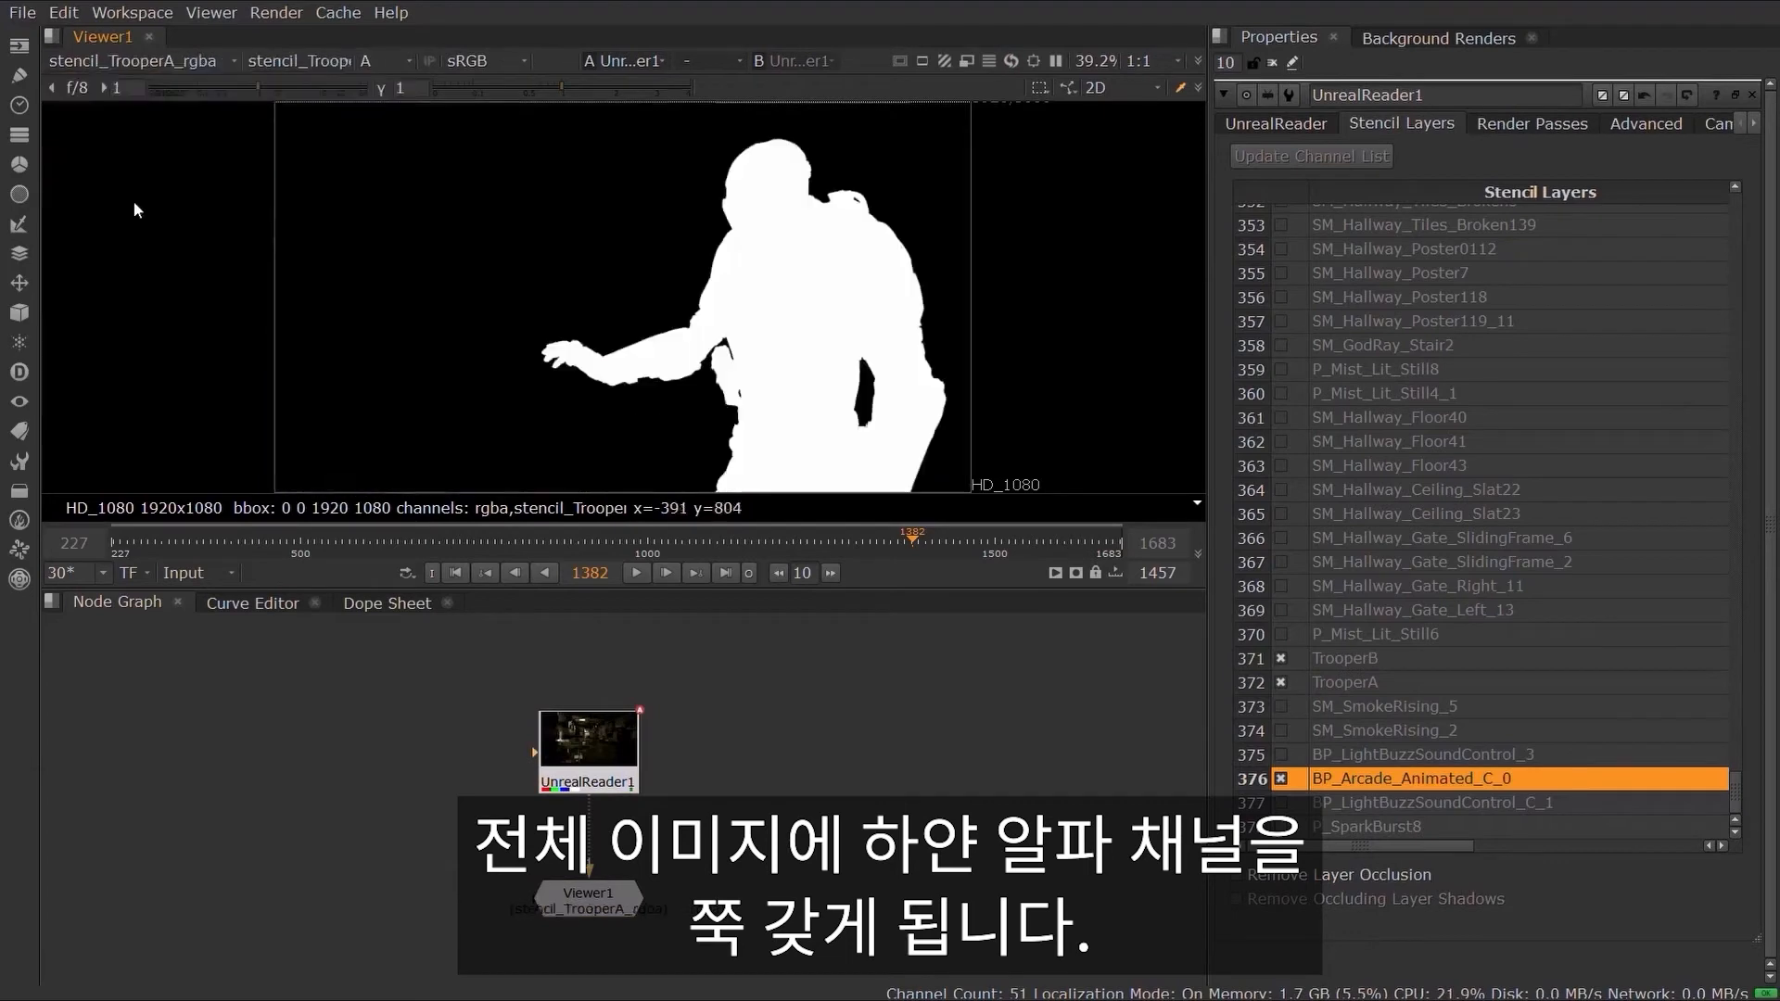
left_click(127, 61)
left_click(142, 228)
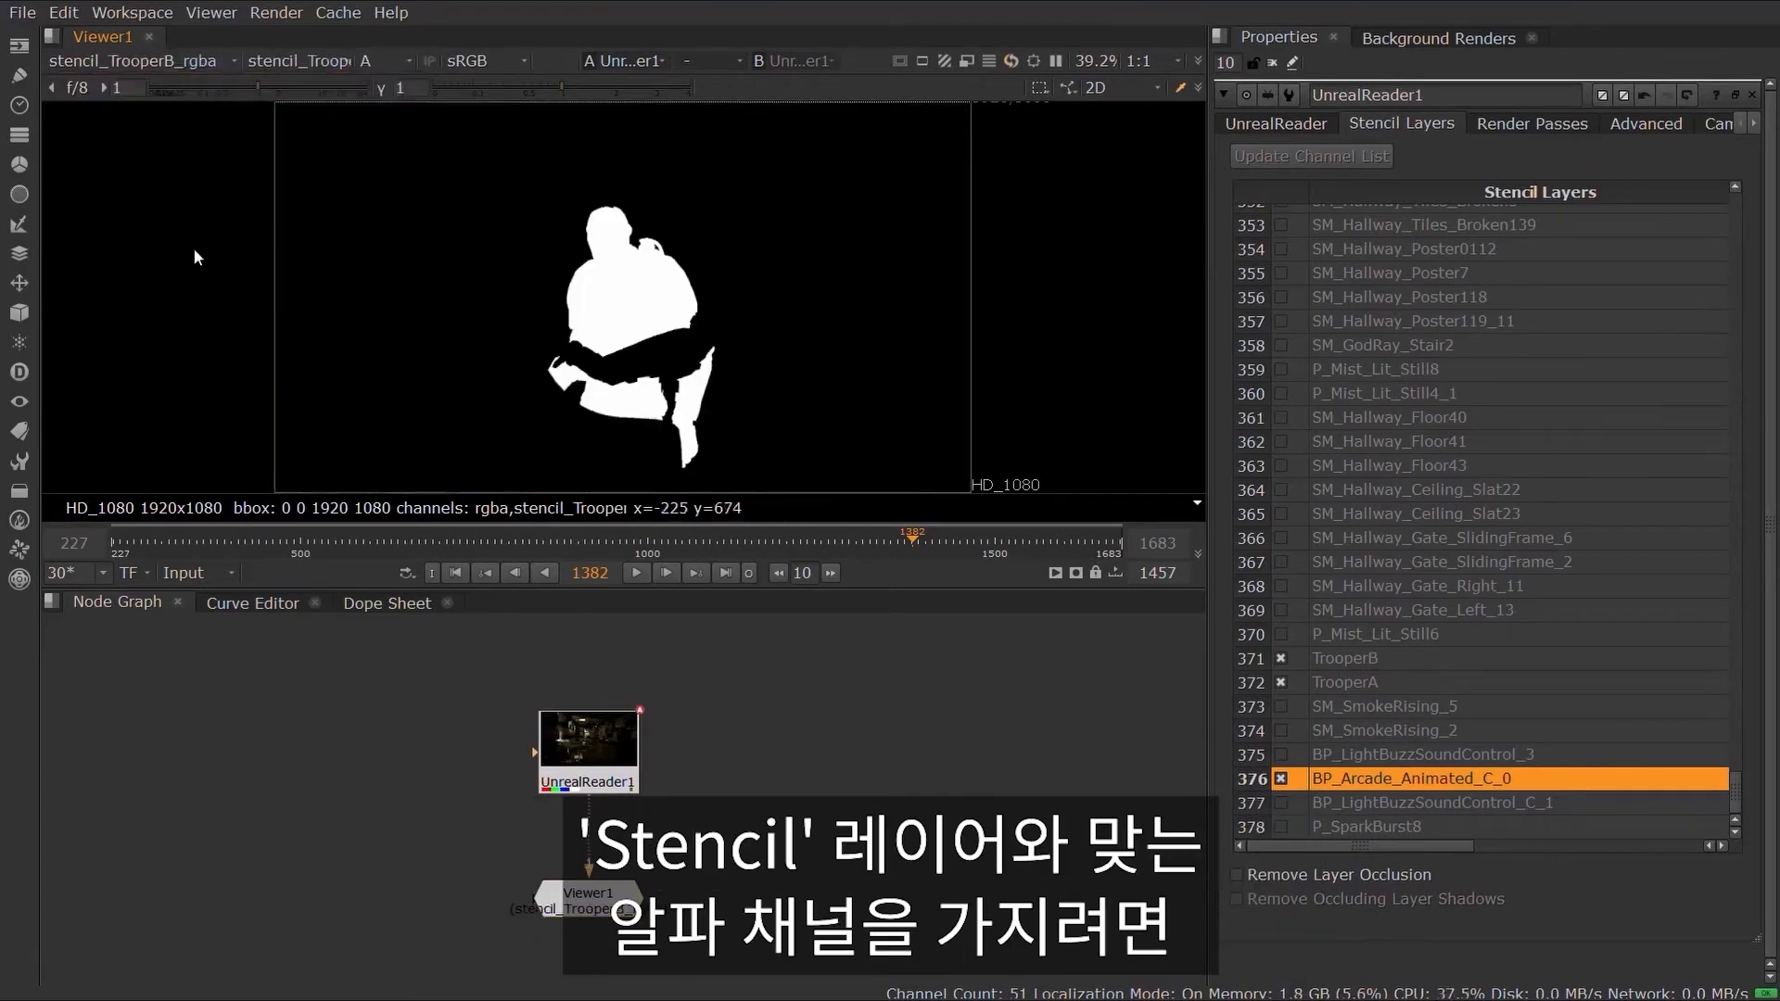
key("a")
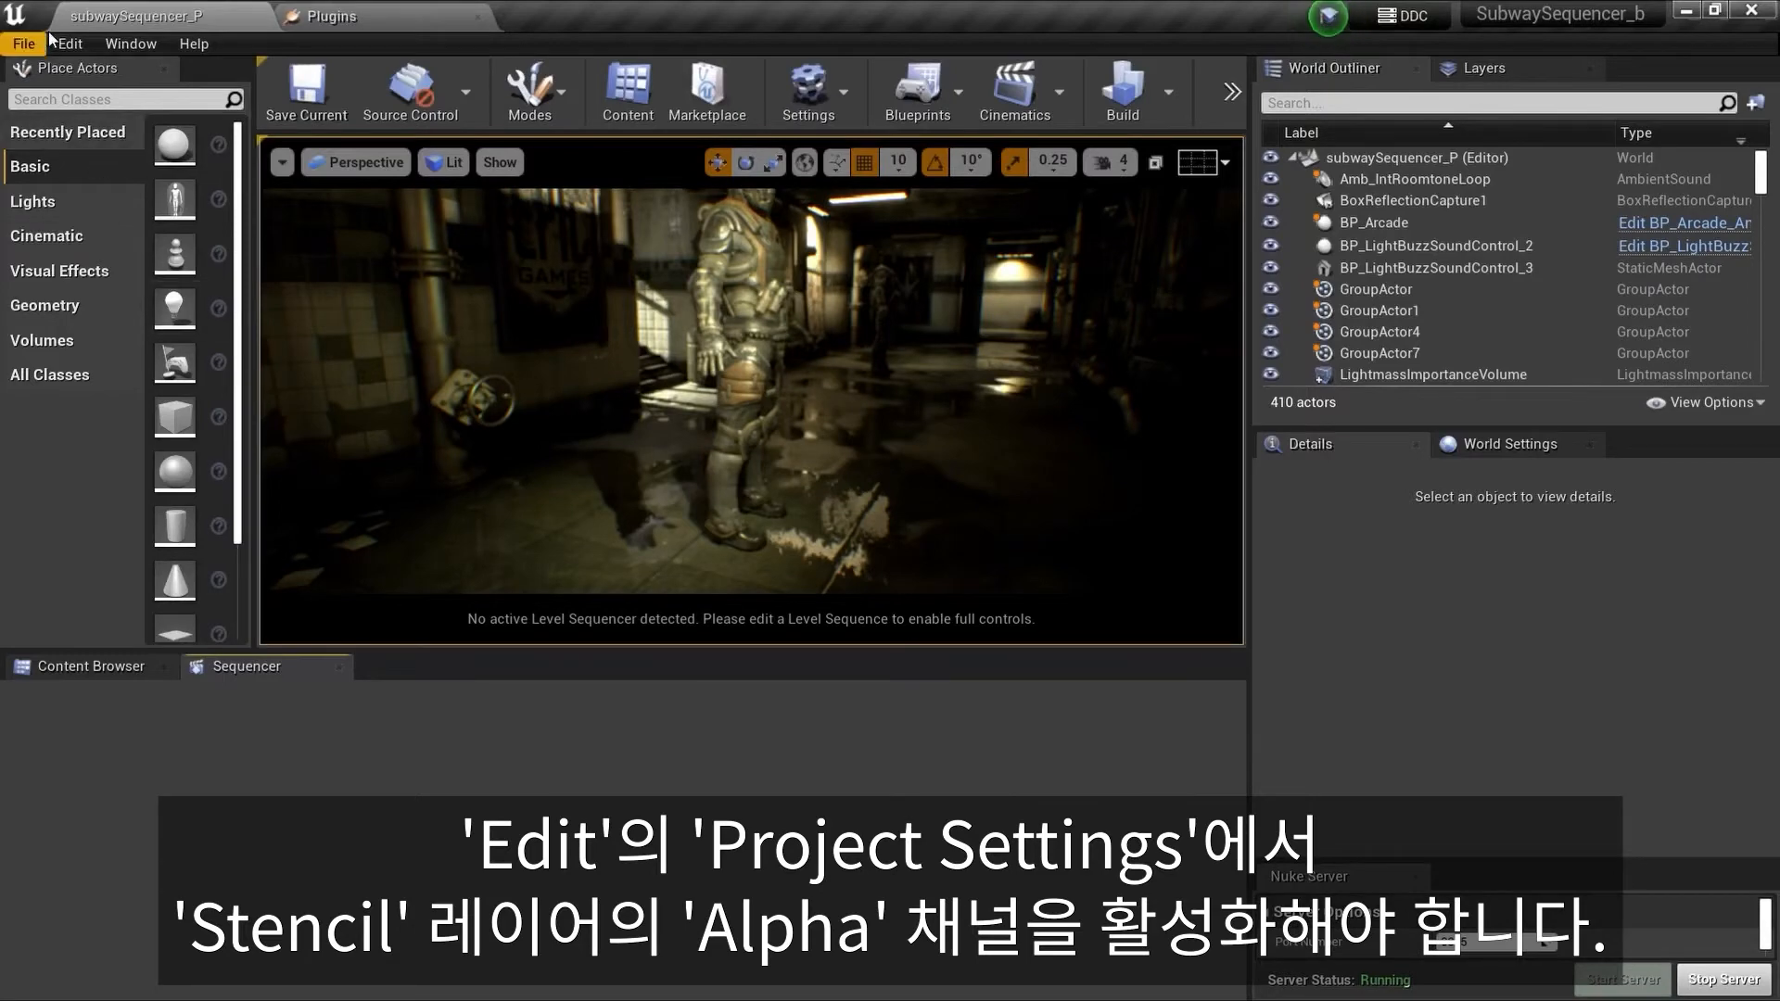
Step: In Project Settings, set alpha channel support in post processing to Linear color space only
left_click(57, 42)
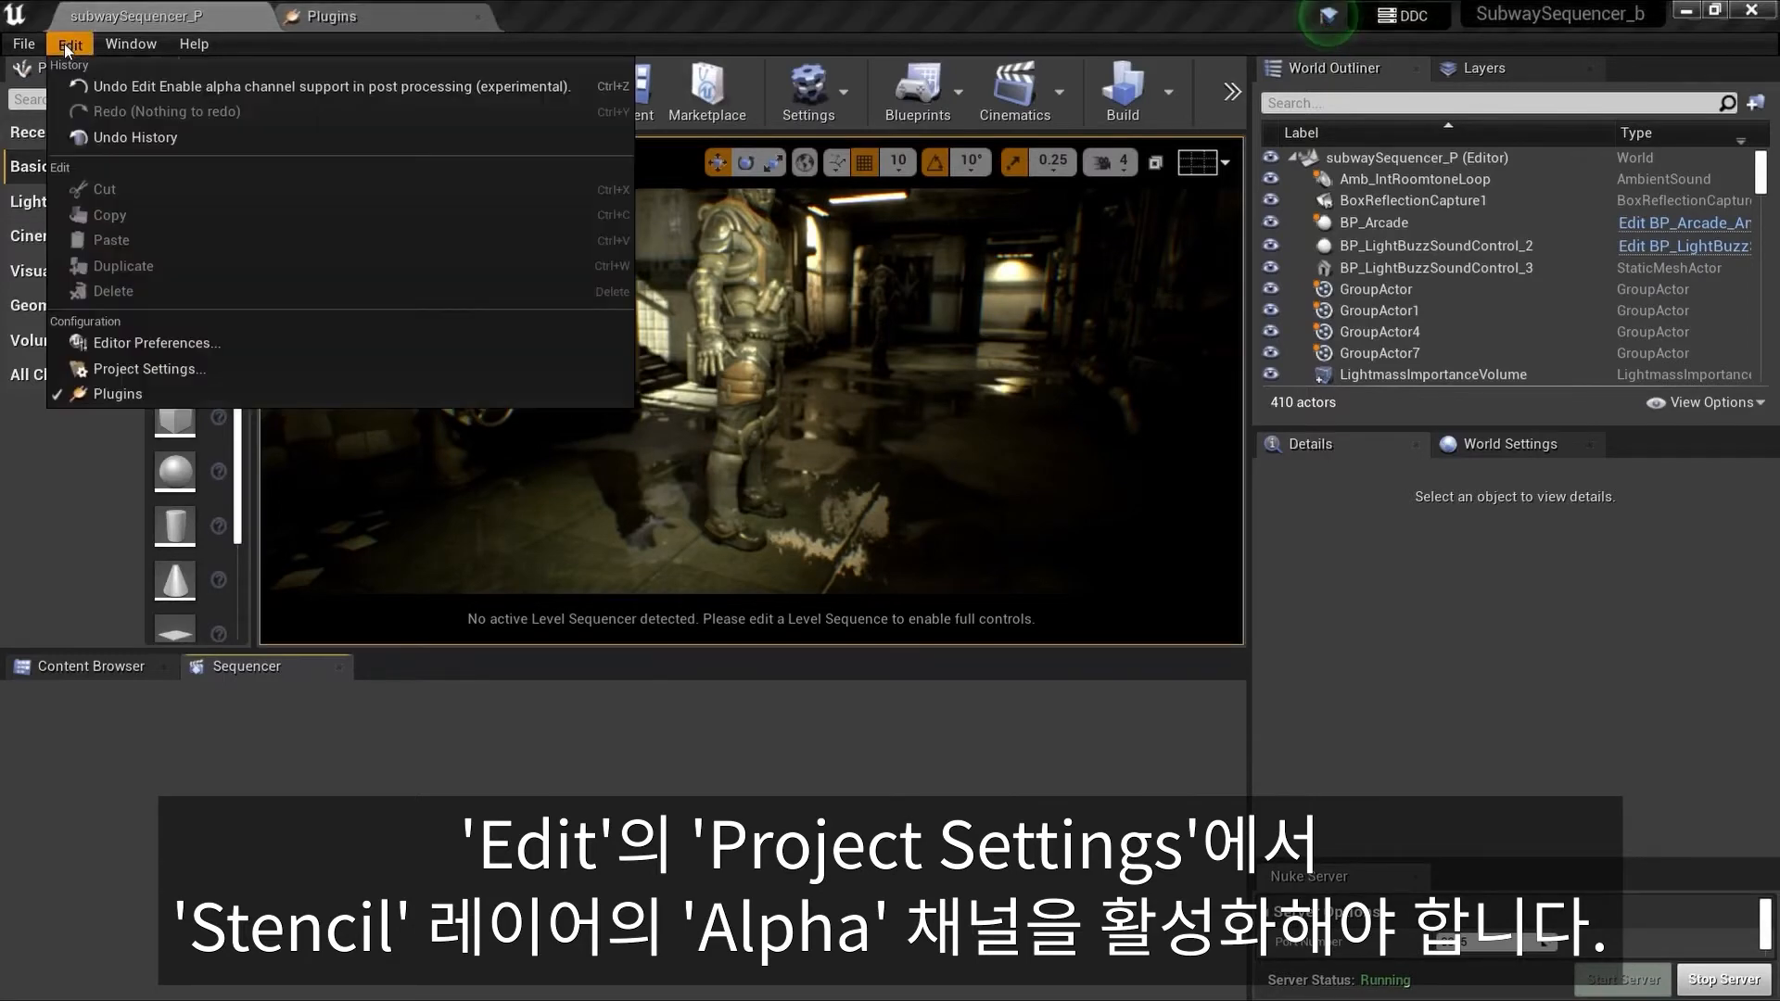
left_click(125, 369)
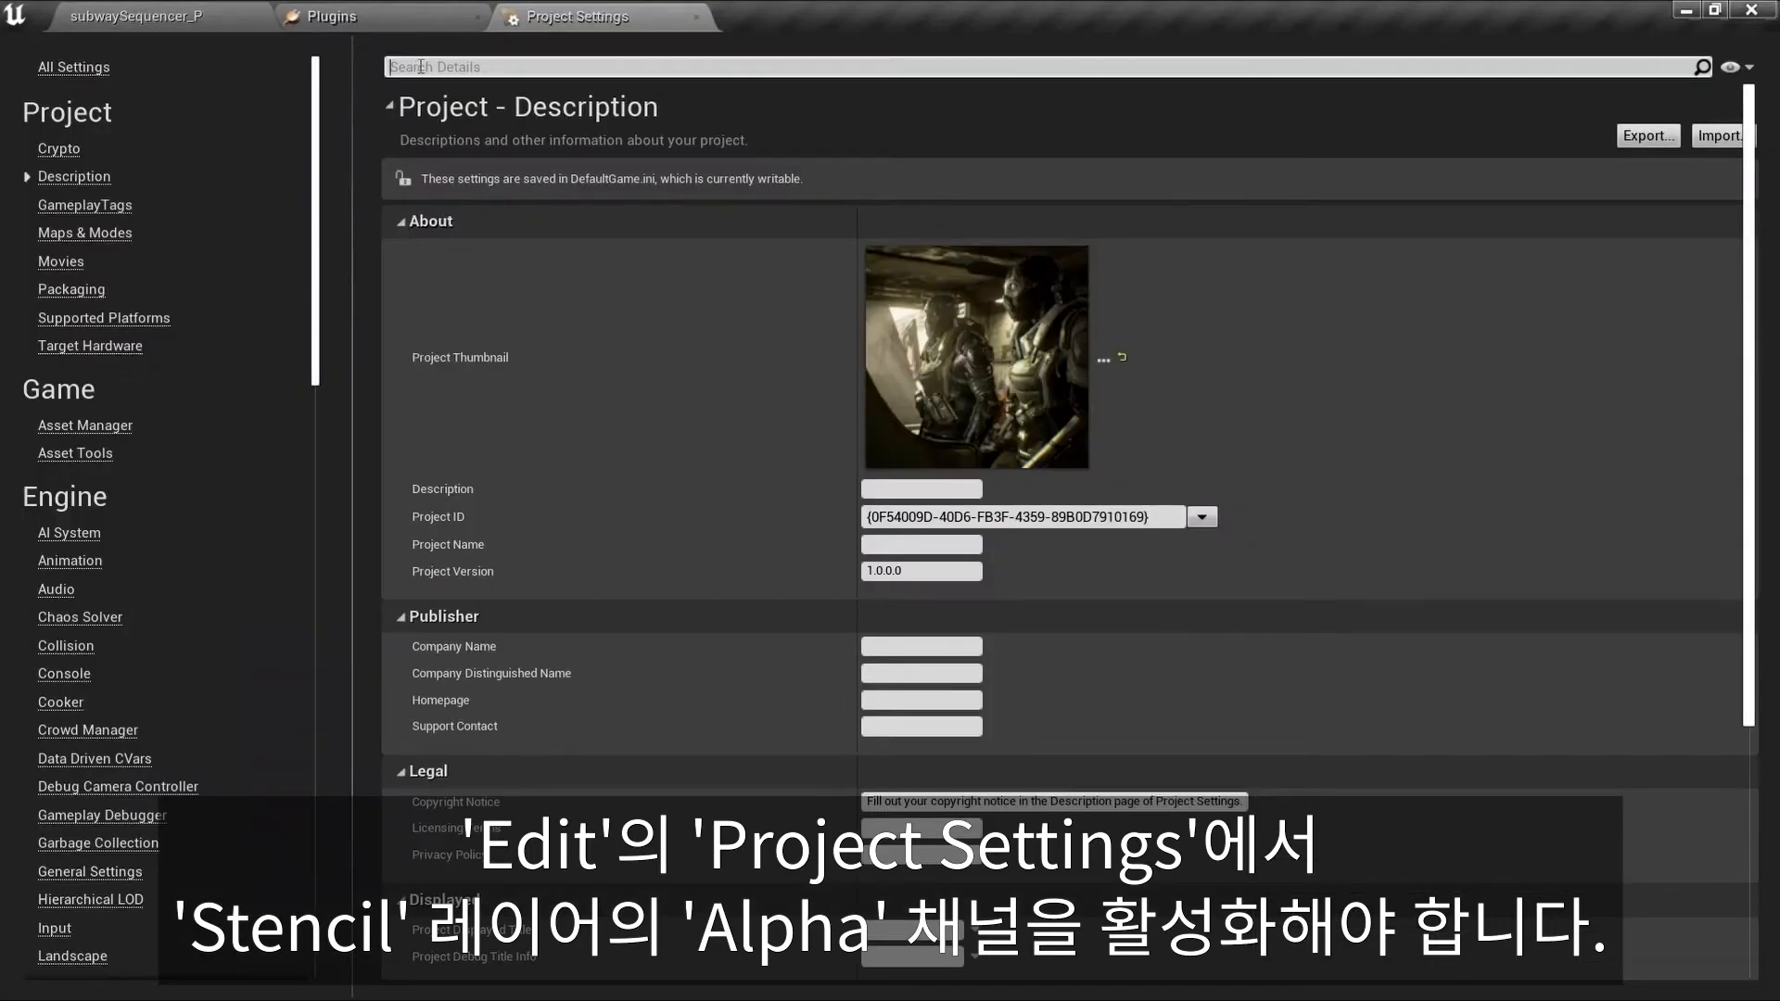
type("alp")
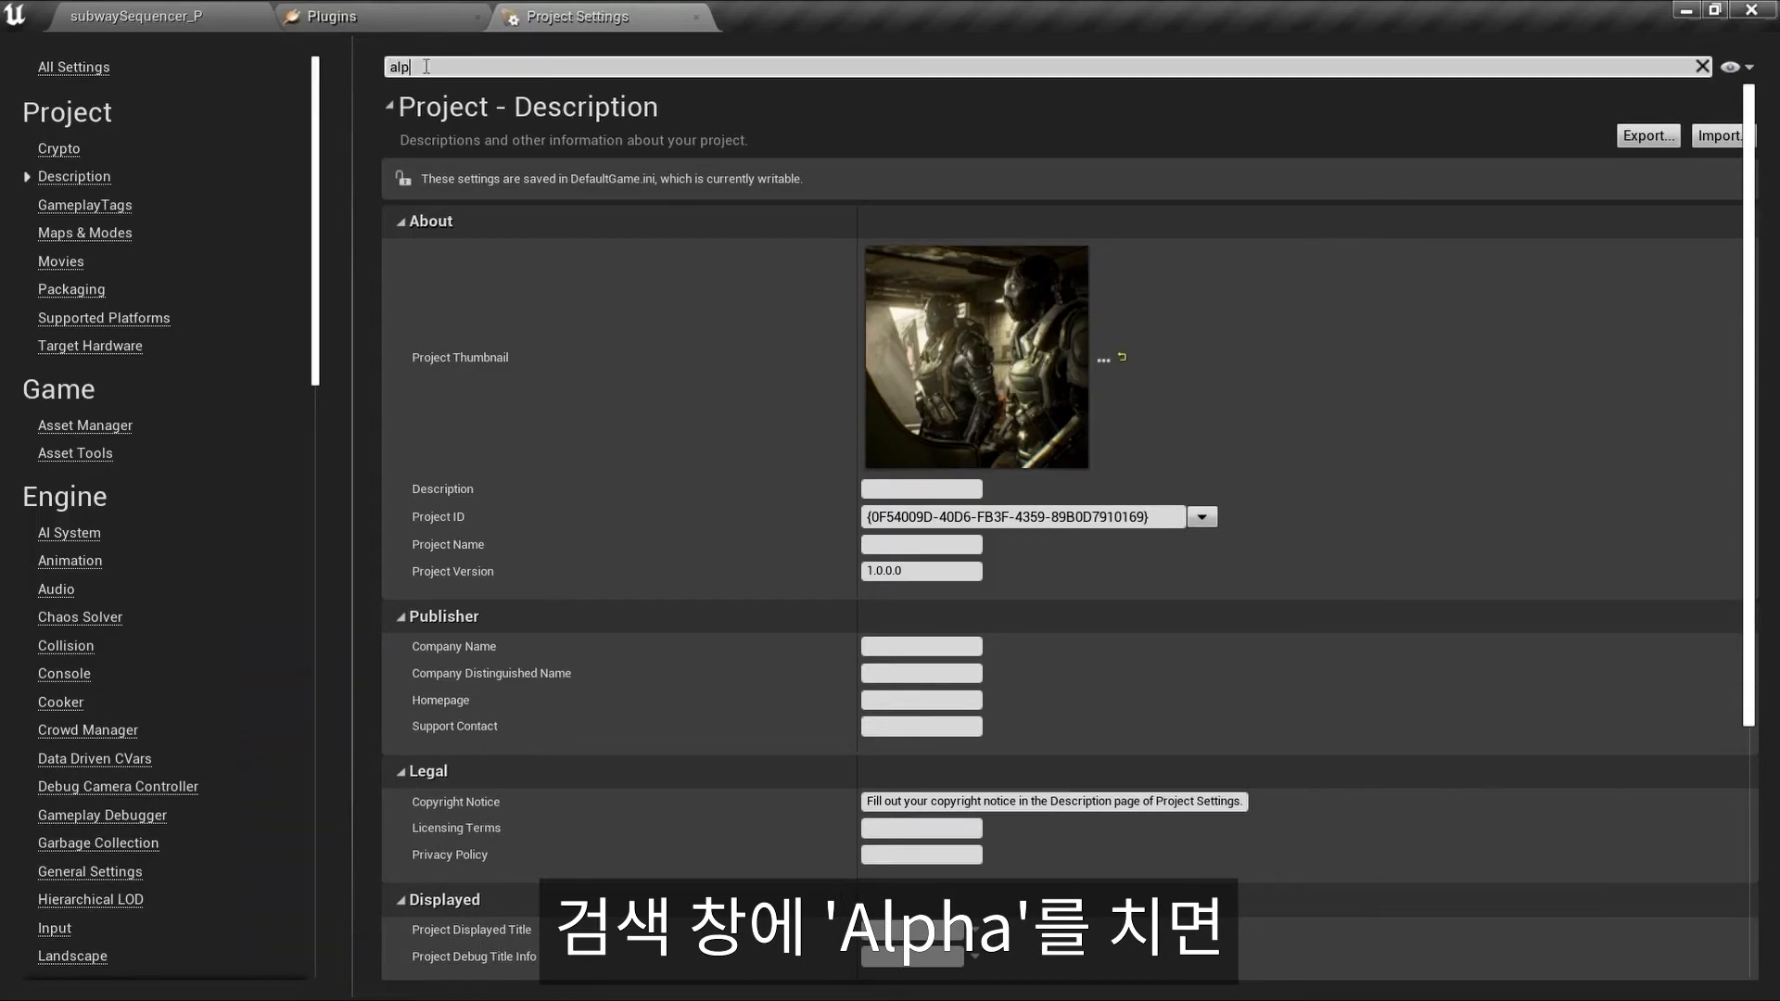
type("ha")
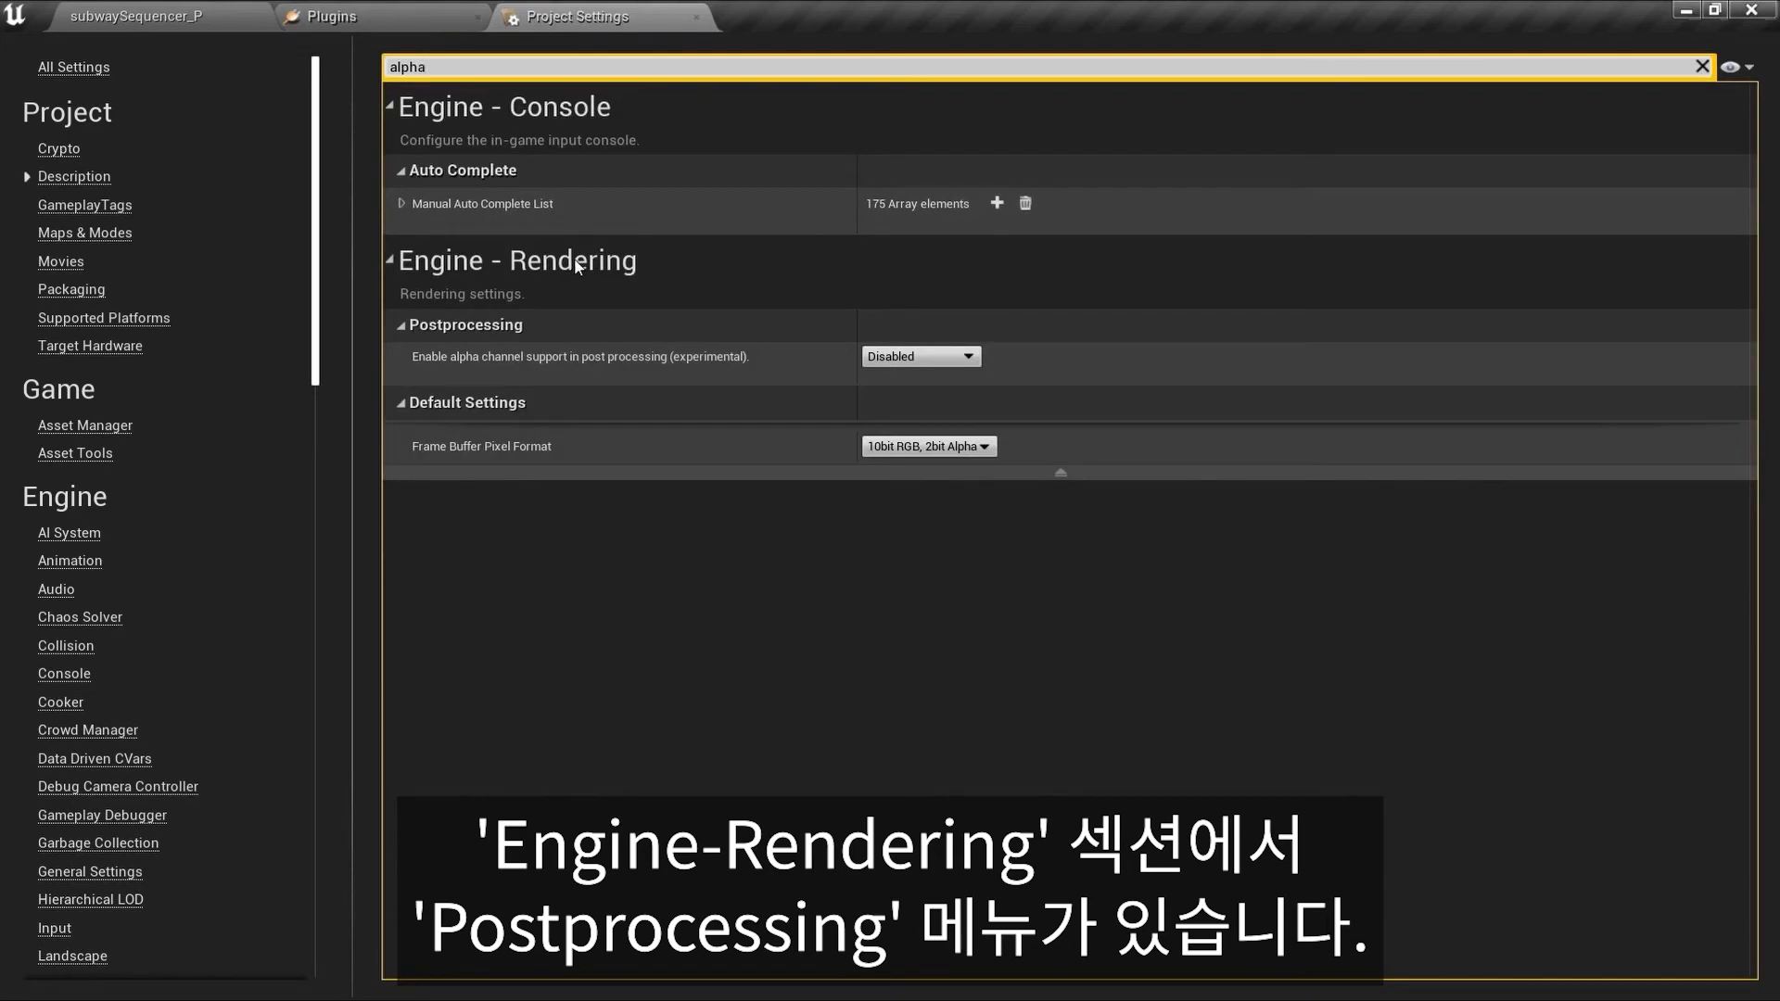
mouse_move(544, 362)
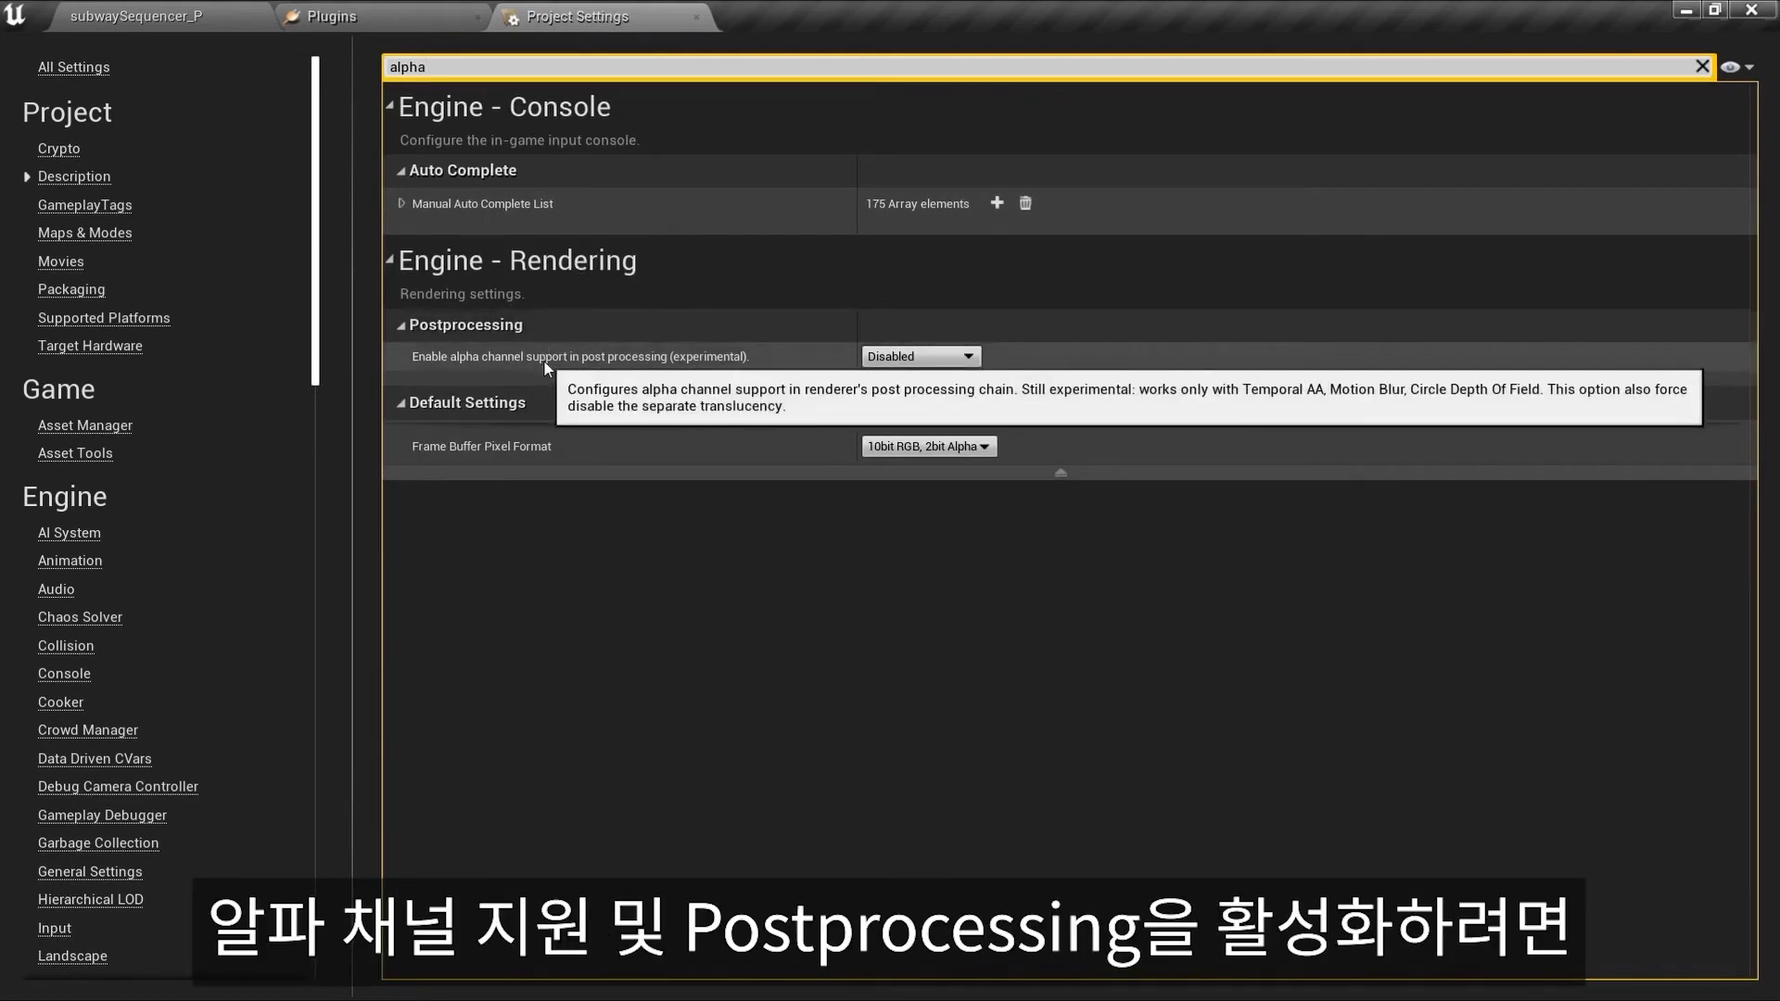
left_click(879, 358)
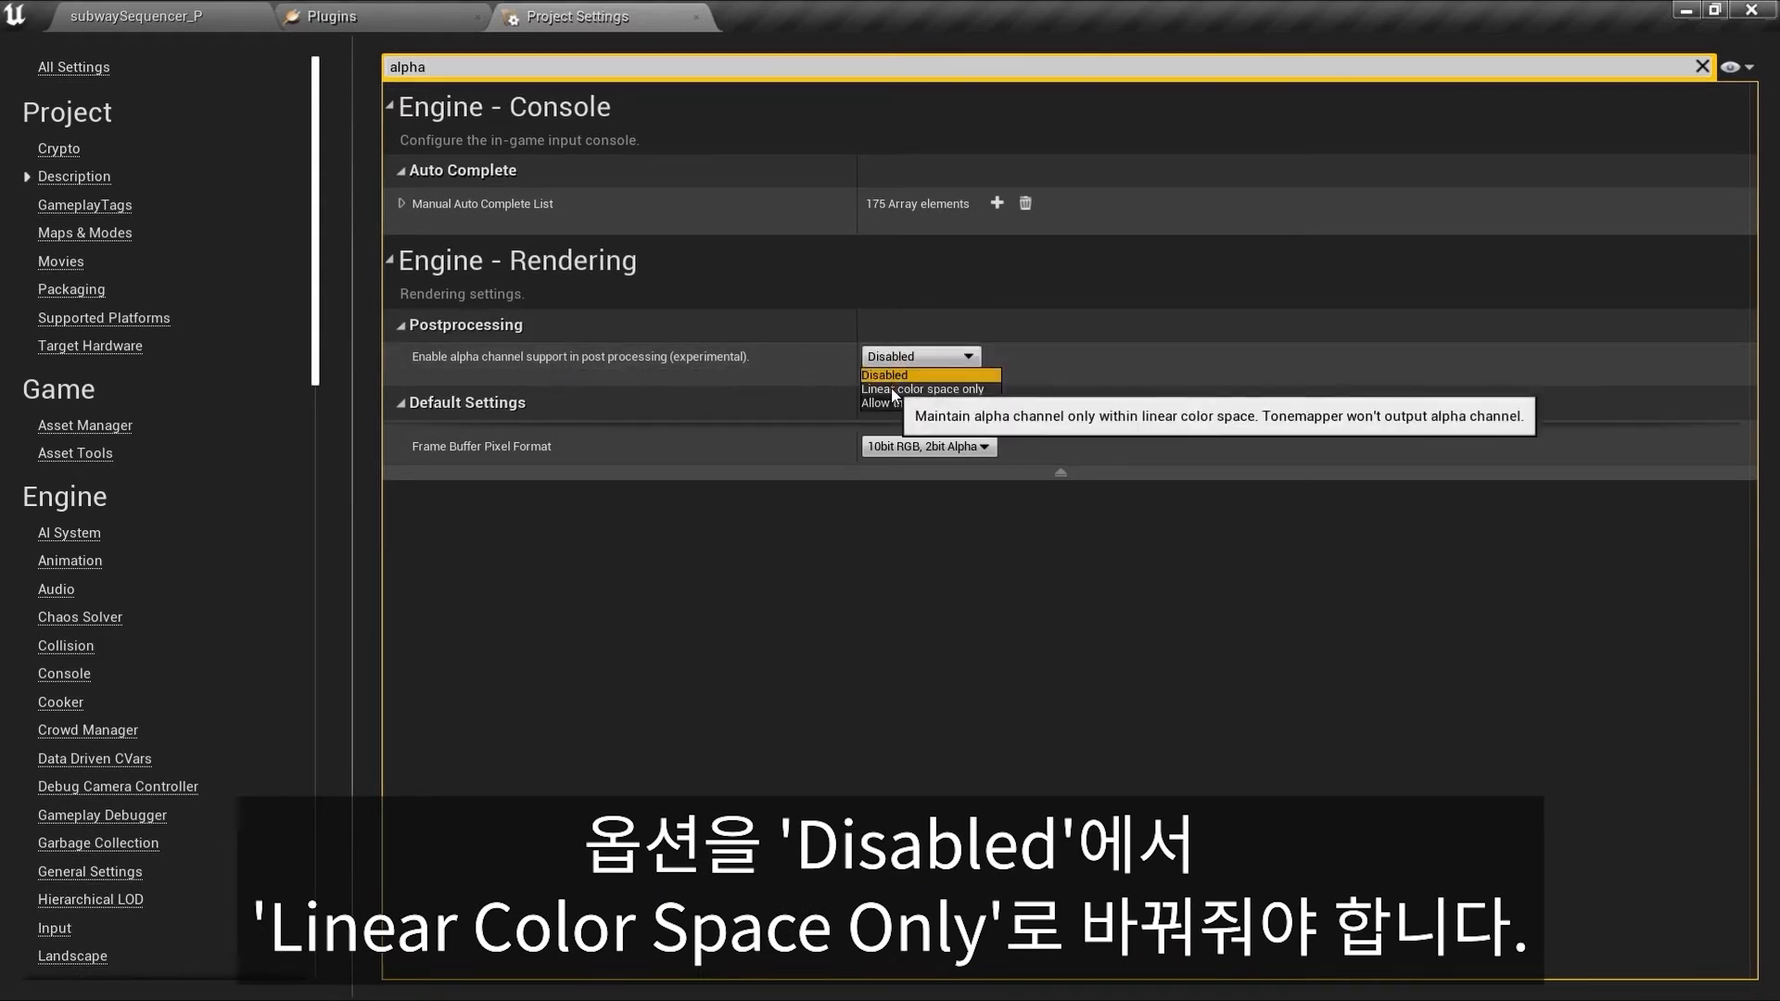
left_click(892, 389)
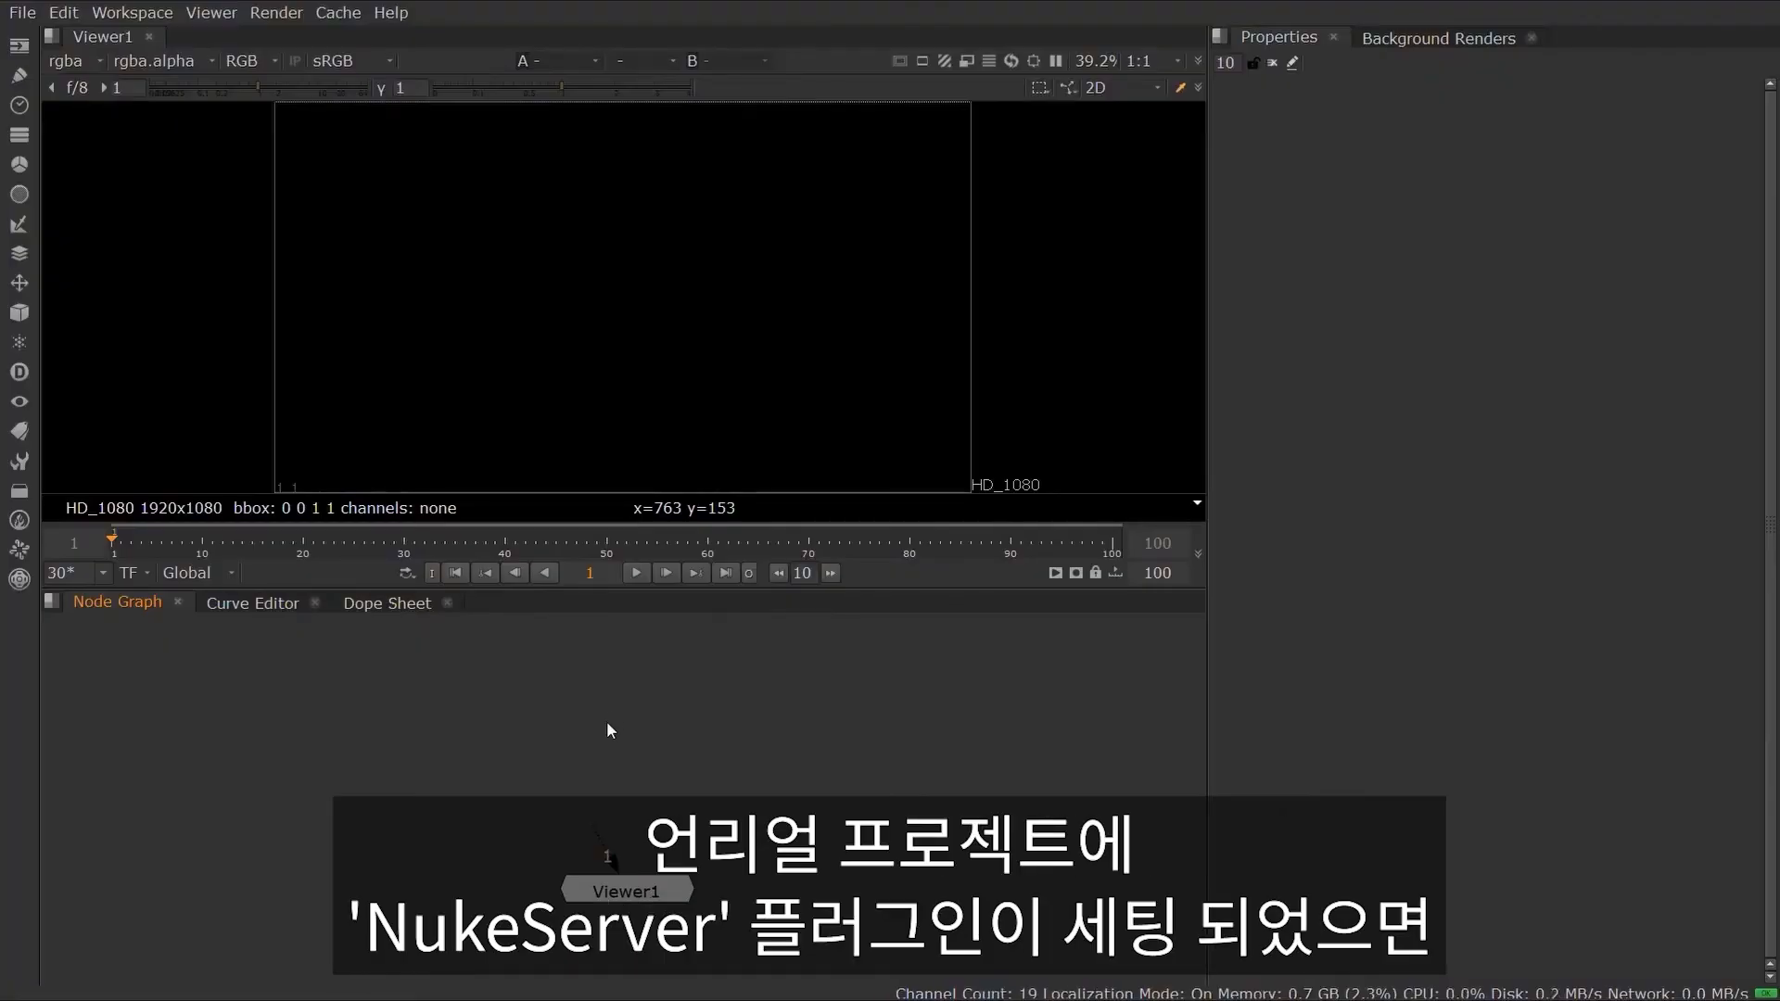
Step: Add an UnrealReader node to the node graph
key("Tab")
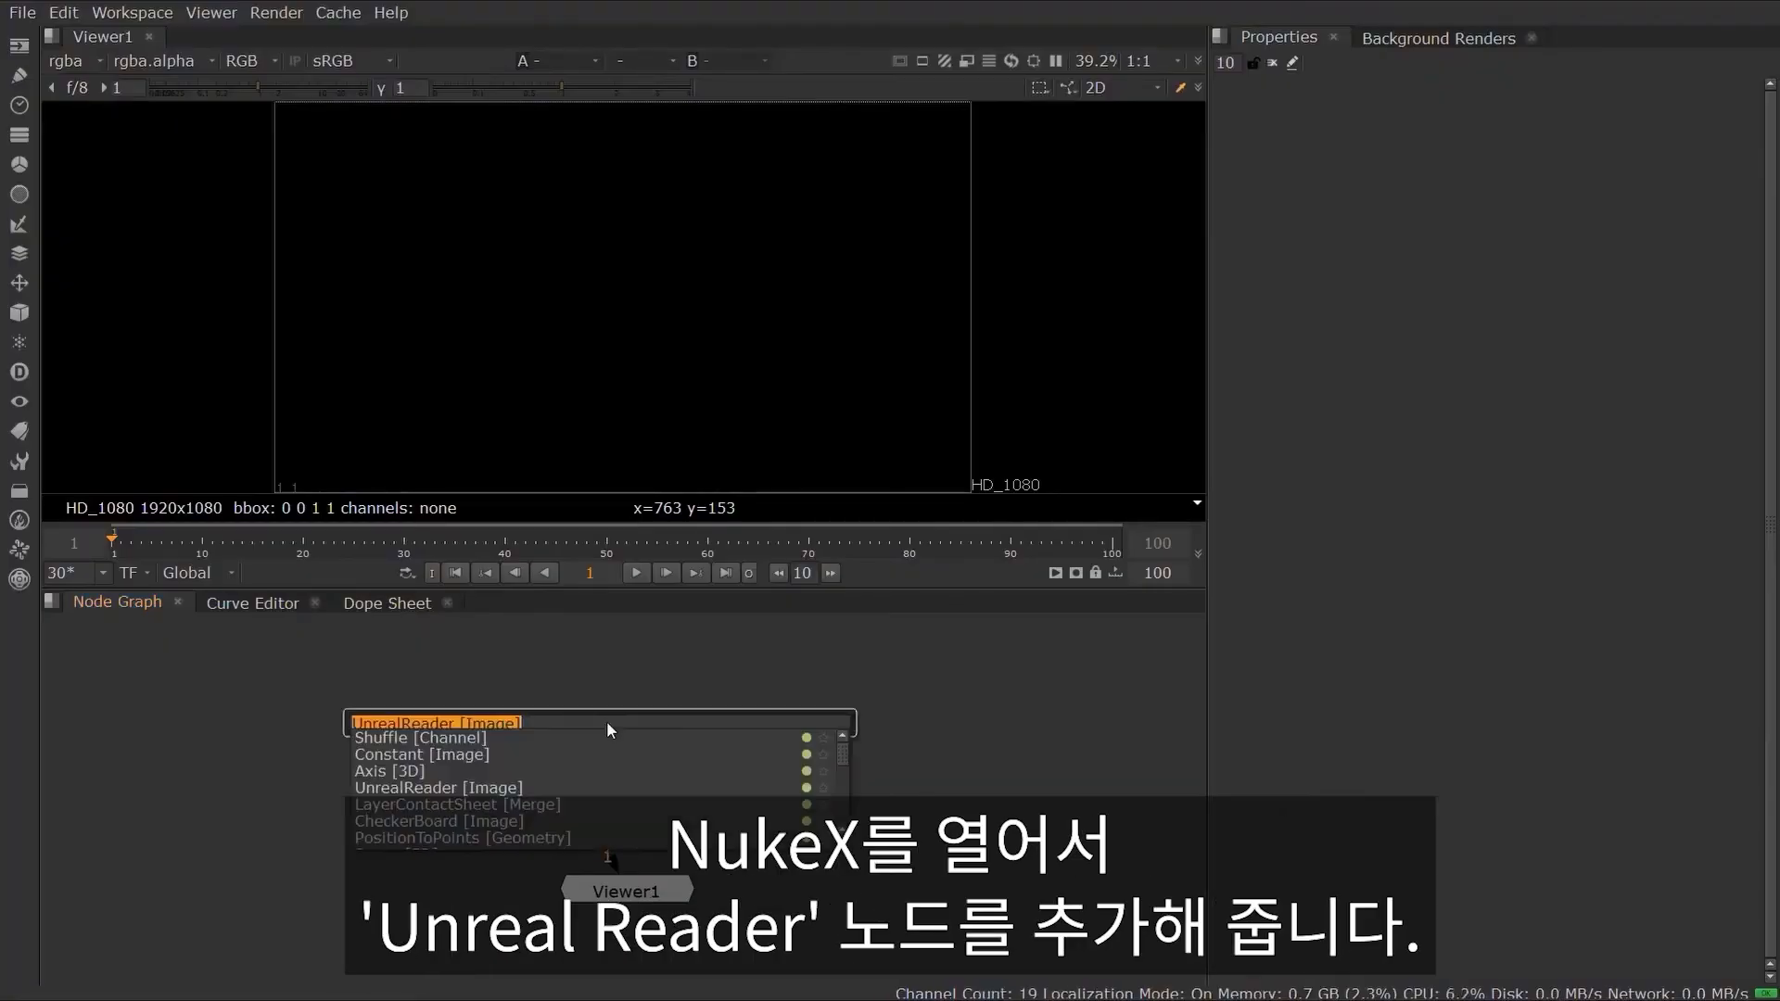
type("unre")
key("Down")
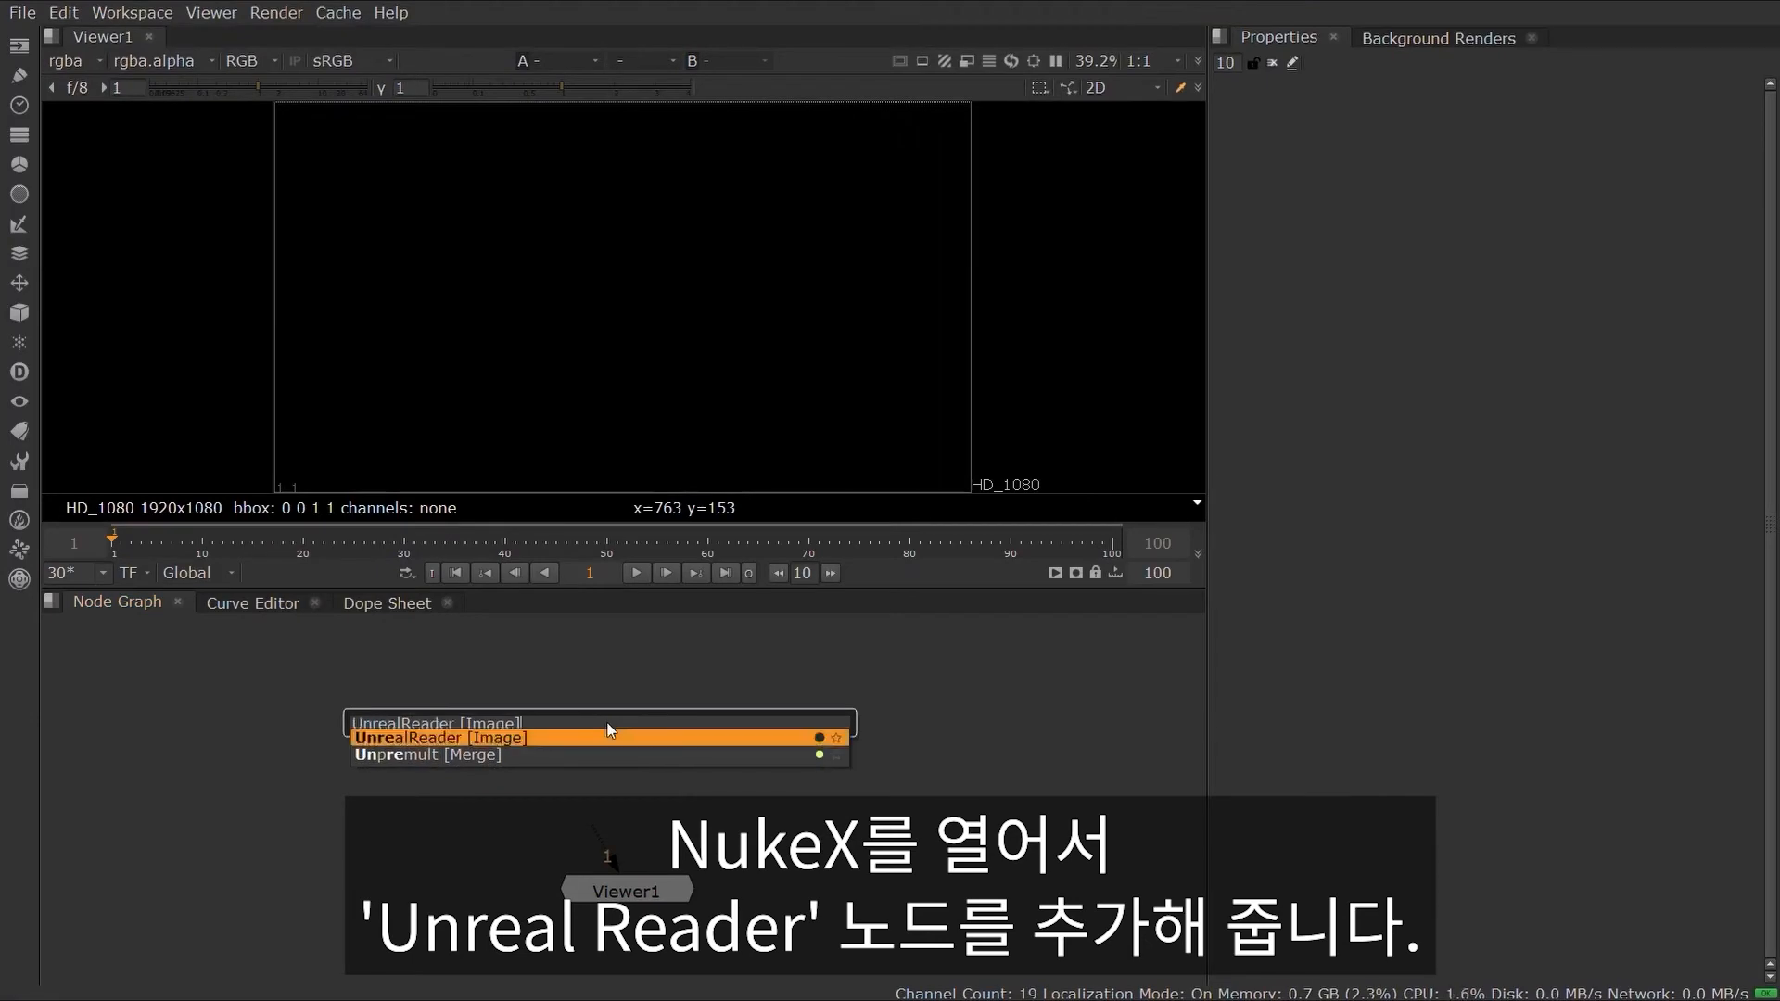
key("Return")
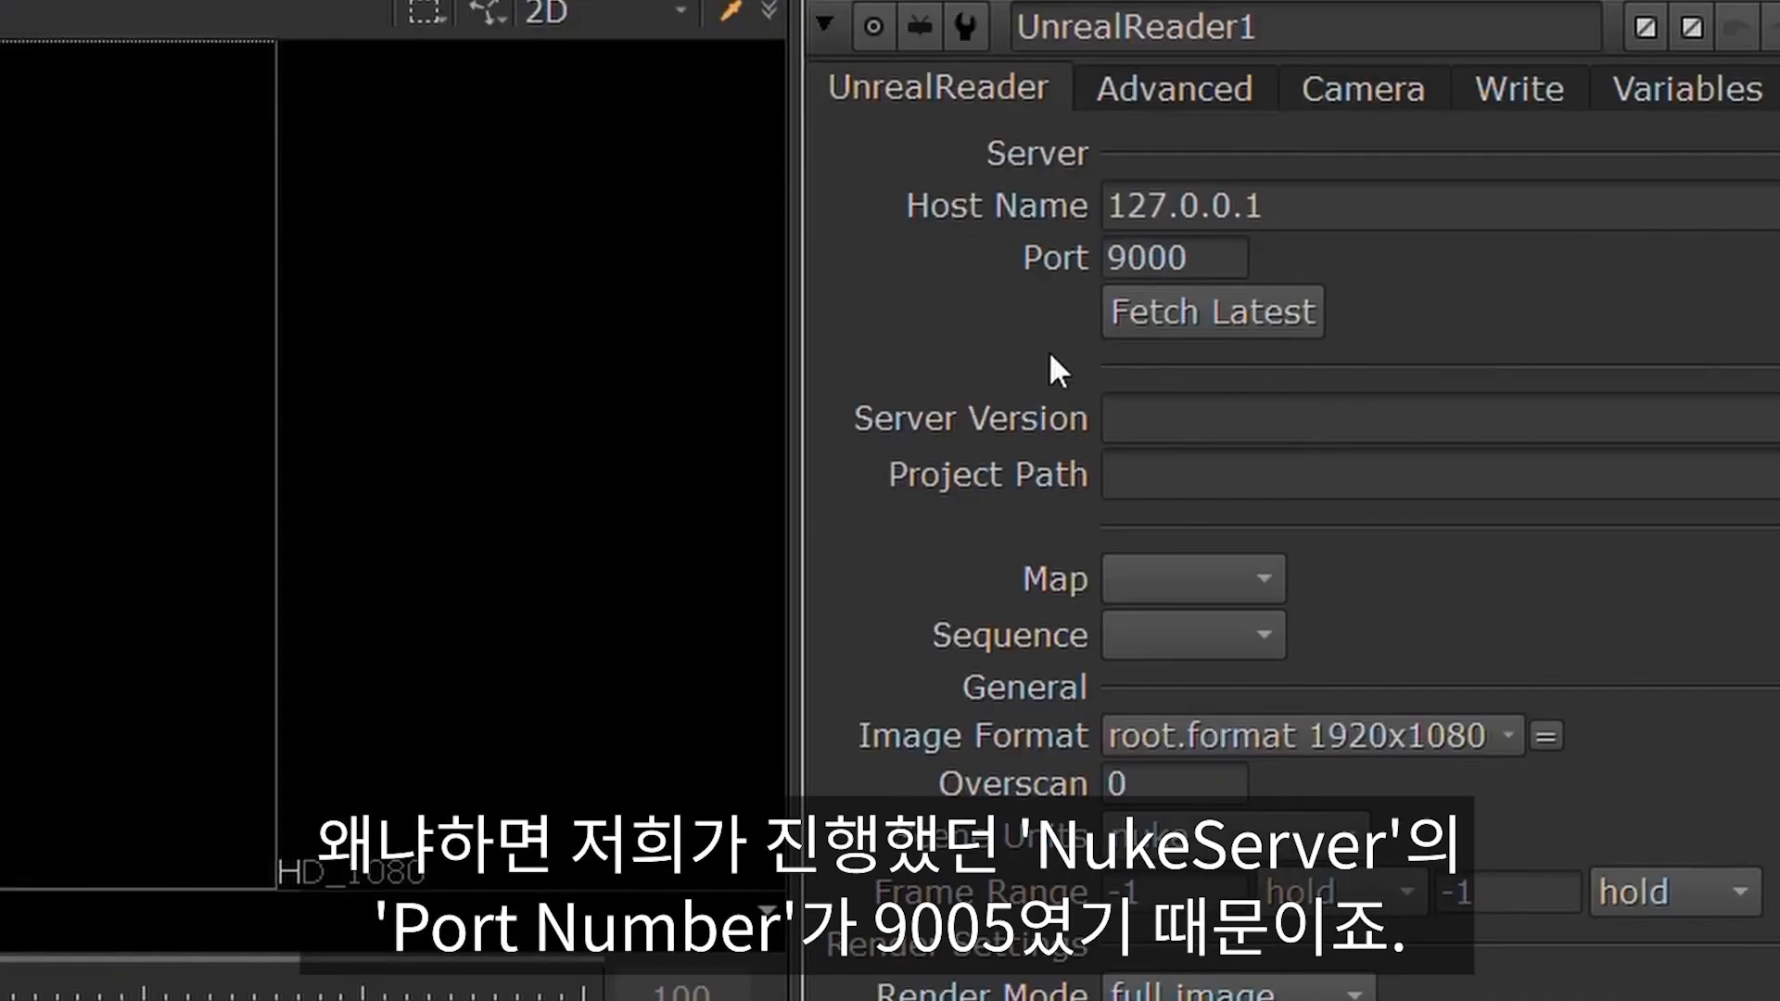
Step: Set the UnrealReader's port to 9005 and fetch the latest data from the server
left_click(1234, 258)
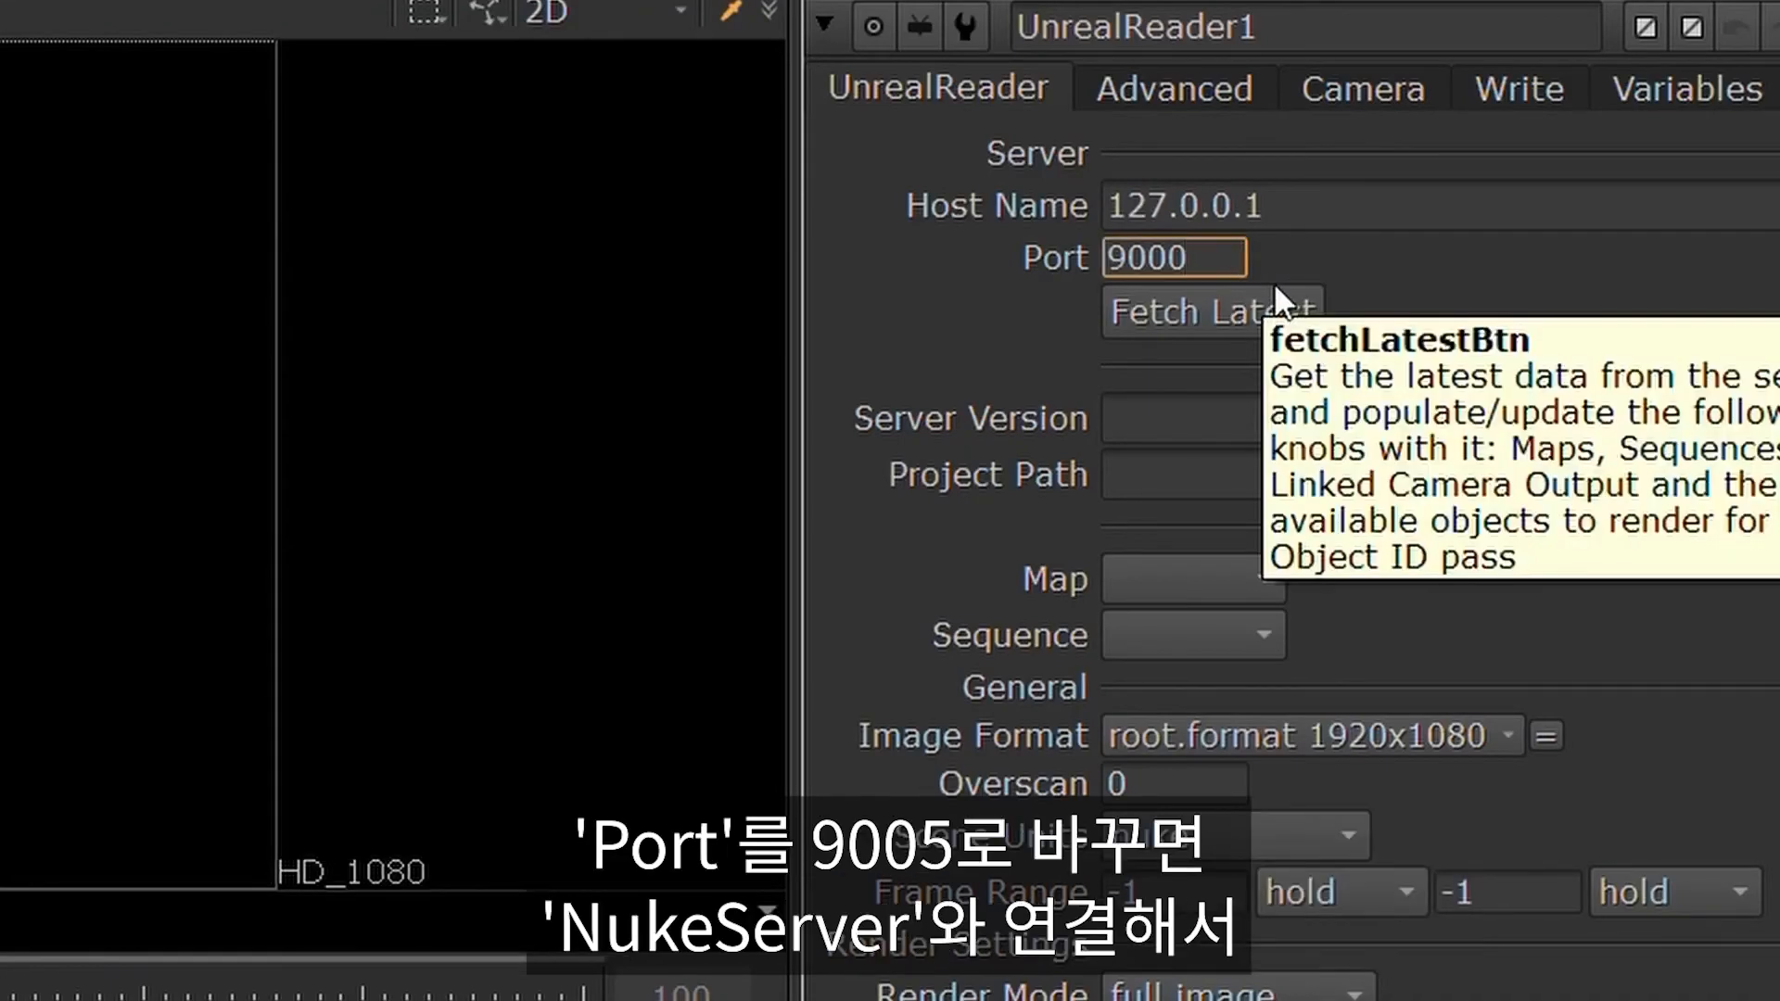
key("BackSpace")
type("5")
left_click(1276, 289)
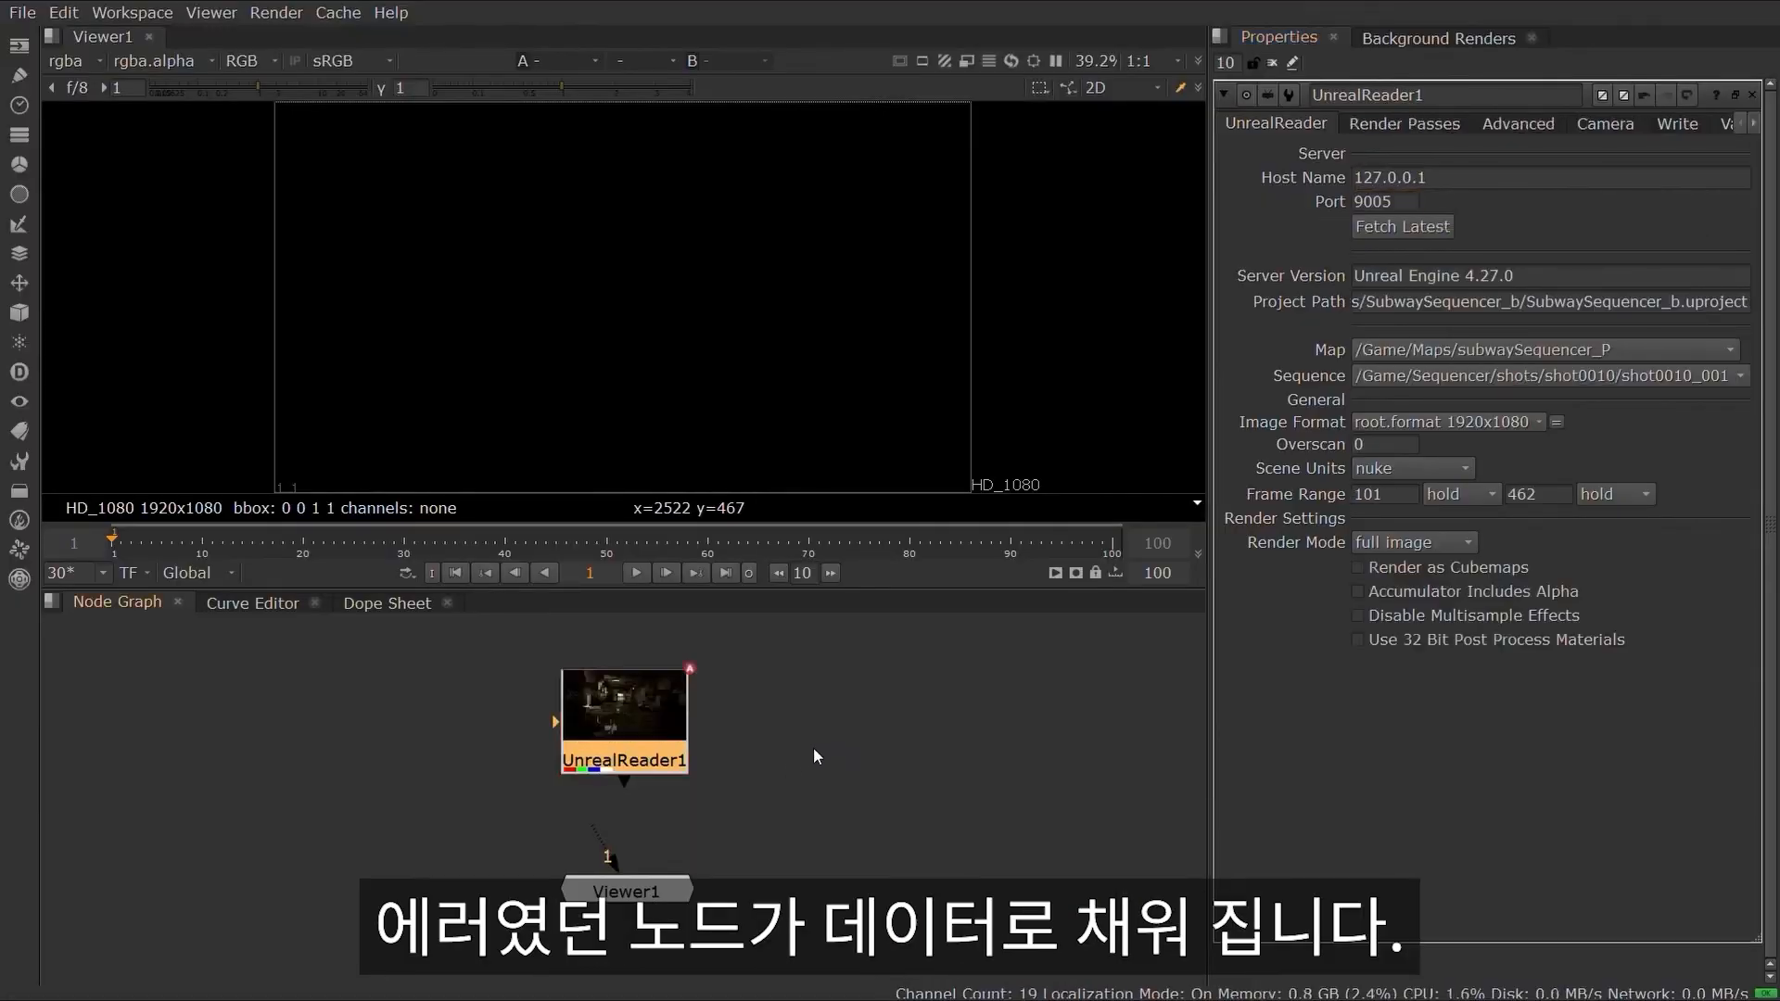
Step: View the UnrealReader output and enable the TrooperA and BP_Arcade_Animated_C_0 stencil layers
key("1")
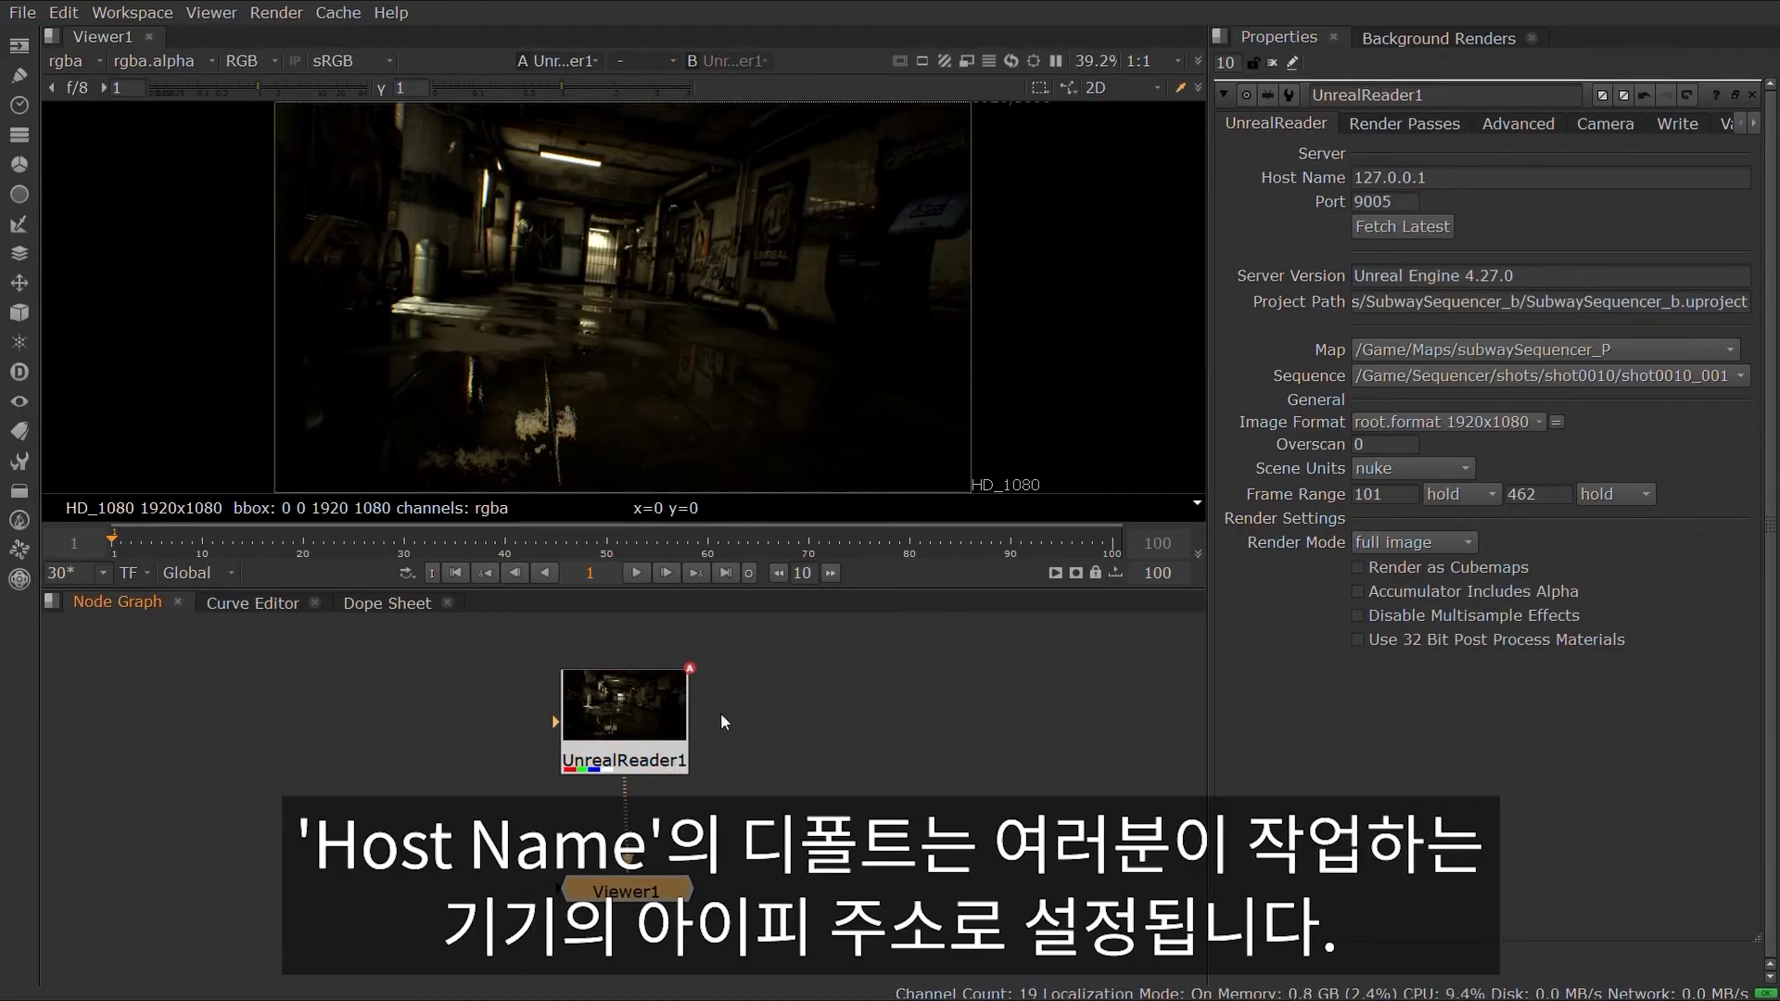
left_click(1471, 173)
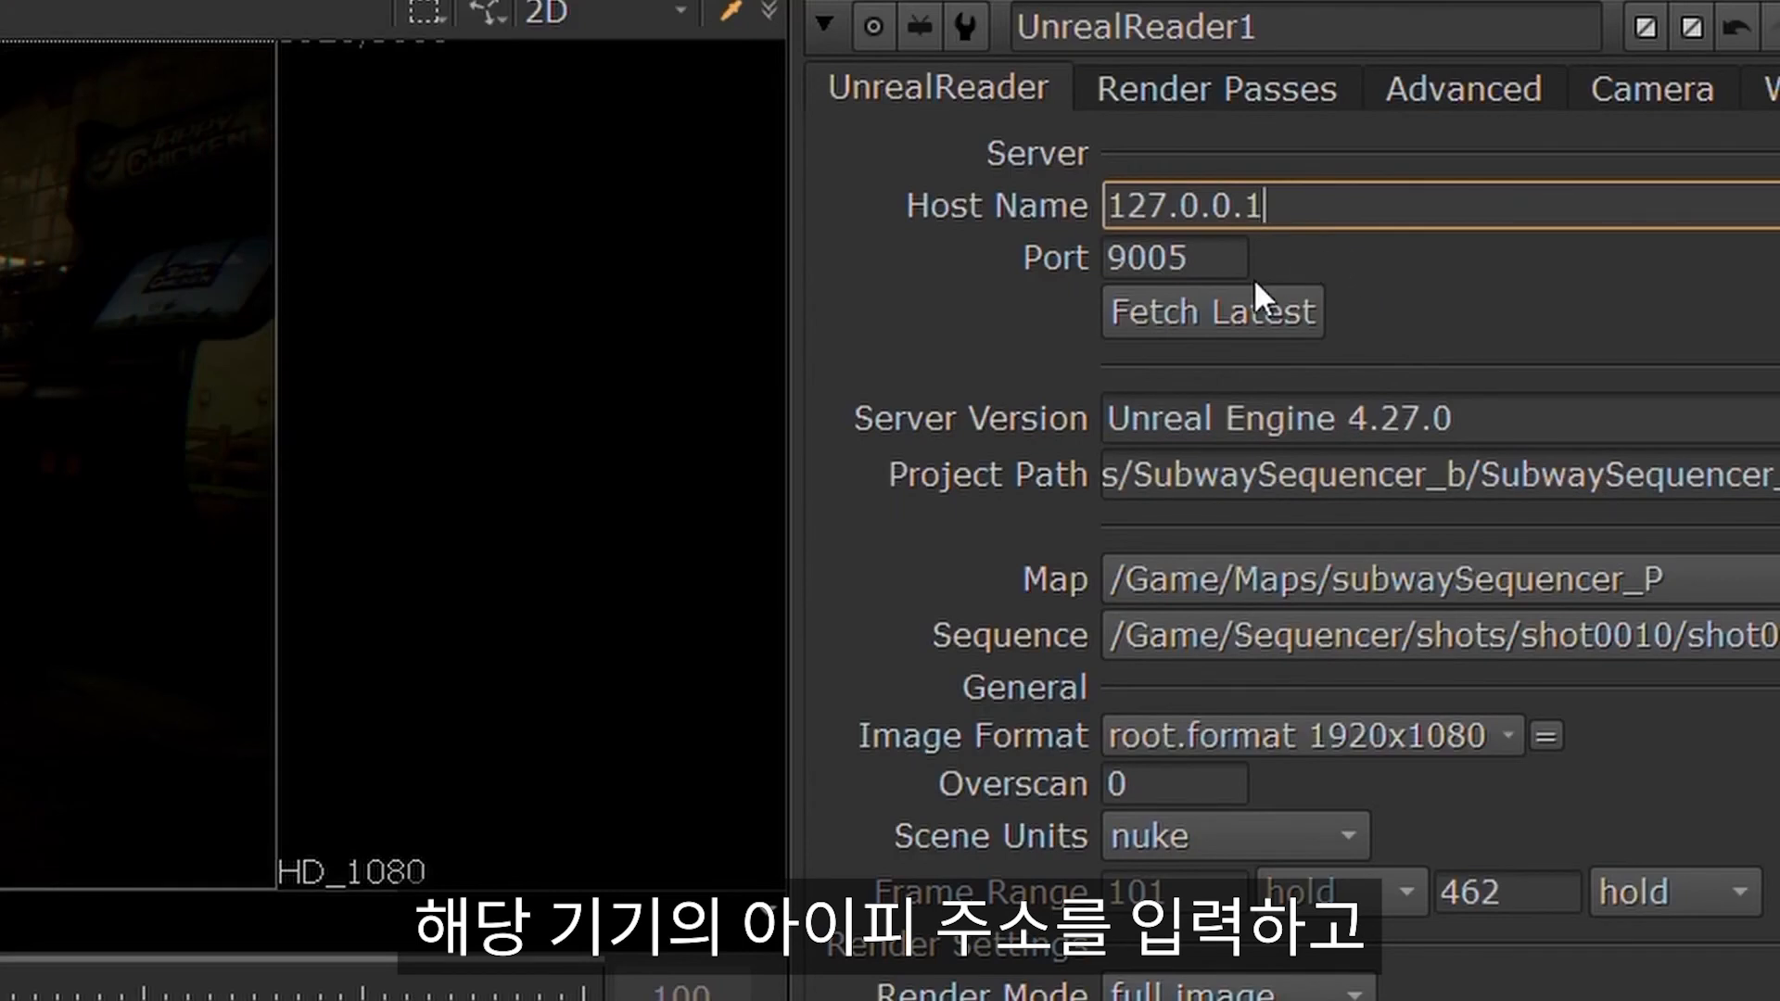
left_click(1210, 260)
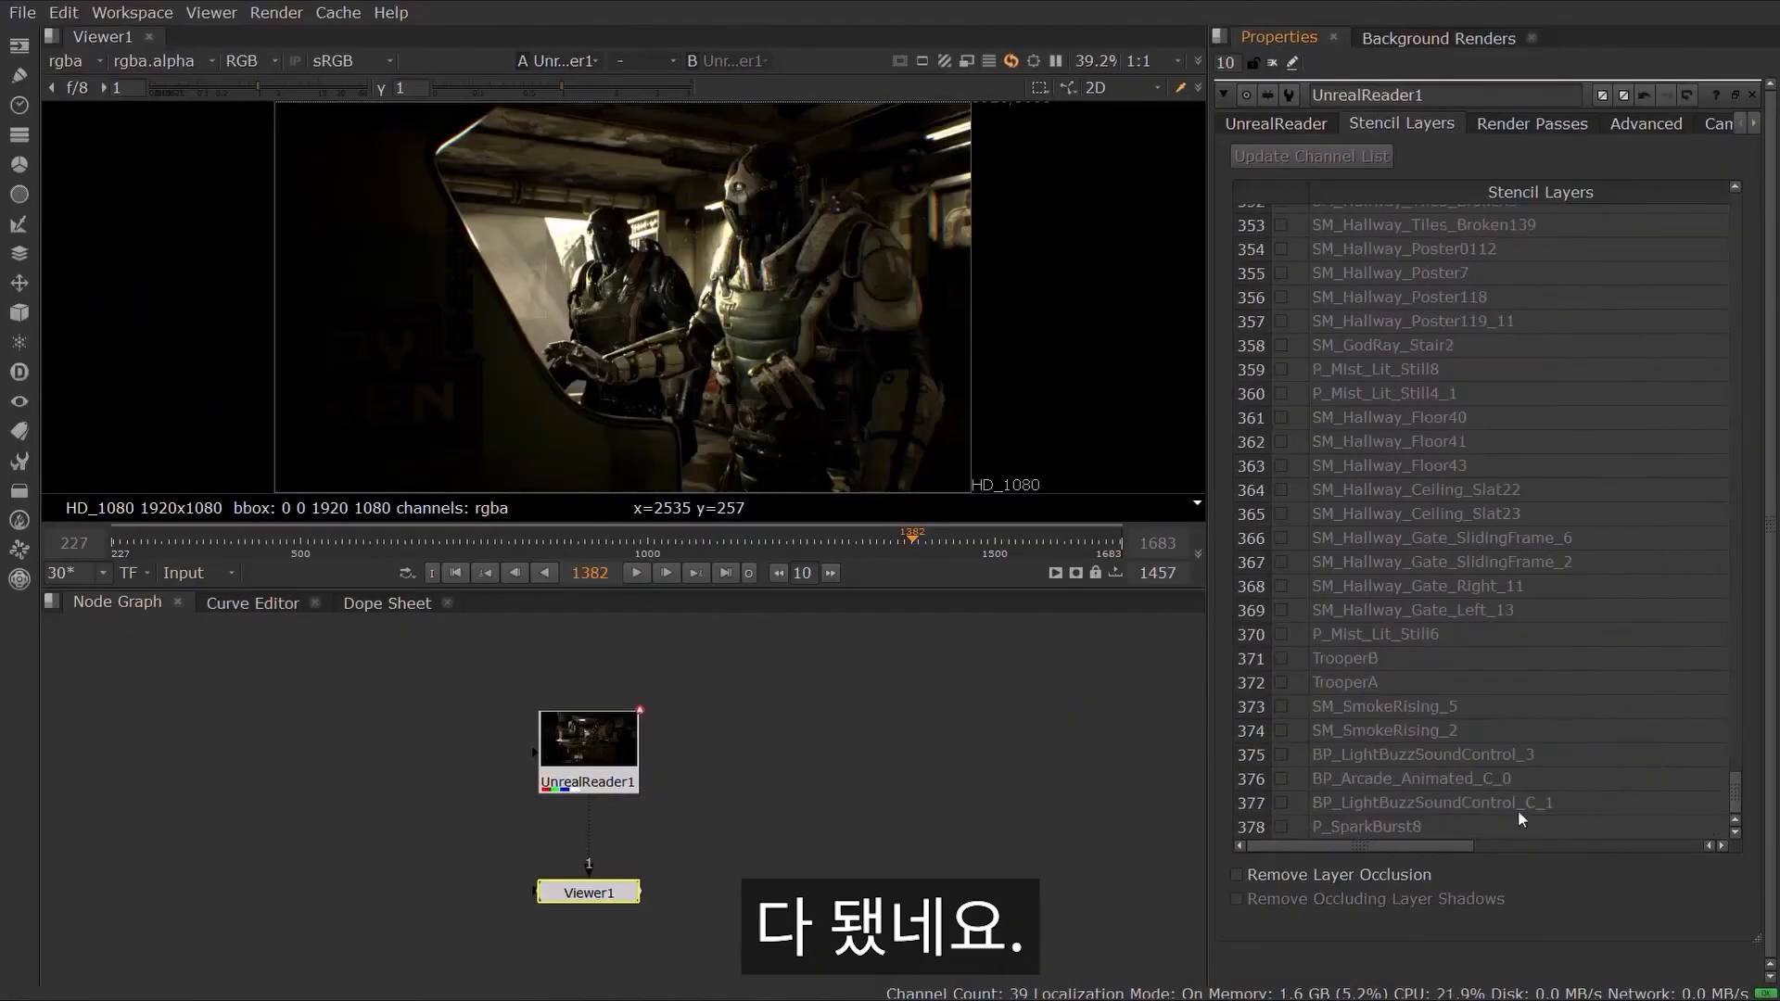
left_click(1283, 683)
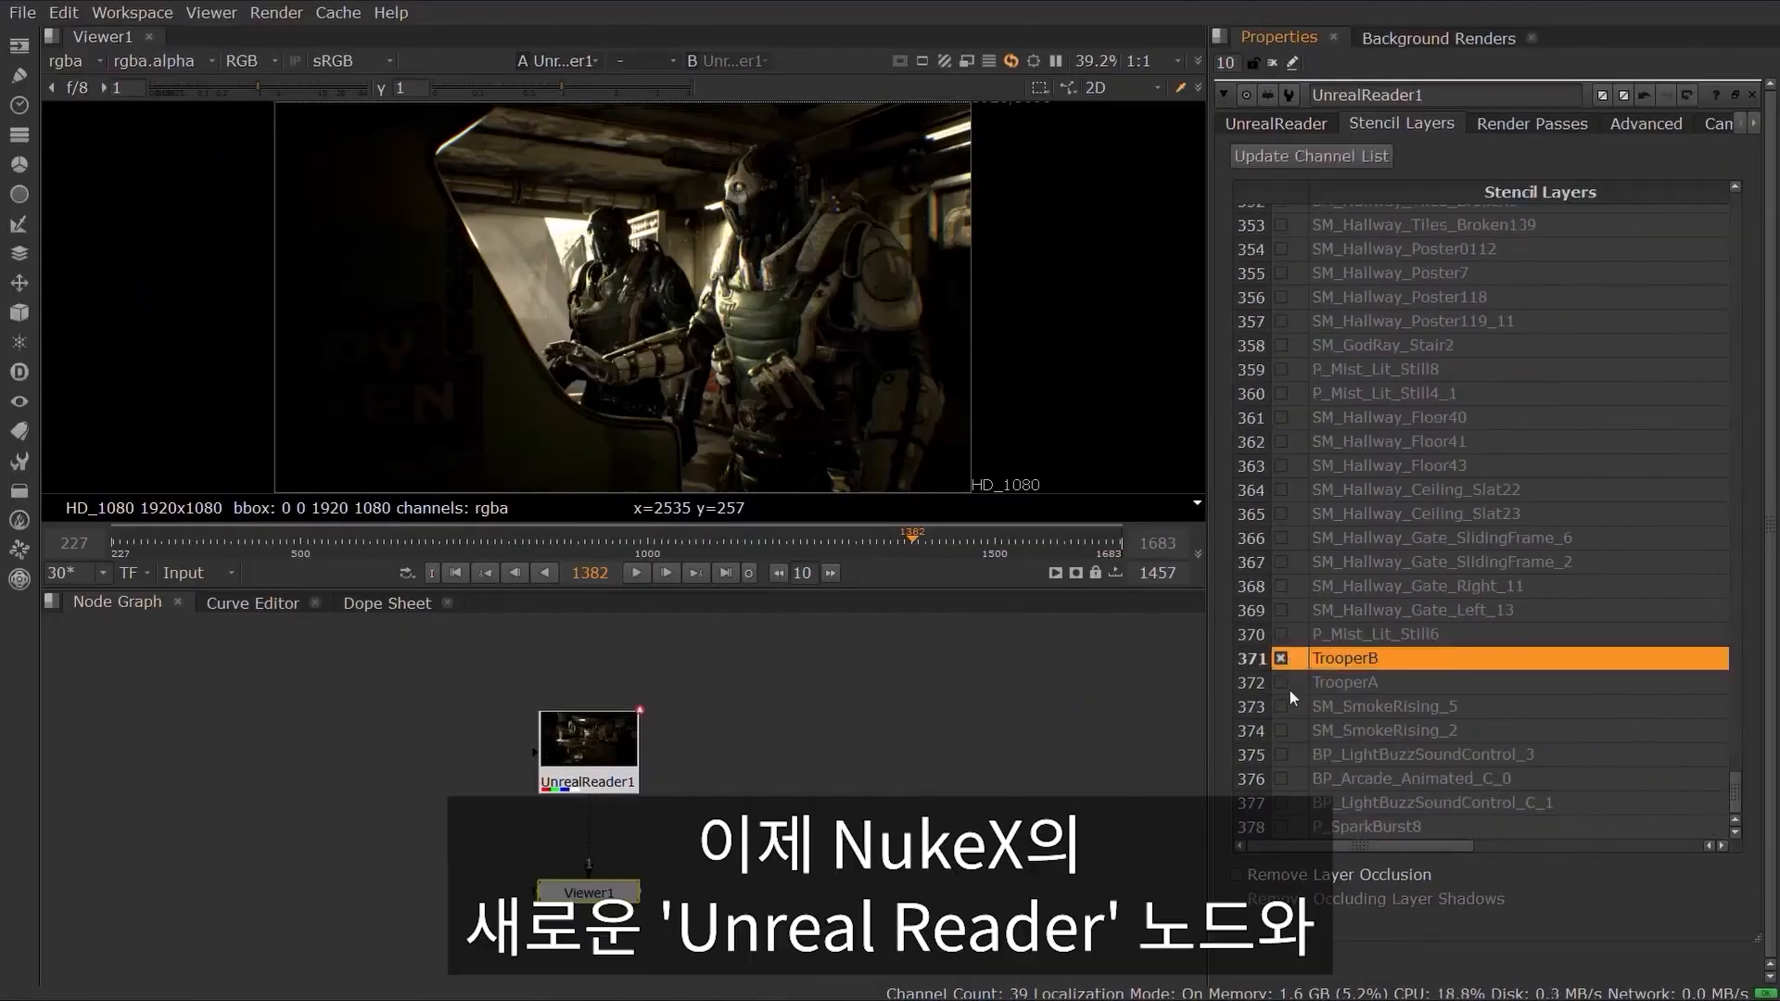
left_click(1283, 779)
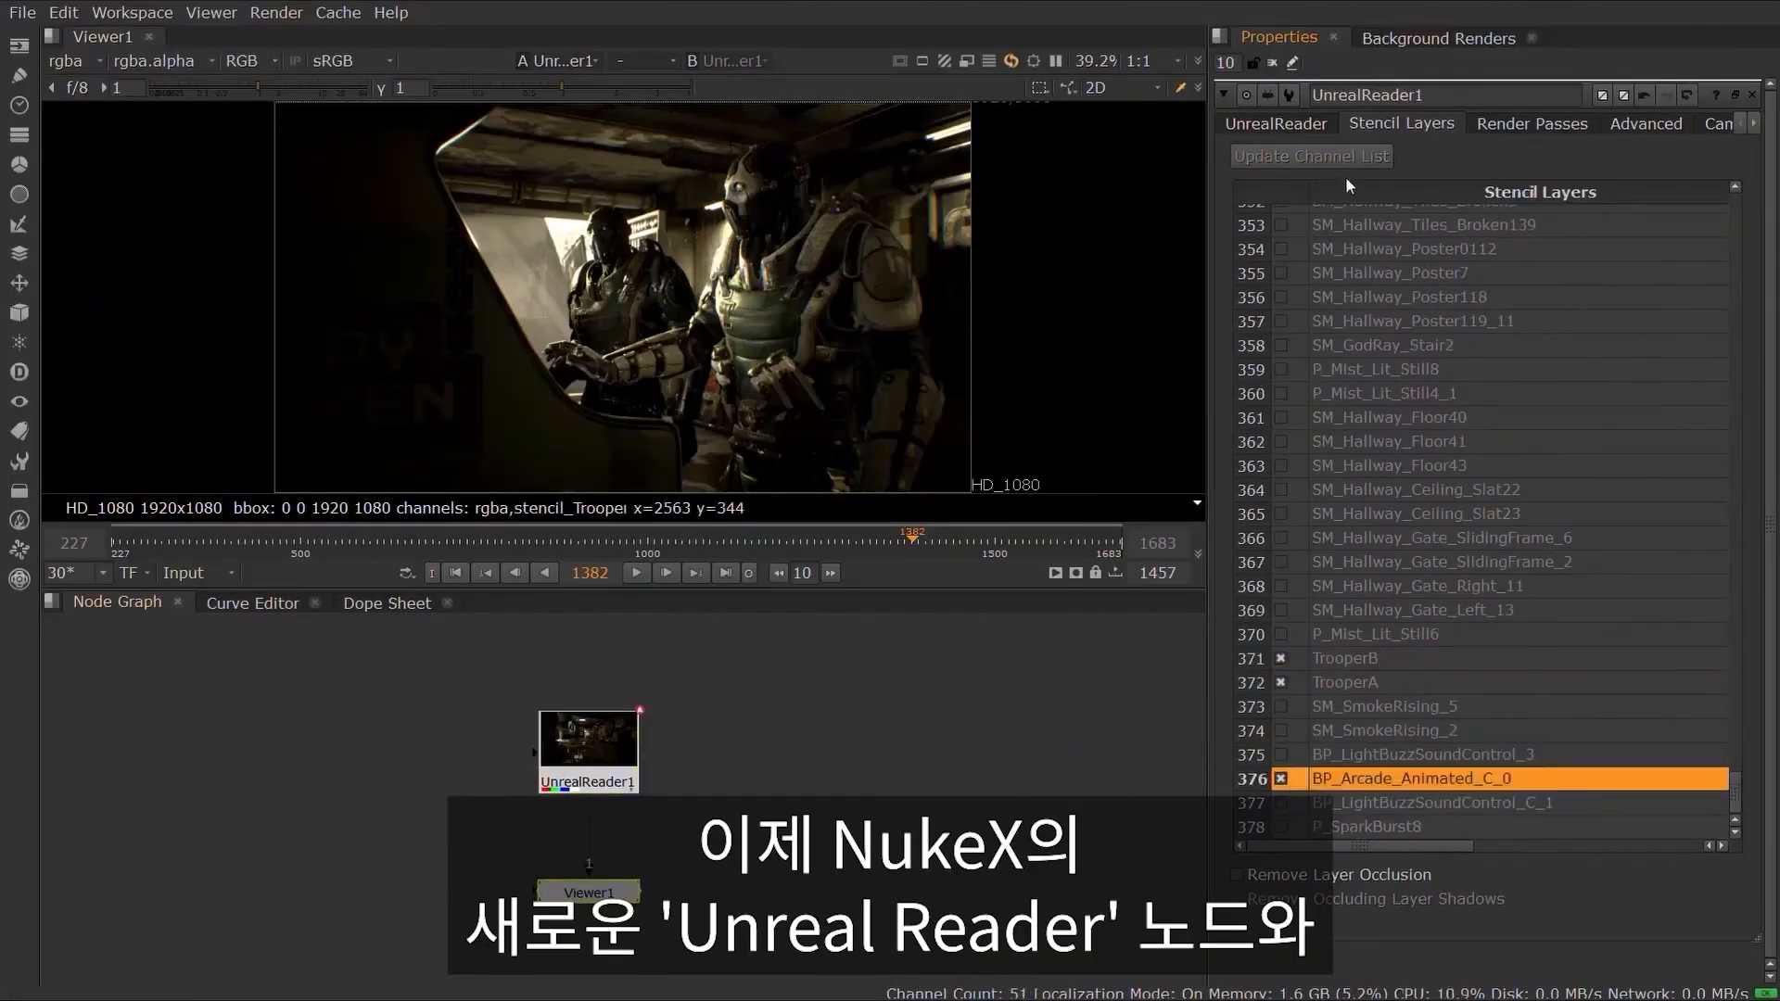
Step: Inspect the stencil layers and their alpha channels in the viewer, returning the viewer to rgba
left_click(66, 61)
left_click(93, 204)
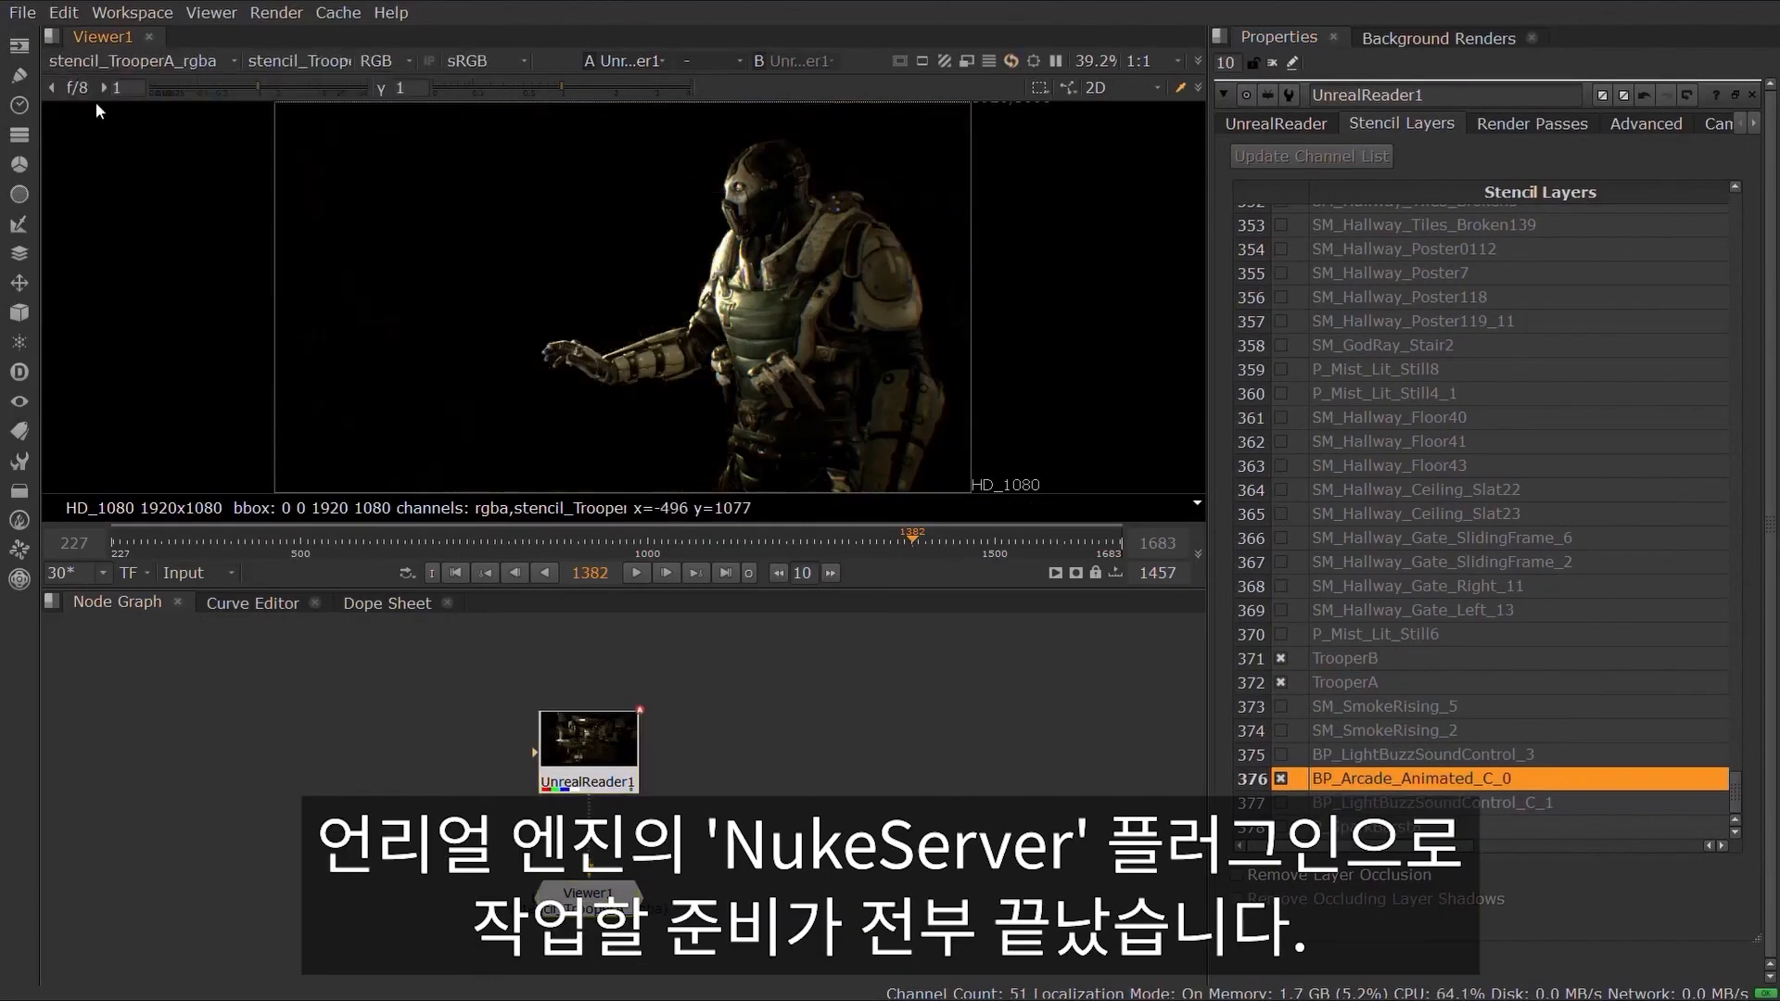
left_click(93, 61)
left_click(124, 226)
left_click(102, 61)
left_click(130, 184)
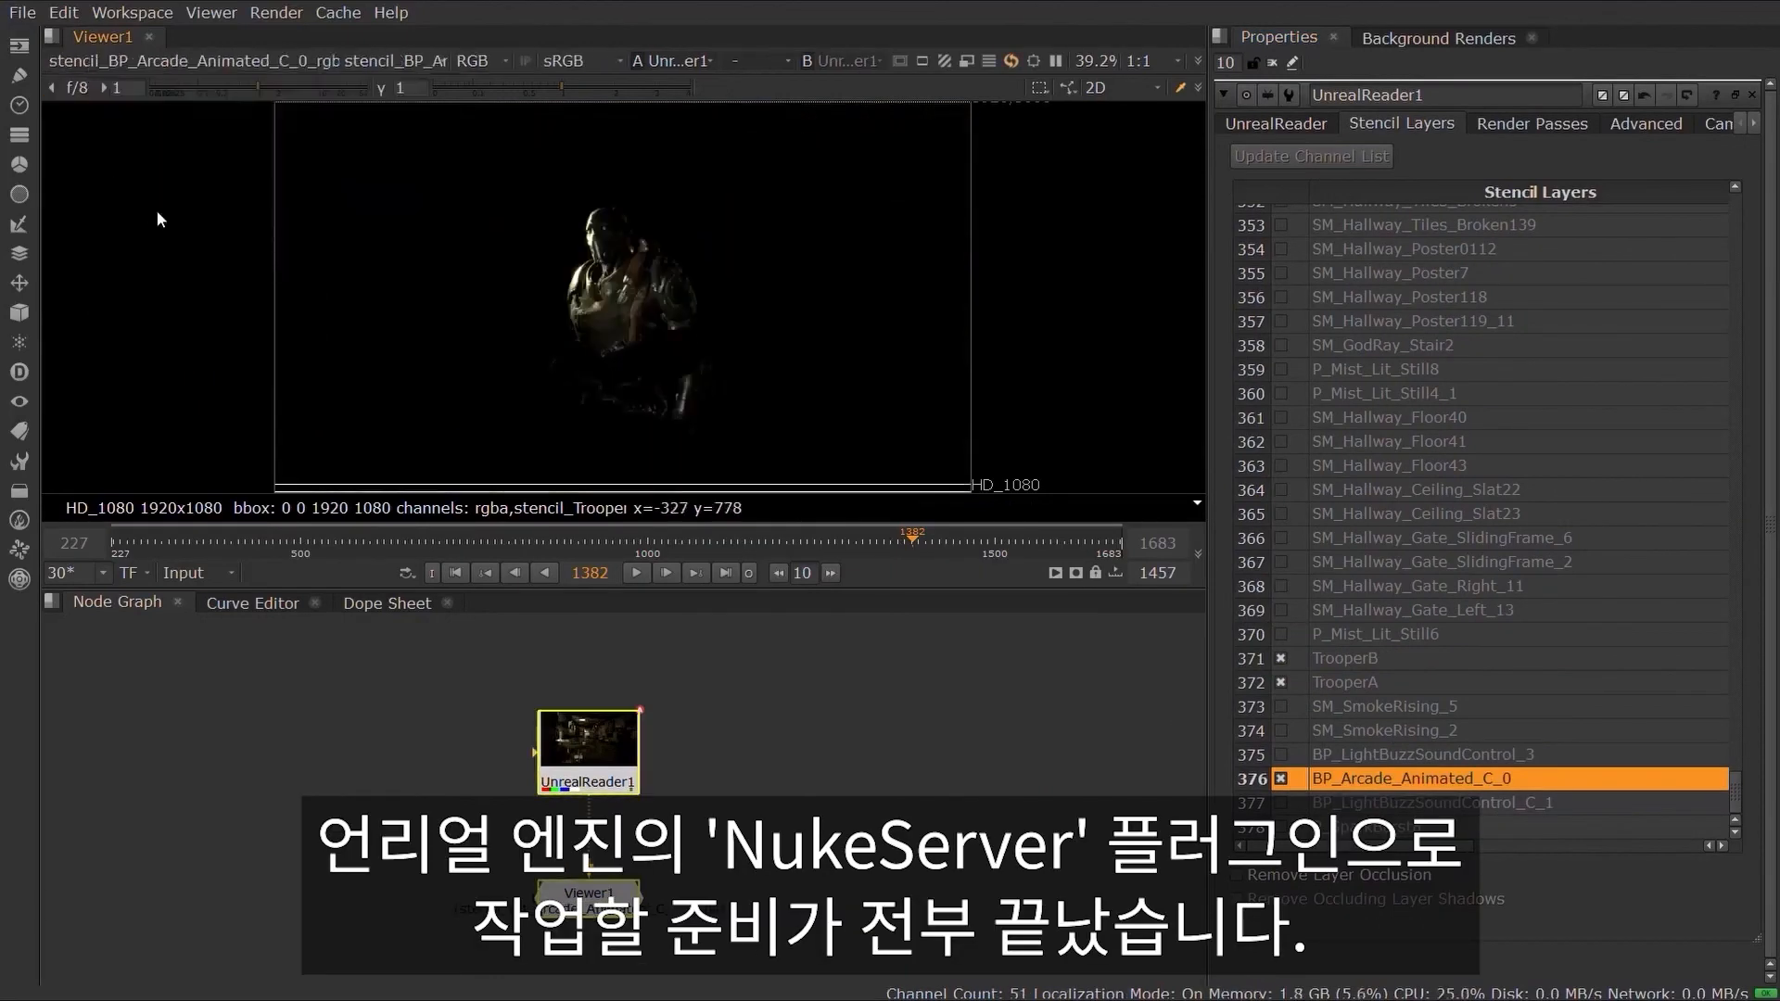
left_click(114, 60)
left_click(135, 228)
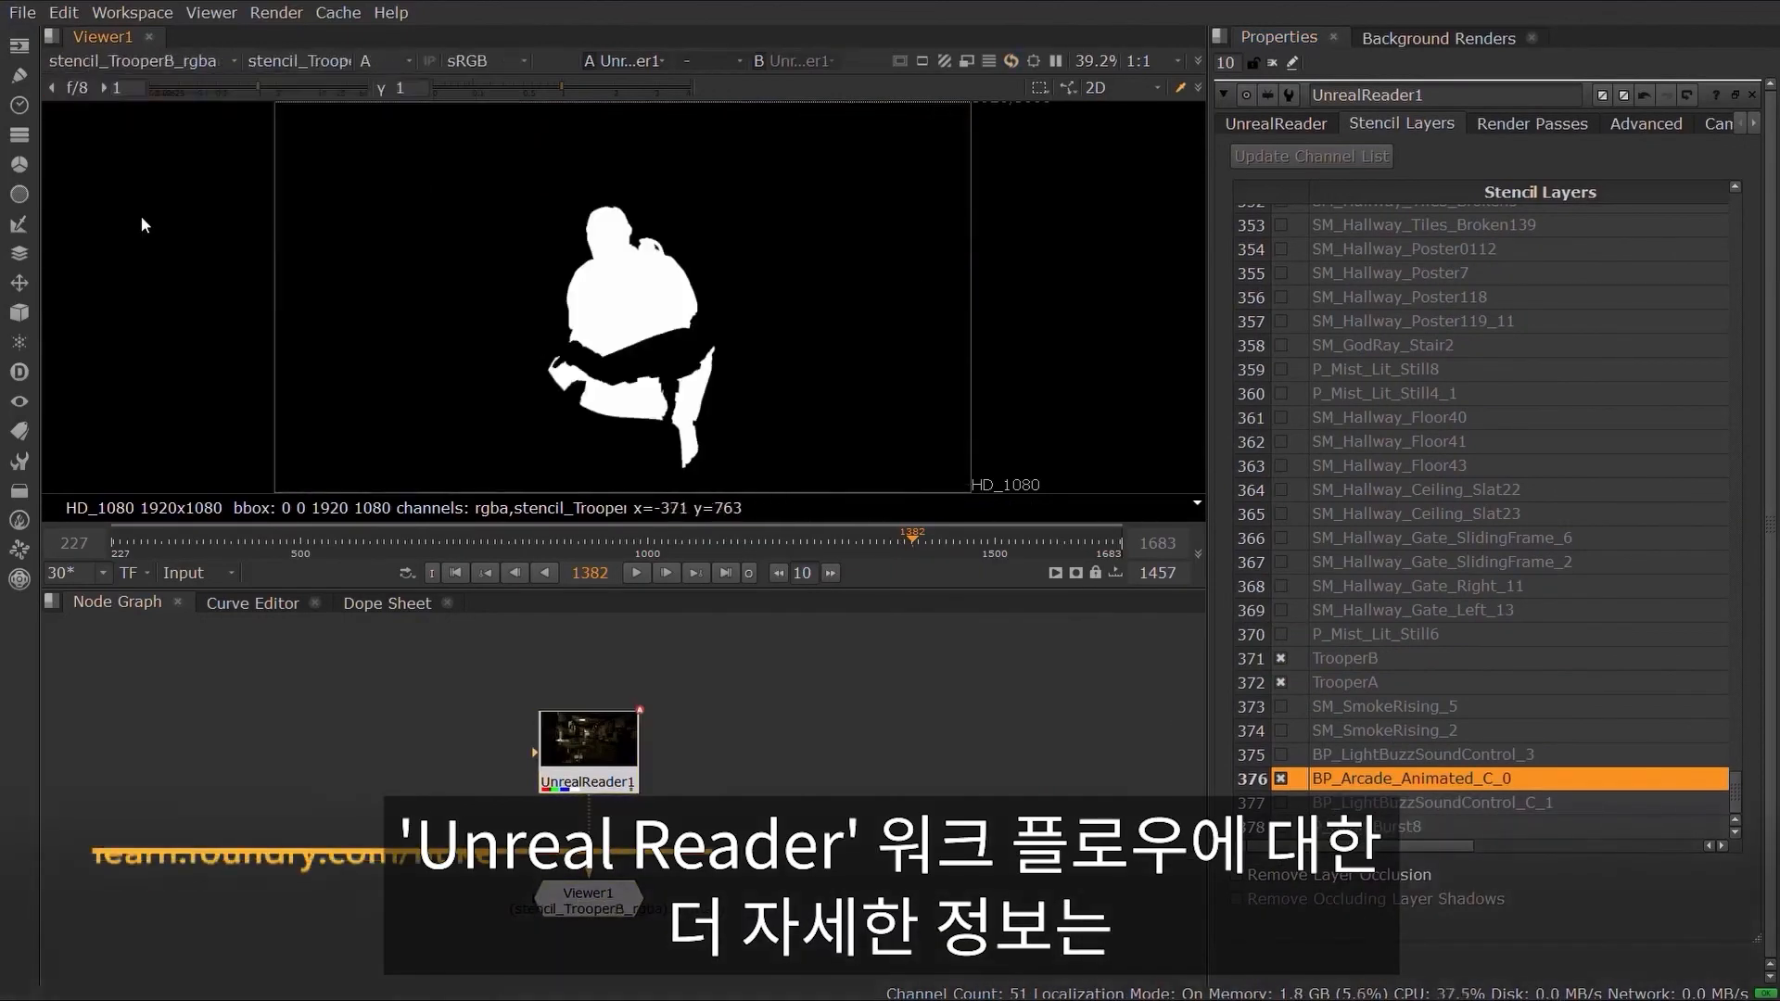
key("a")
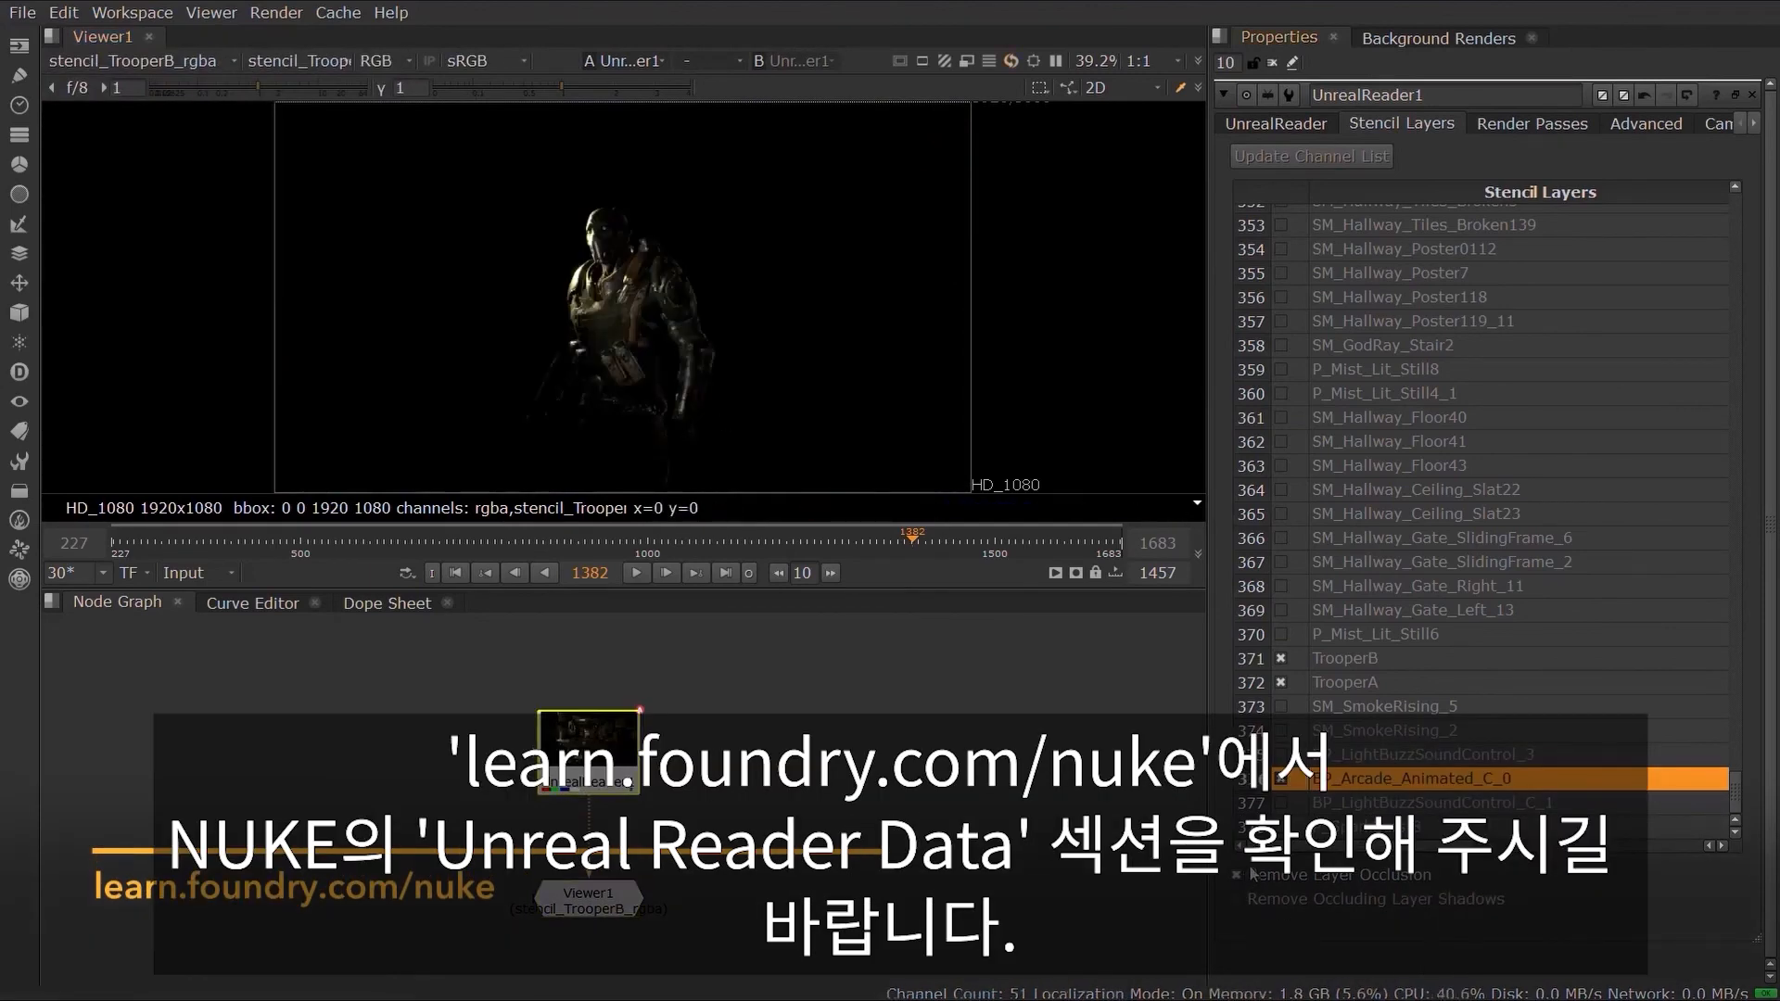
key("a")
key("a")
left_click(131, 58)
left_click(124, 132)
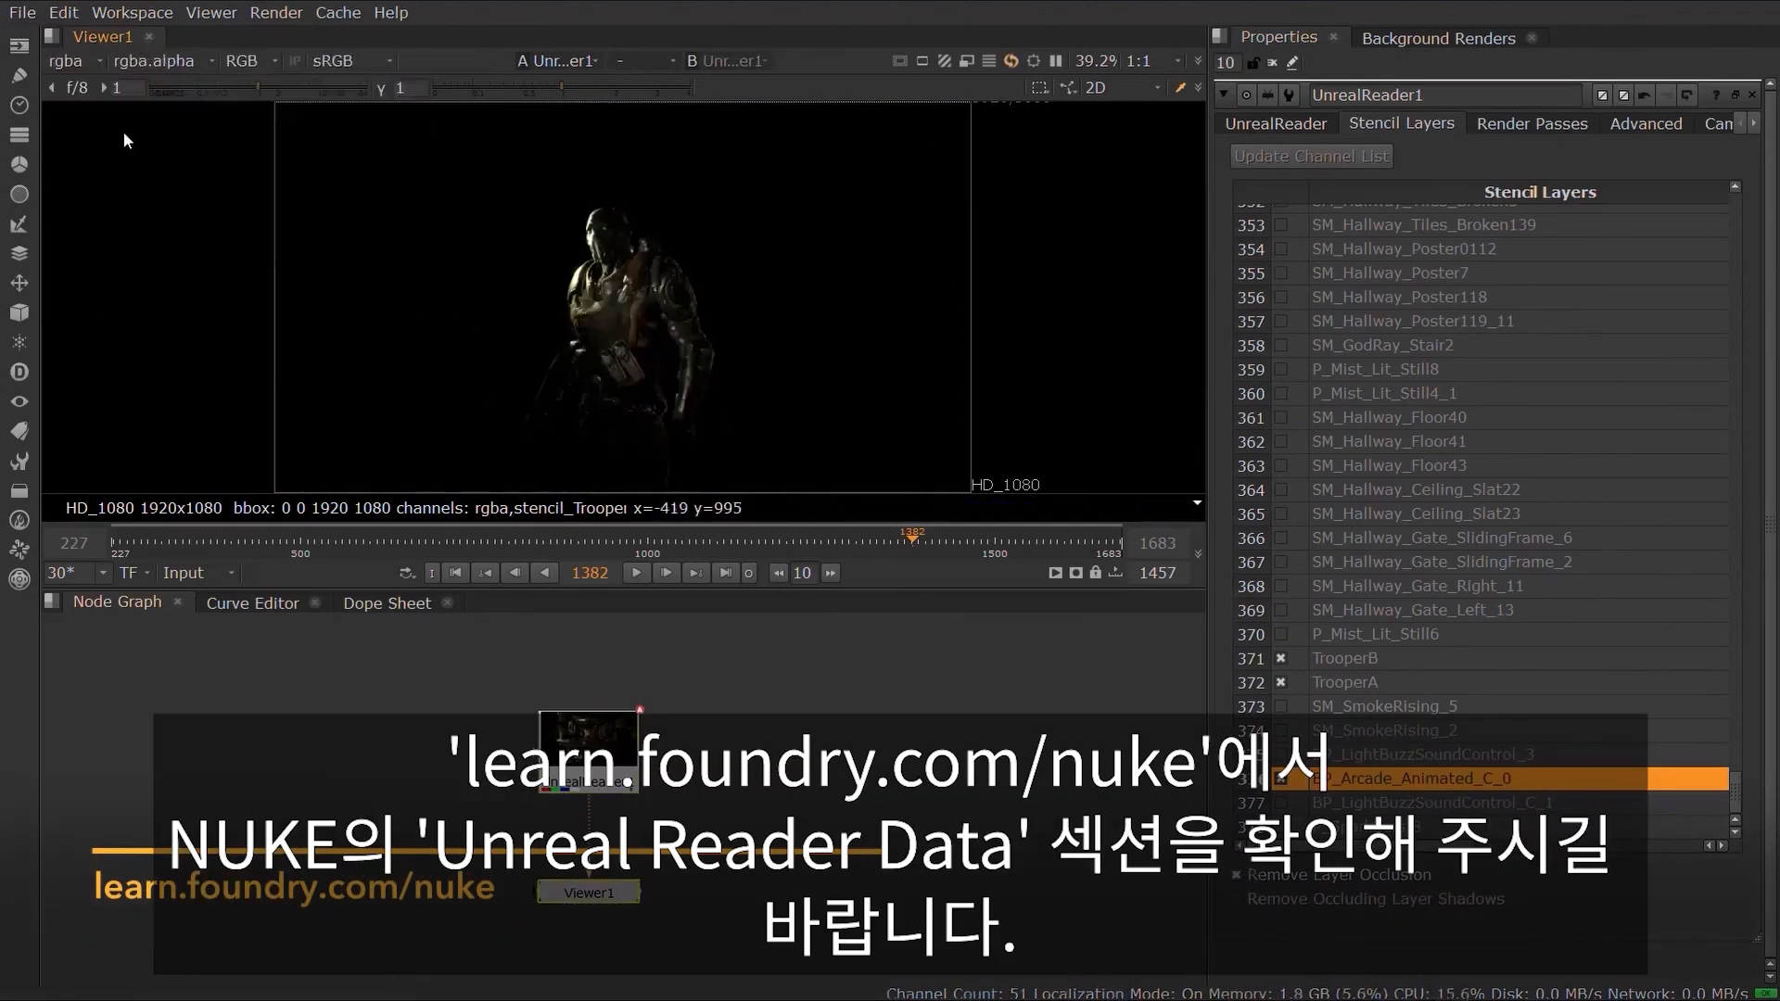
Step: Open the UnrealReader's Render Passes list
left_click(1532, 124)
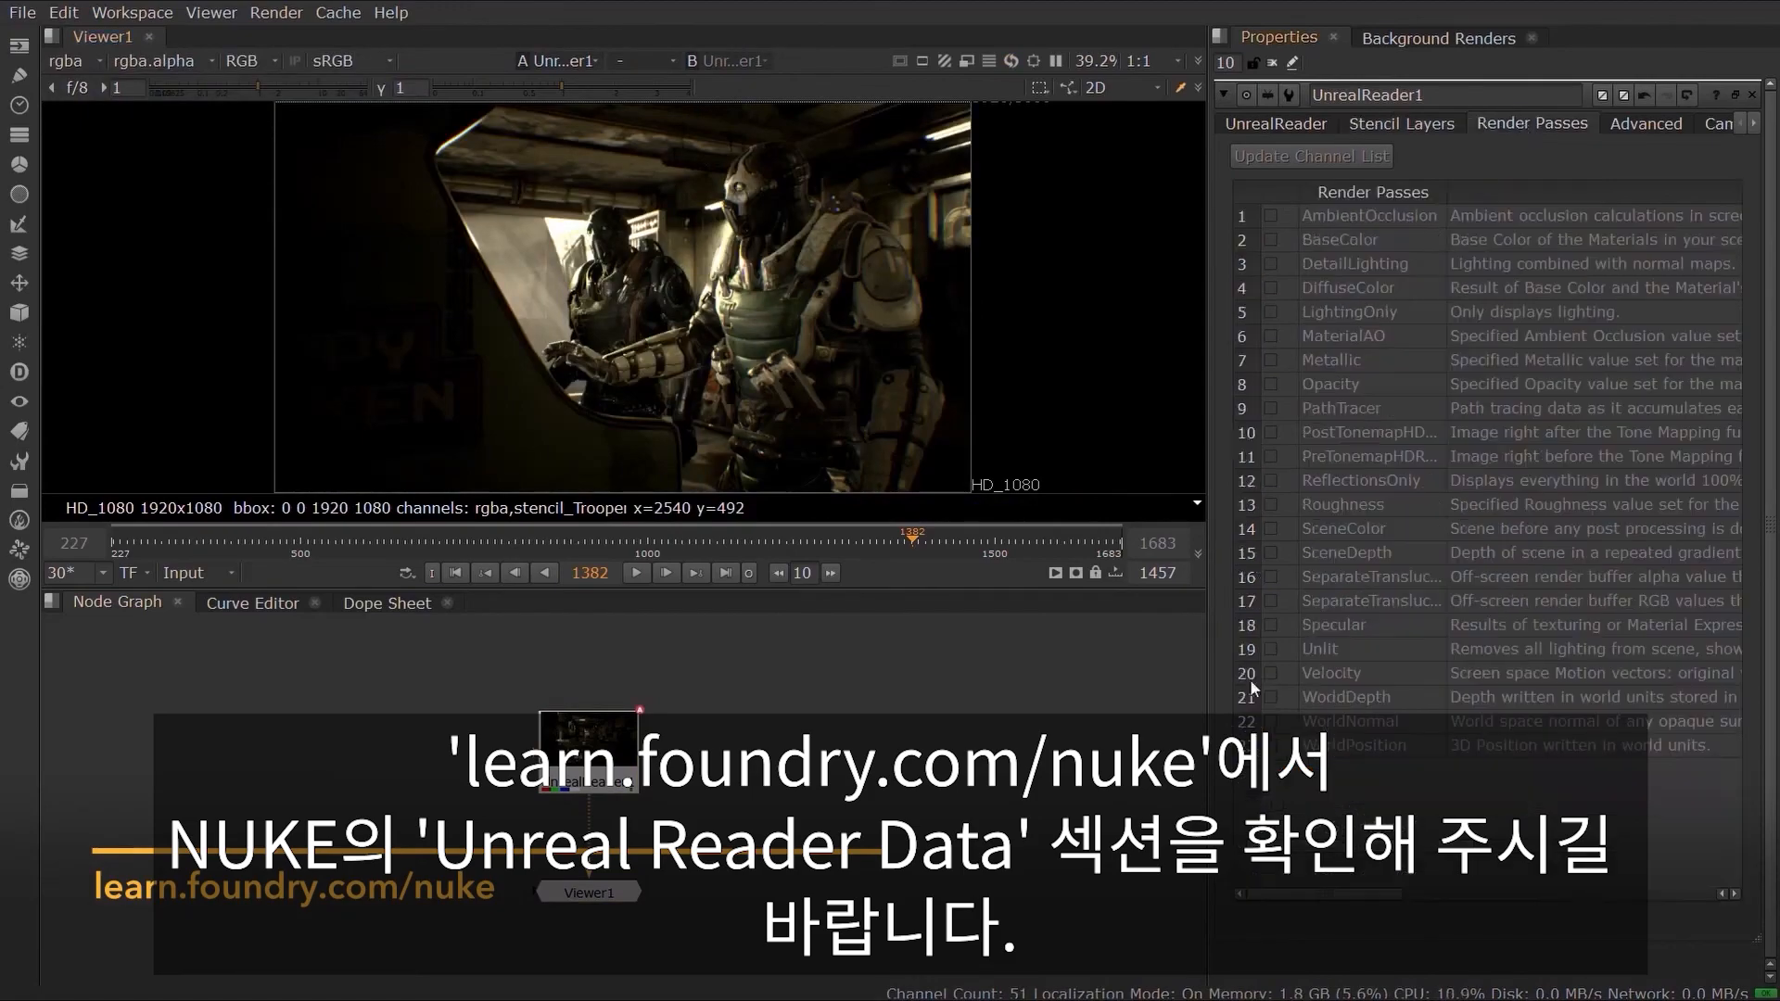
left_click(1249, 721)
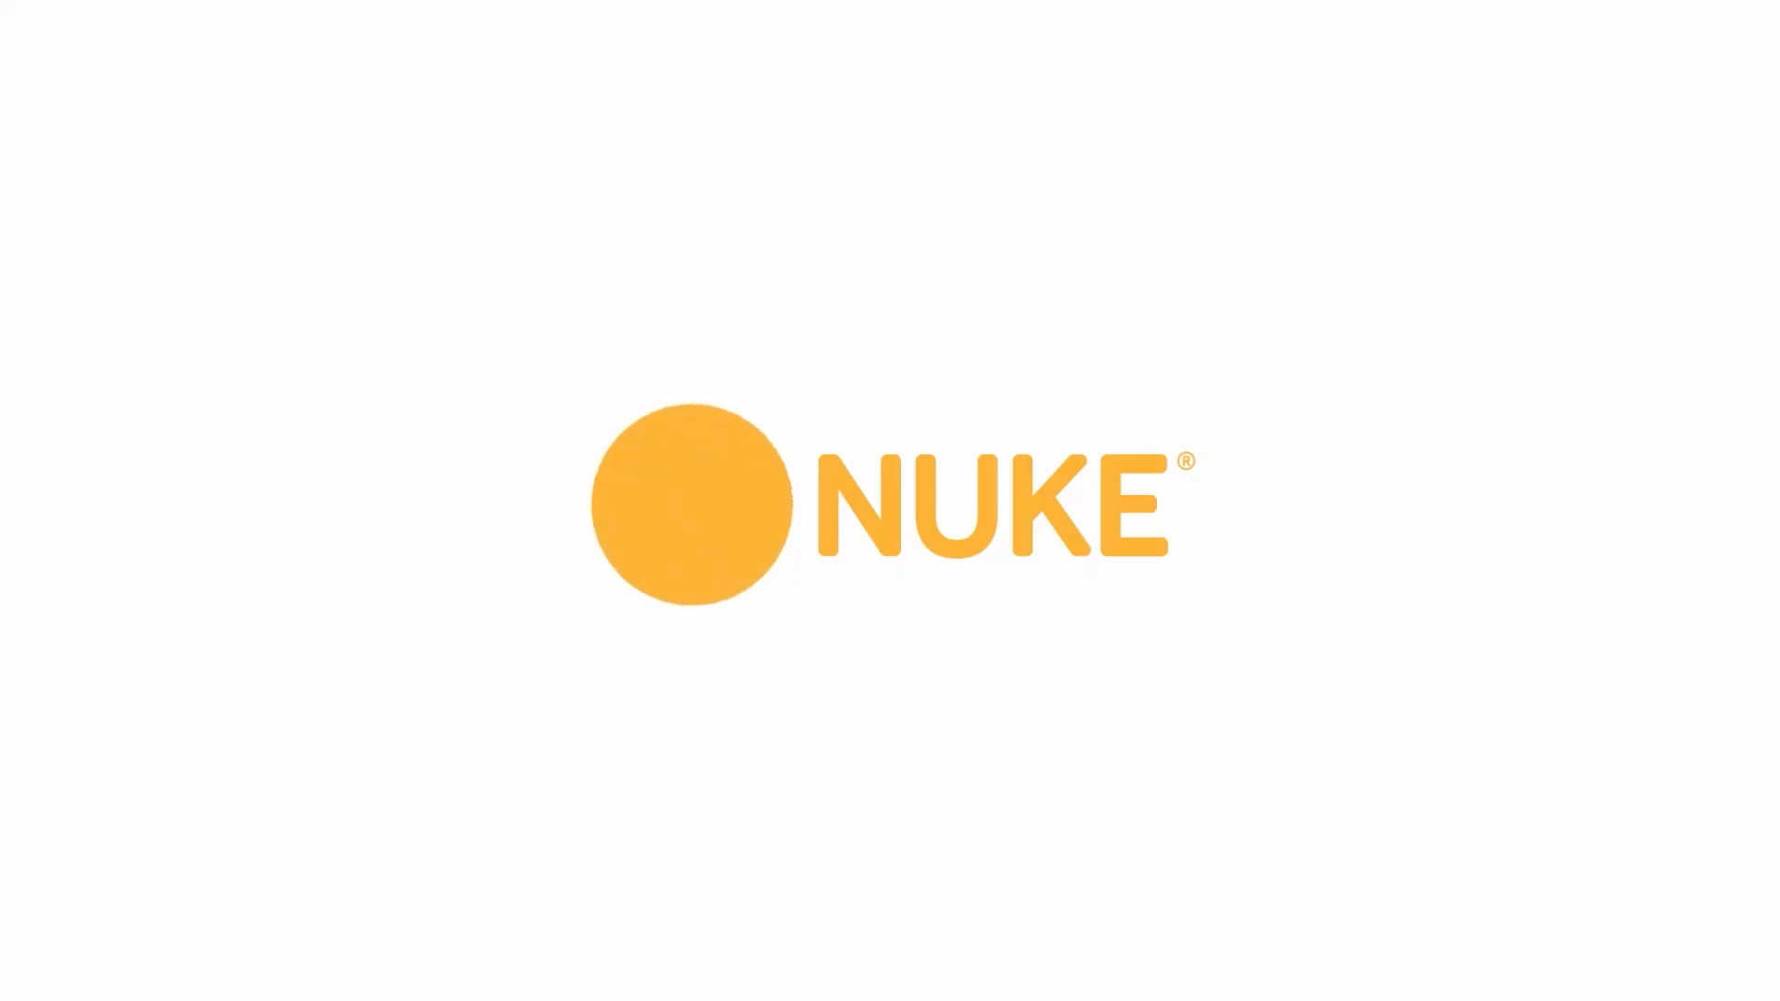